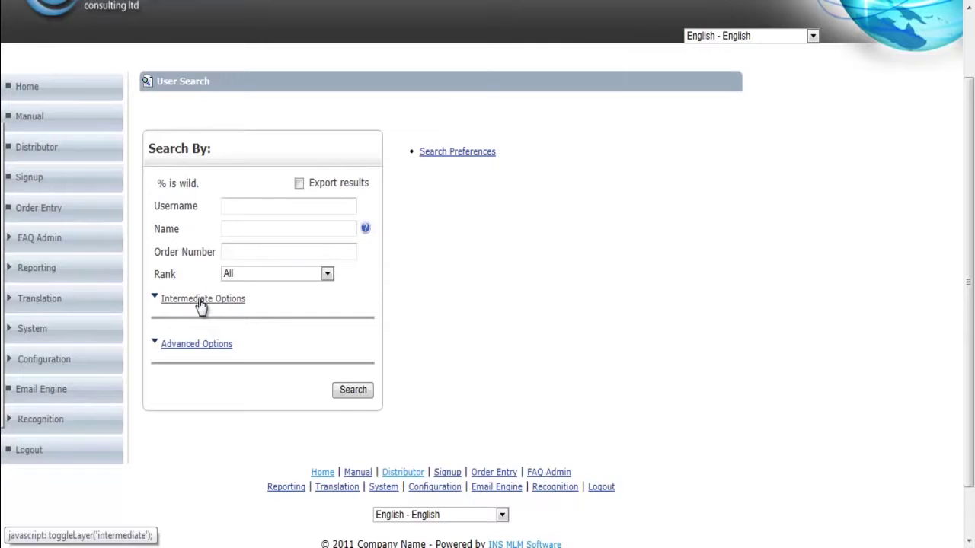
Expand the intermediate and advanced search options and run the user search without any criteria
{"action": "scroll", "coordinate": [490, 305], "scroll_direction": "down", "scroll_amount": 2}
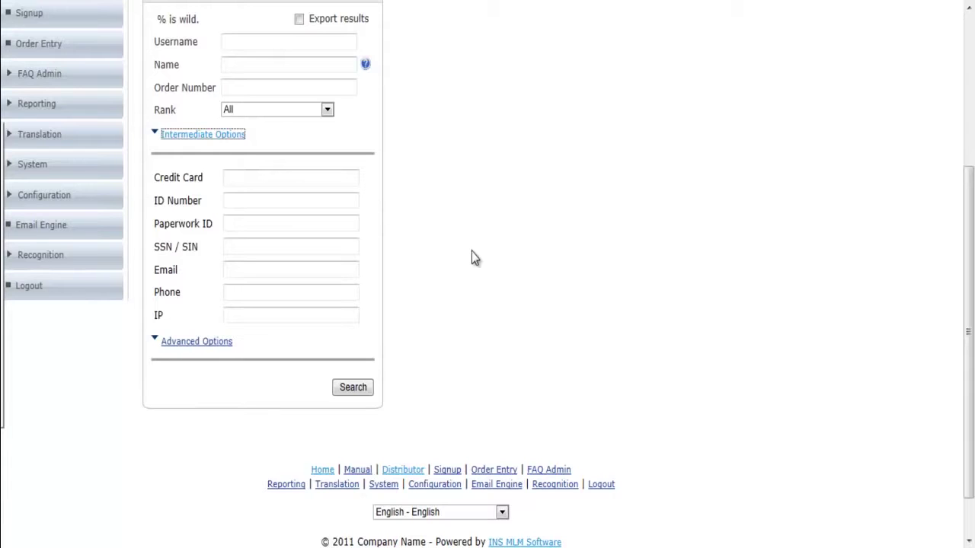
{"action": "left_click", "coordinate": [200, 342]}
{"action": "scroll", "coordinate": [518, 343], "scroll_direction": "down", "scroll_amount": 1}
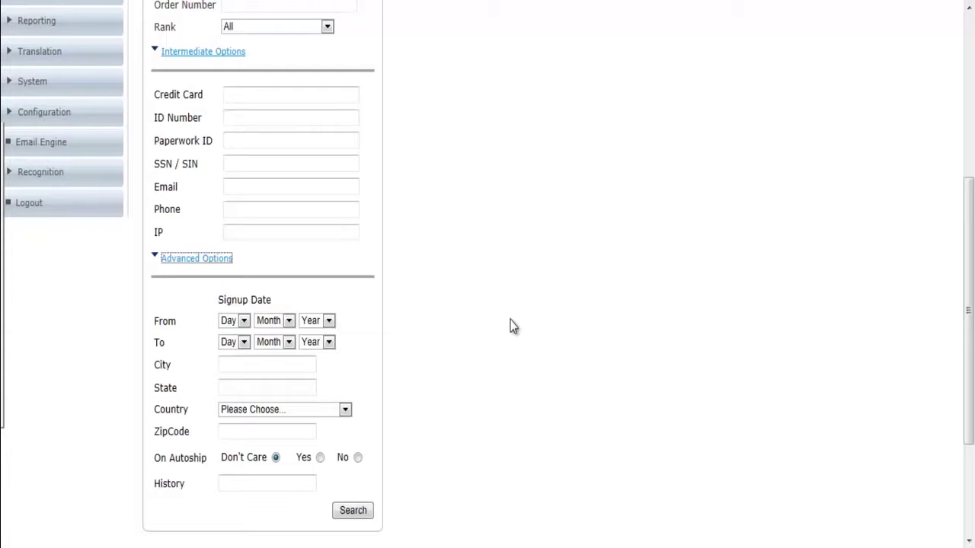
{"action": "scroll", "coordinate": [512, 326], "scroll_direction": "down", "scroll_amount": 3}
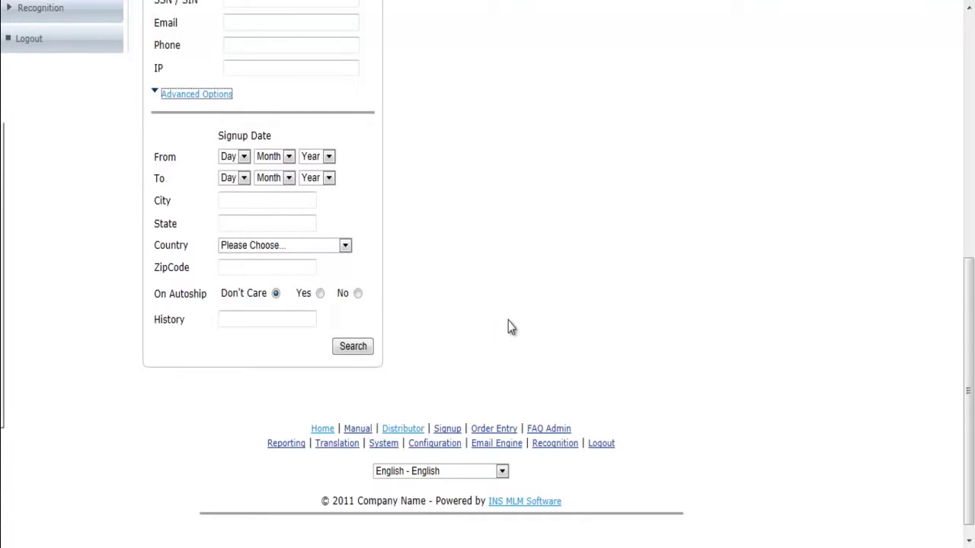
{"action": "left_click", "coordinate": [355, 353]}
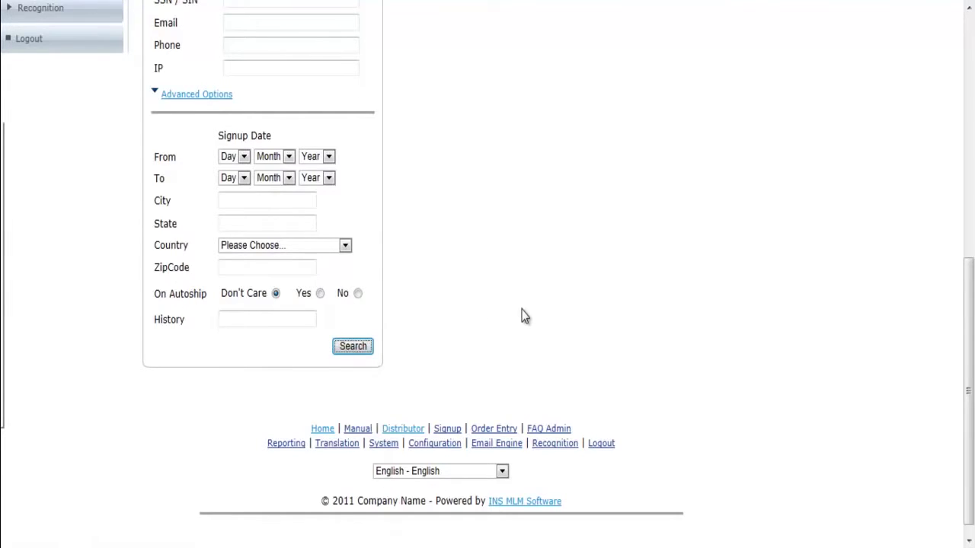
Look through the user search results, their columns and the search form above them
{"action": "scroll", "coordinate": [523, 316], "scroll_direction": "down", "scroll_amount": 3}
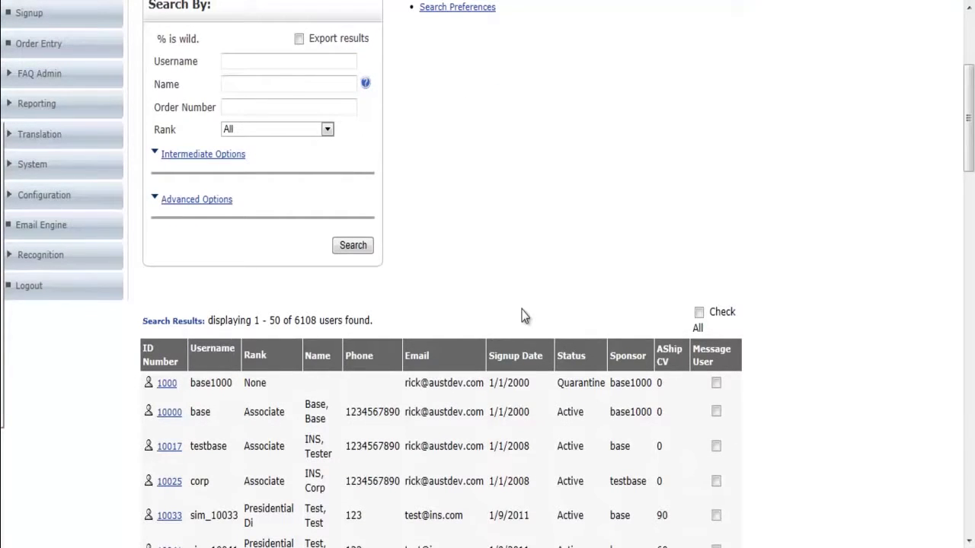
{"action": "scroll", "coordinate": [522, 316], "scroll_direction": "down", "scroll_amount": 2}
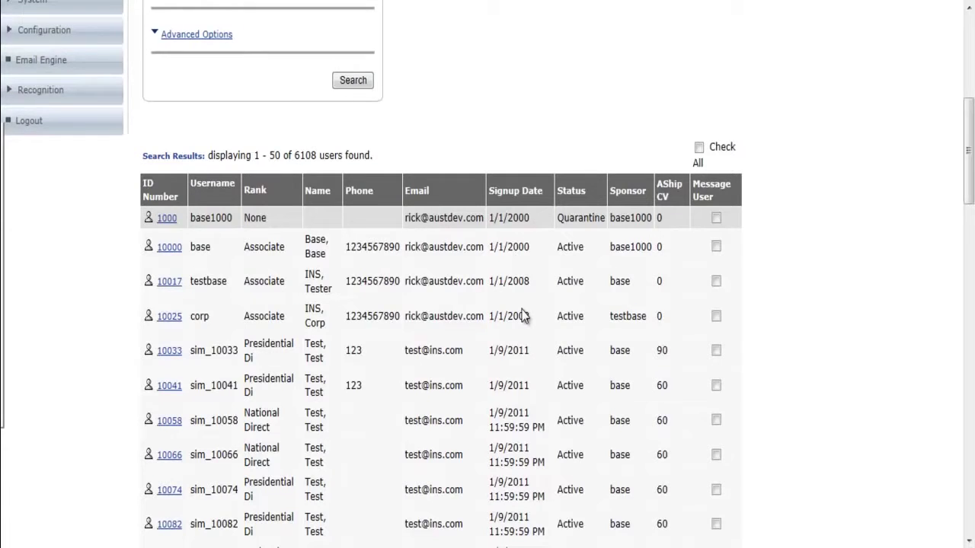
{"action": "scroll", "coordinate": [523, 316], "scroll_direction": "down", "scroll_amount": 2}
{"action": "scroll", "coordinate": [522, 316], "scroll_direction": "down", "scroll_amount": 2}
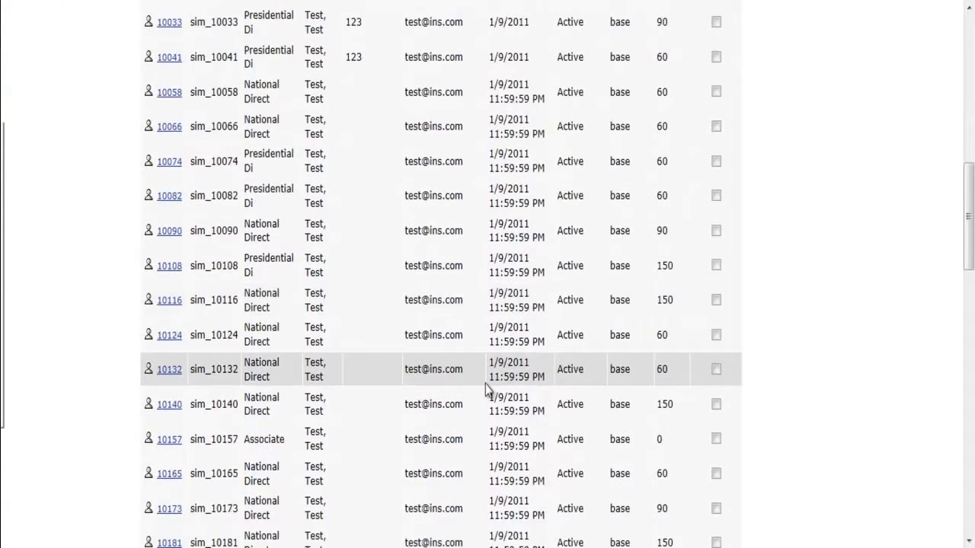
{"action": "scroll", "coordinate": [487, 387], "scroll_direction": "up", "scroll_amount": 5}
{"action": "scroll", "coordinate": [483, 384], "scroll_direction": "up", "scroll_amount": 1}
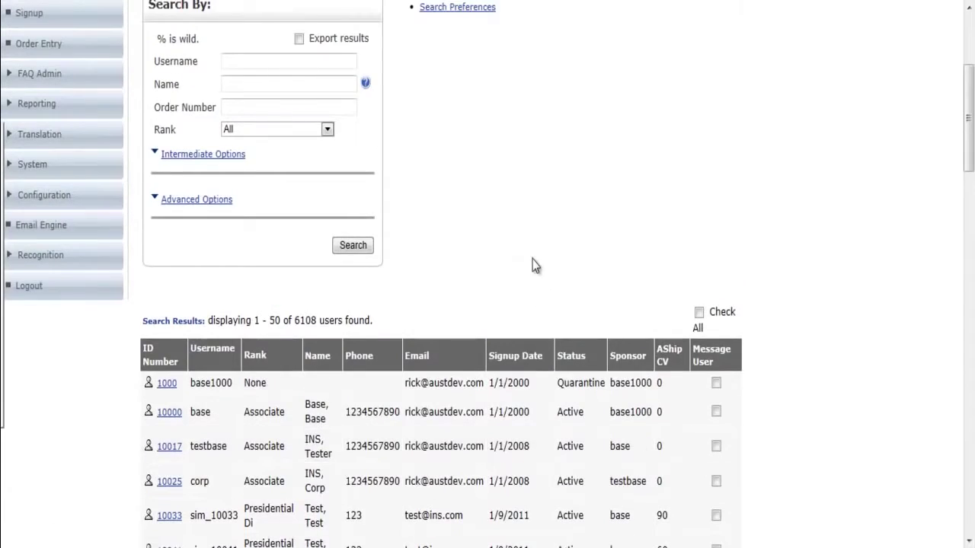
{"action": "scroll", "coordinate": [530, 265], "scroll_direction": "up", "scroll_amount": 1}
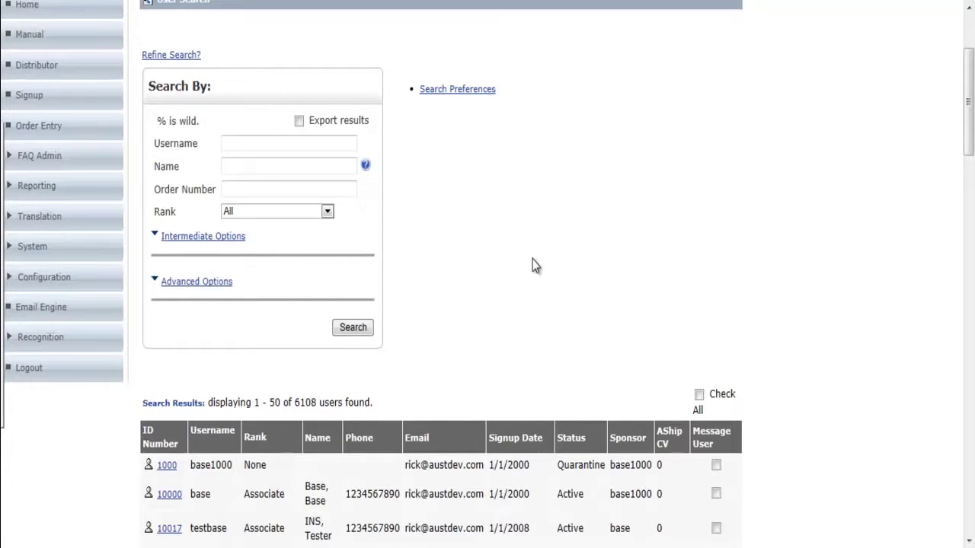
{"action": "scroll", "coordinate": [583, 279], "scroll_direction": "up", "scroll_amount": 1}
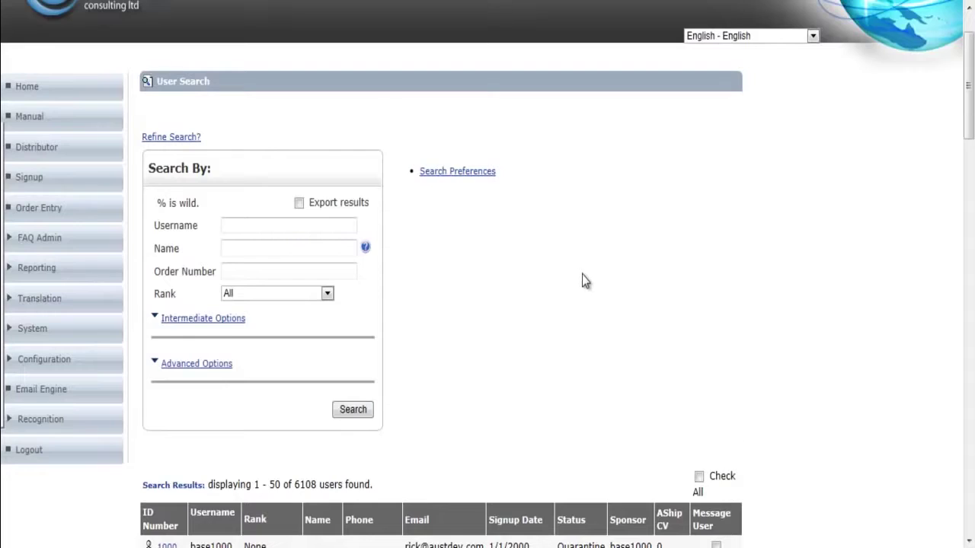
{"action": "scroll", "coordinate": [581, 281], "scroll_direction": "down", "scroll_amount": 1}
{"action": "scroll", "coordinate": [581, 281], "scroll_direction": "down", "scroll_amount": 2}
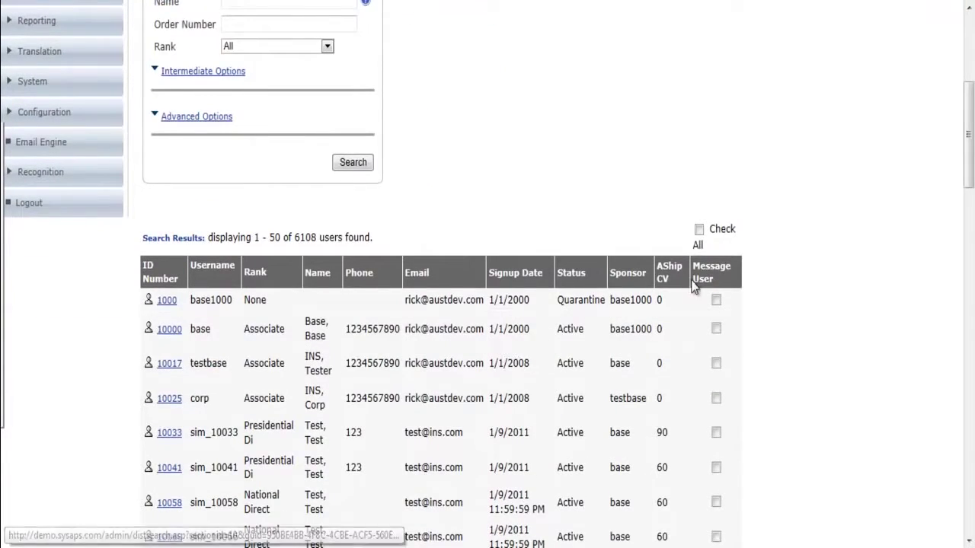
Mark the users base, testbase and corp in the search results as message recipients
{"action": "scroll", "coordinate": [808, 295], "scroll_direction": "down", "scroll_amount": 2}
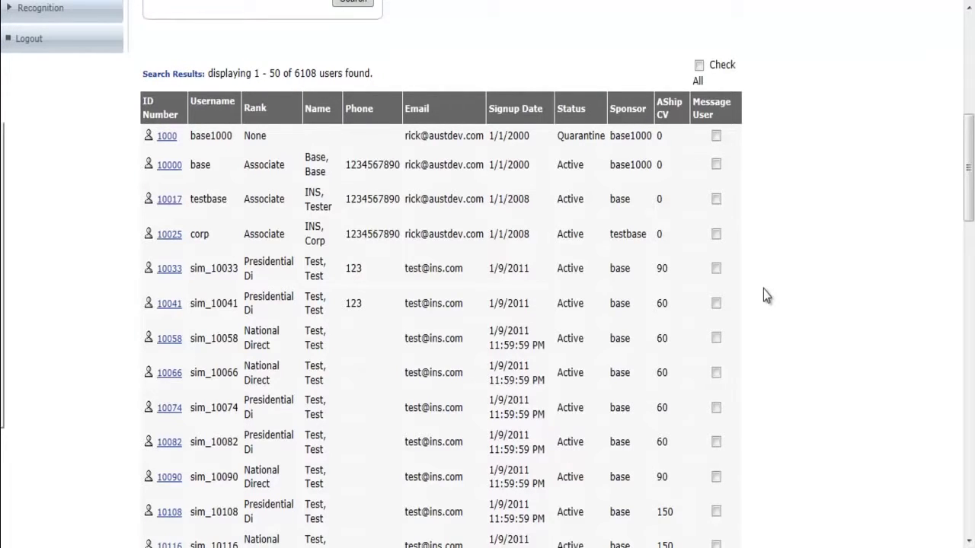
{"action": "left_click", "coordinate": [716, 164]}
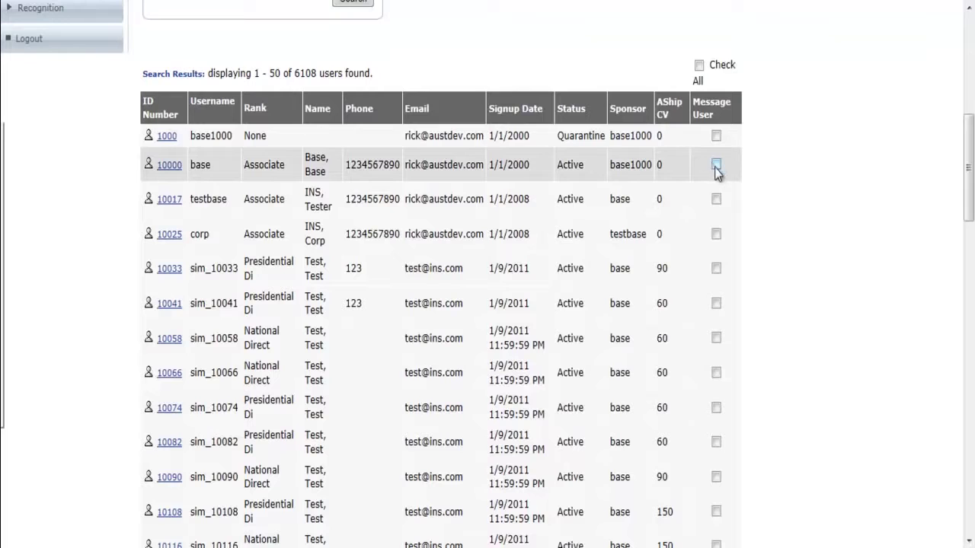
{"action": "left_click", "coordinate": [716, 199]}
{"action": "left_click", "coordinate": [717, 234]}
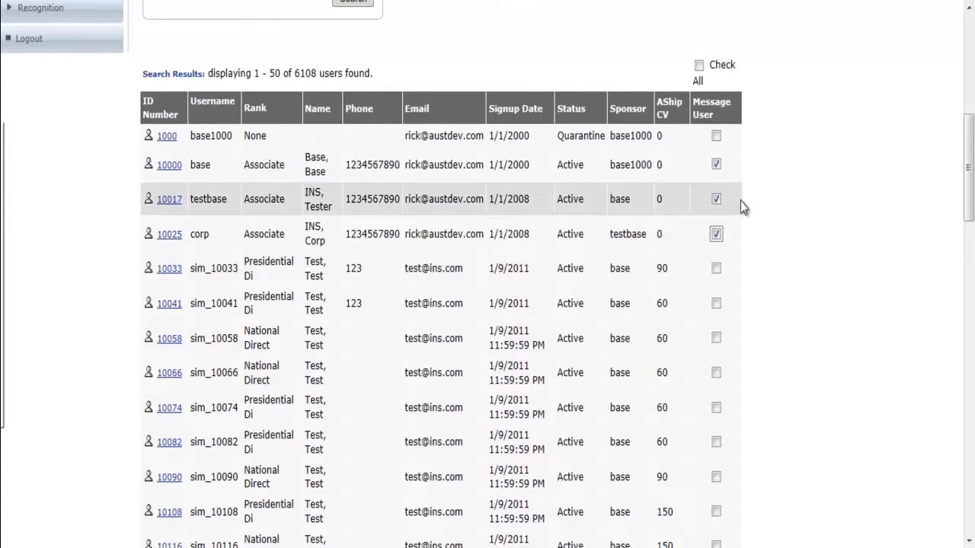
Open the custom message form below the search results to view its Subject and Body fields
{"action": "scroll", "coordinate": [740, 204], "scroll_direction": "down", "scroll_amount": 15}
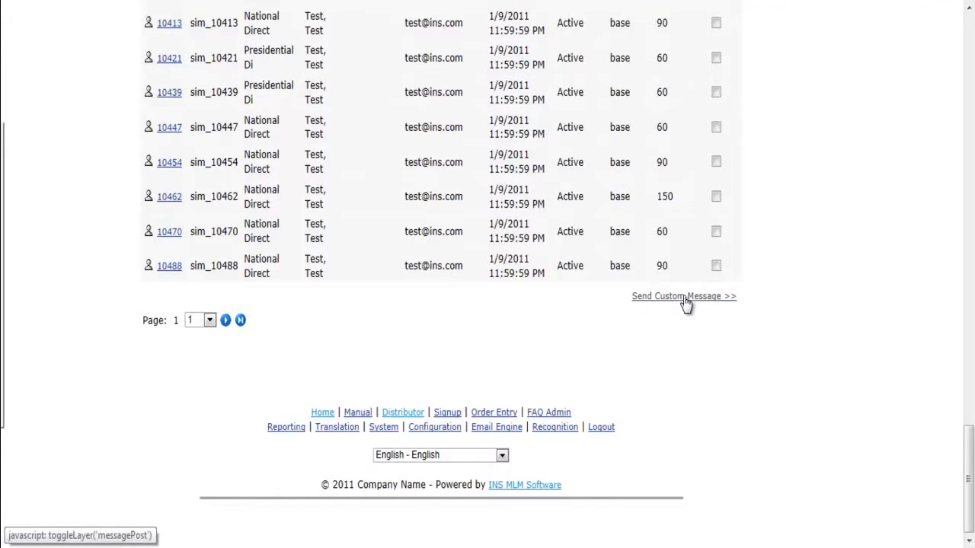
{"action": "left_click", "coordinate": [683, 297]}
{"action": "scroll", "coordinate": [811, 338], "scroll_direction": "up", "scroll_amount": 2}
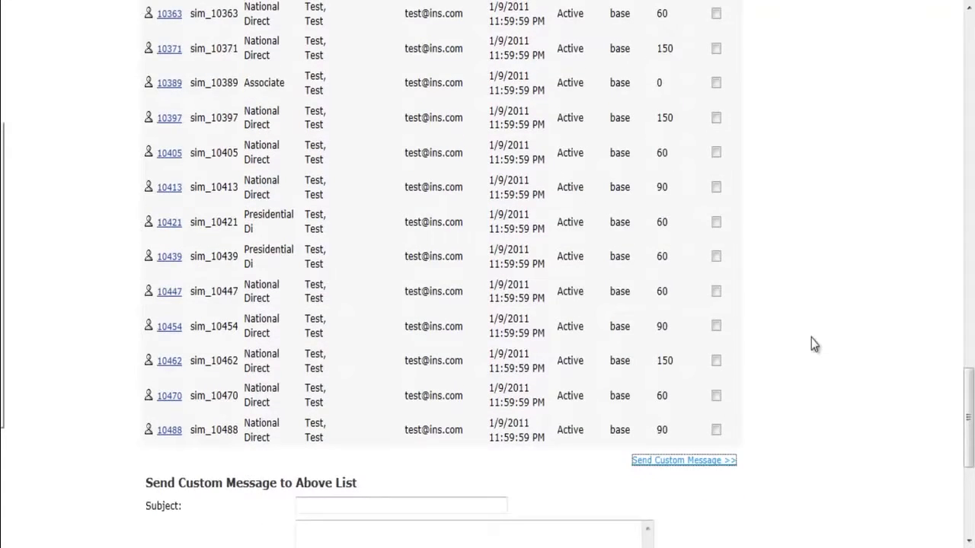
{"action": "scroll", "coordinate": [811, 339], "scroll_direction": "down", "scroll_amount": 4}
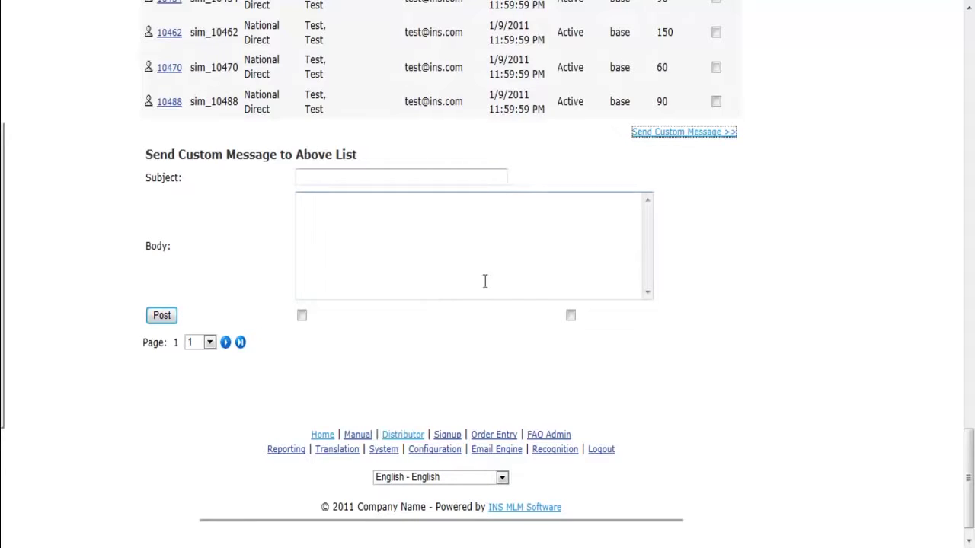
Open the distributor record of the fifth user in the search results
{"action": "scroll", "coordinate": [783, 272], "scroll_direction": "up", "scroll_amount": 1}
{"action": "scroll", "coordinate": [784, 272], "scroll_direction": "up", "scroll_amount": 20}
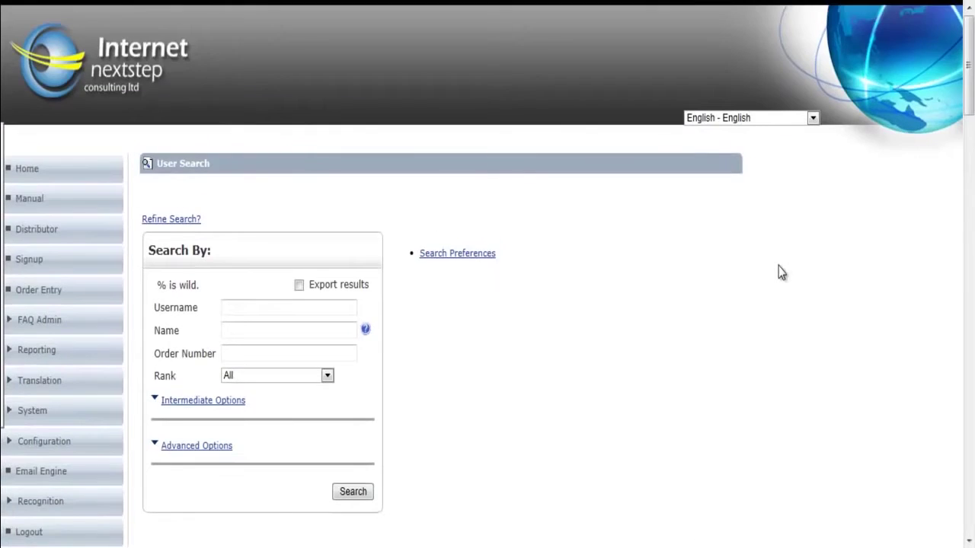
{"action": "scroll", "coordinate": [779, 271], "scroll_direction": "down", "scroll_amount": 5}
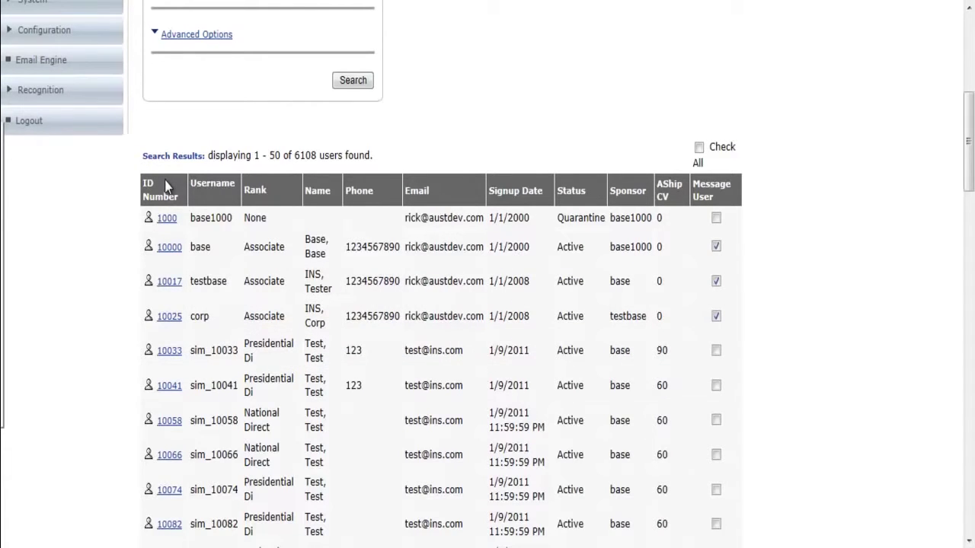
{"action": "left_click", "coordinate": [174, 354]}
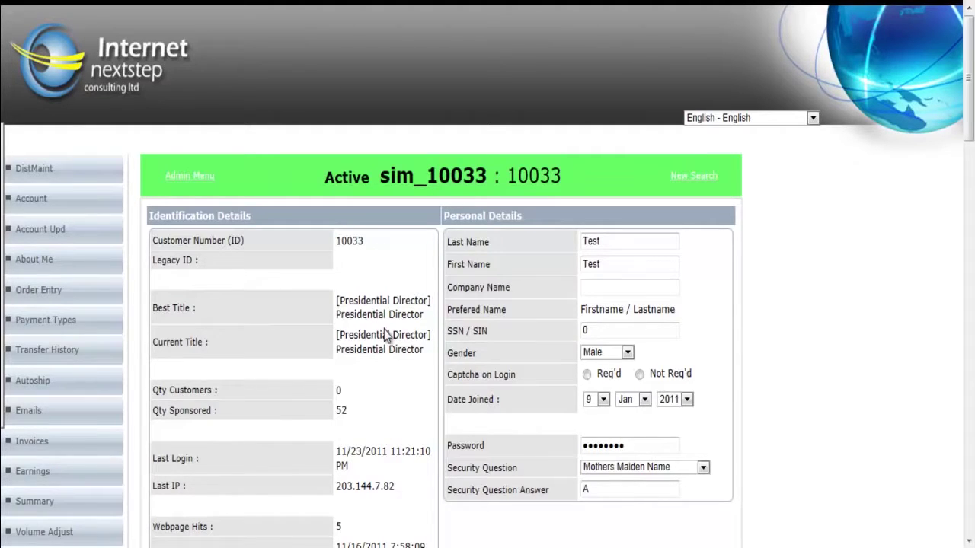
Review the distributor's identification, personal and contact details and the address list
{"action": "scroll", "coordinate": [439, 324], "scroll_direction": "down", "scroll_amount": 3}
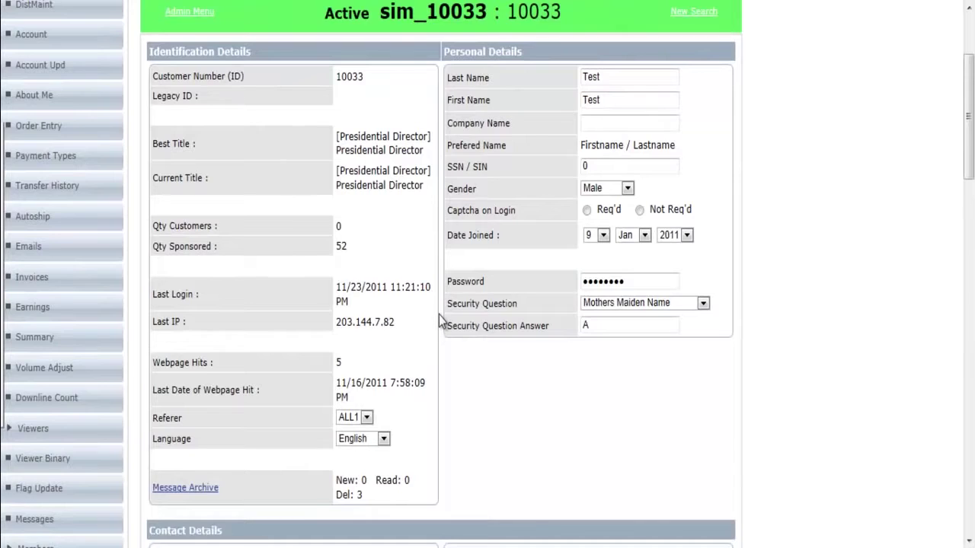
{"action": "scroll", "coordinate": [440, 322], "scroll_direction": "down", "scroll_amount": 1}
{"action": "scroll", "coordinate": [439, 320], "scroll_direction": "down", "scroll_amount": 4}
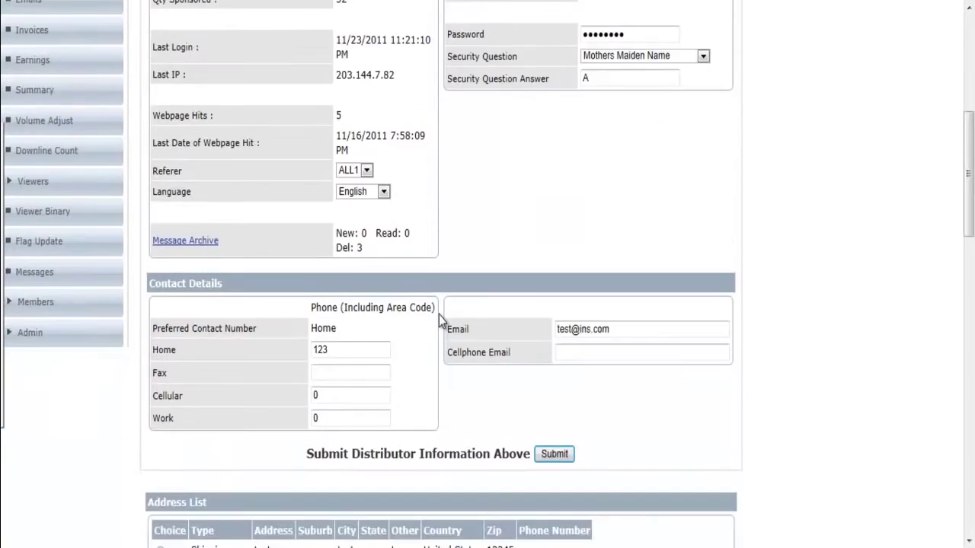
{"action": "scroll", "coordinate": [439, 320], "scroll_direction": "down", "scroll_amount": 1}
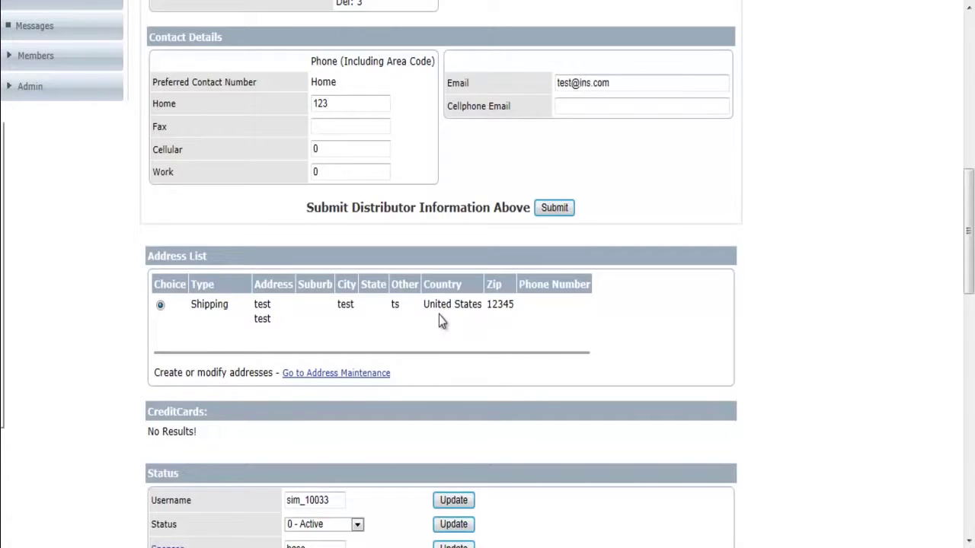
{"action": "scroll", "coordinate": [621, 305], "scroll_direction": "down", "scroll_amount": 3}
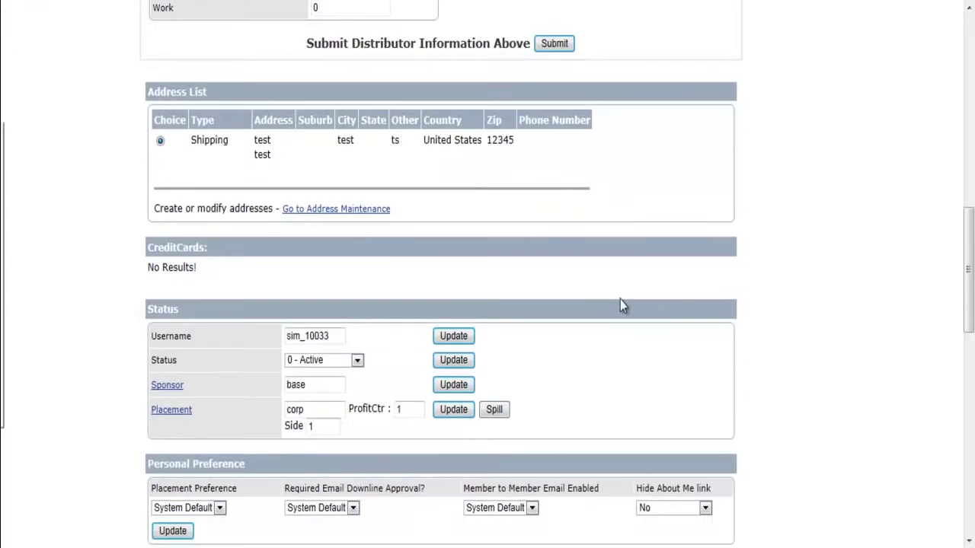
View the available choices for the distributor's status without changing it, and place the cursor in the Sponsor field
{"action": "scroll", "coordinate": [621, 305], "scroll_direction": "down", "scroll_amount": 3}
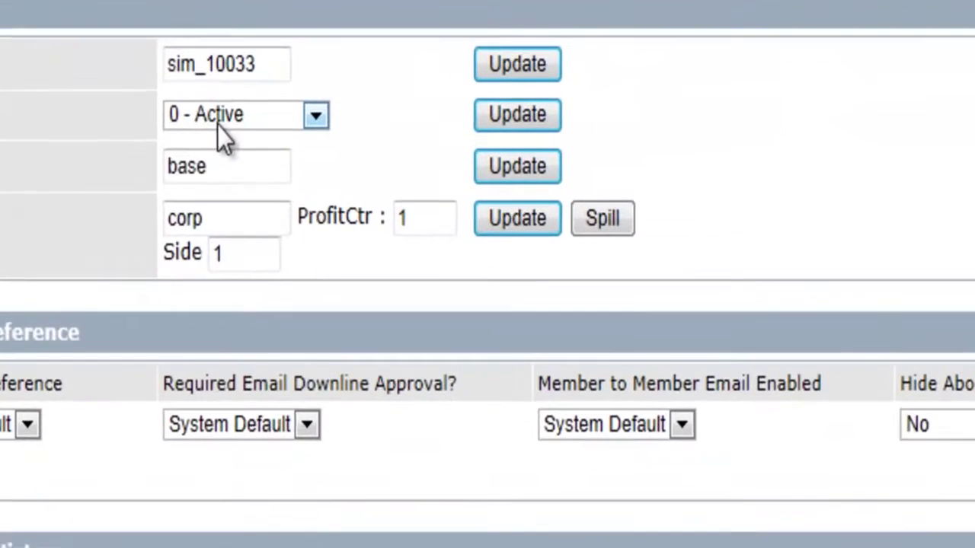
{"action": "left_click", "coordinate": [311, 200]}
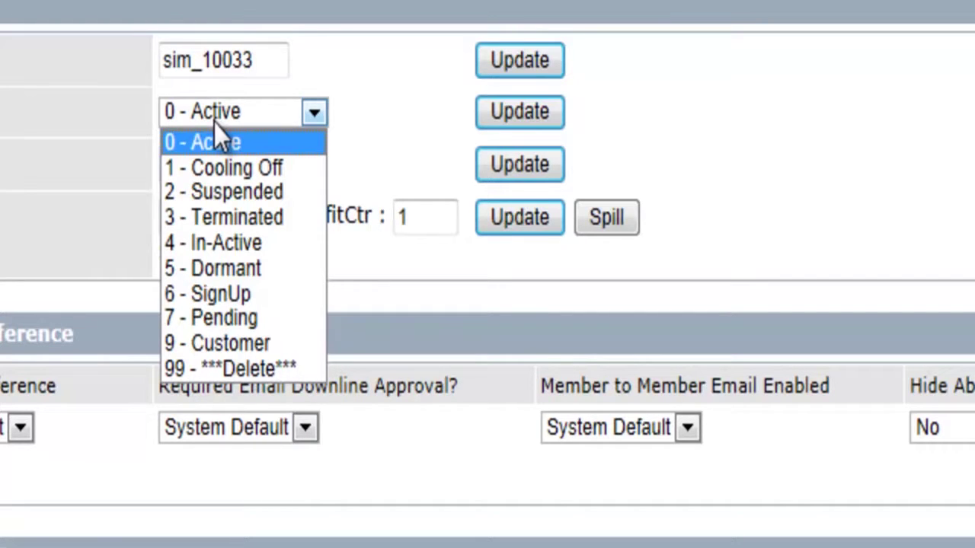
{"action": "left_click", "coordinate": [98, 129]}
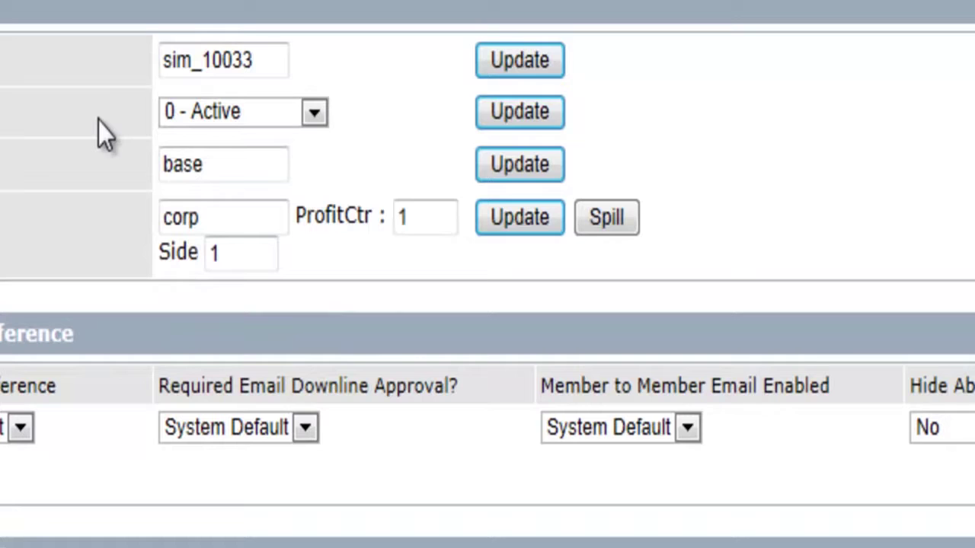
{"action": "left_click", "coordinate": [230, 164]}
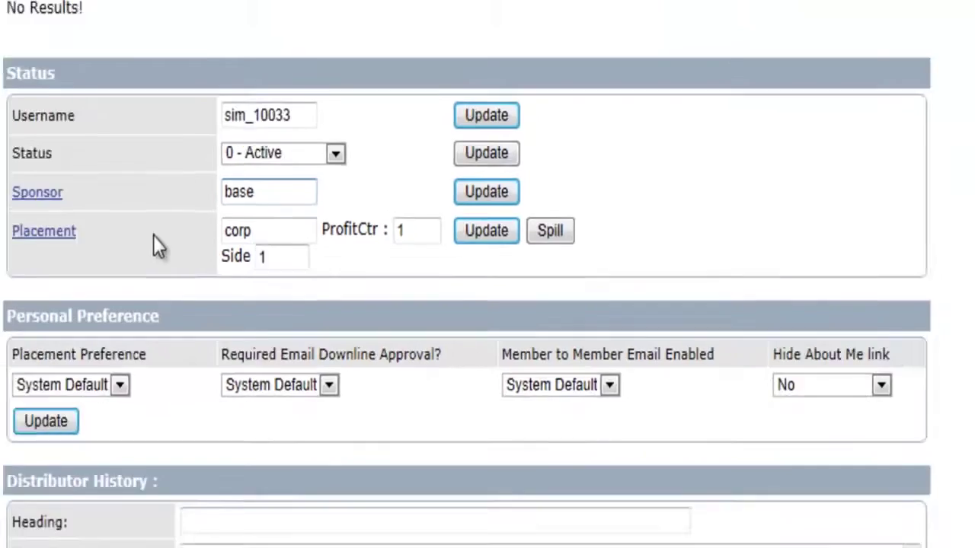
View the choices for required email downline approval under Personal Preference, and place the cursor in the history Heading field
{"action": "scroll", "coordinate": [241, 248], "scroll_direction": "down", "scroll_amount": 2}
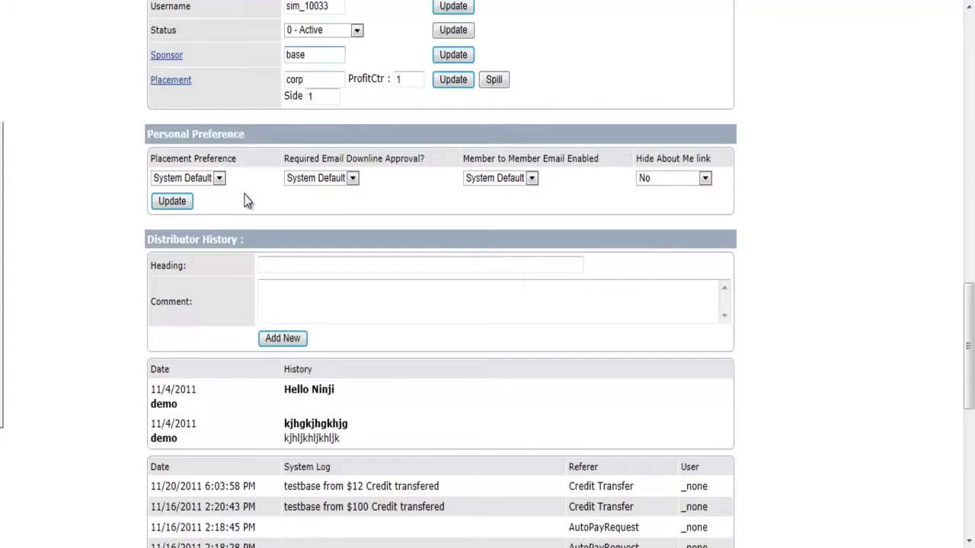
{"action": "left_click", "coordinate": [340, 183]}
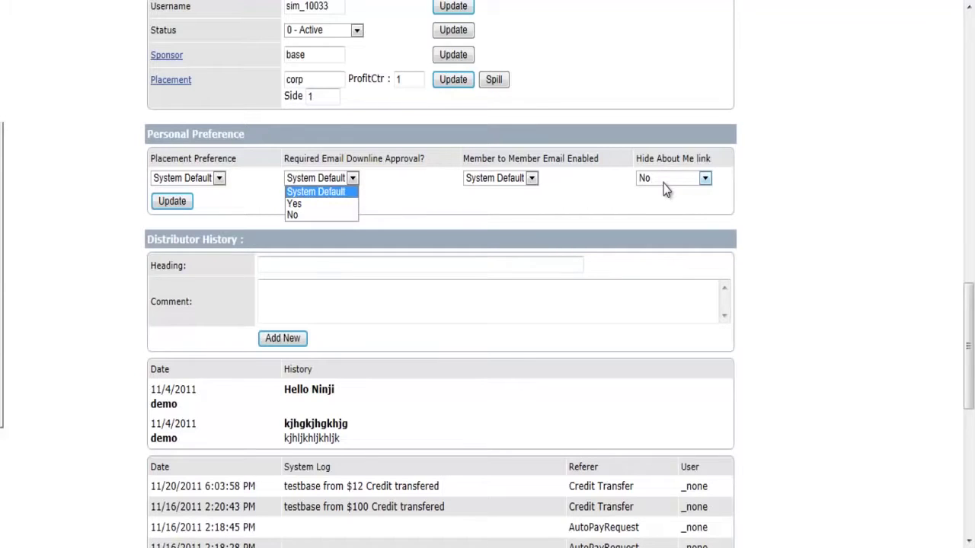
{"action": "left_click", "coordinate": [379, 267]}
Examine the distributor's history entries and the system log with its dates, referers and users
{"action": "scroll", "coordinate": [466, 289], "scroll_direction": "down", "scroll_amount": 1}
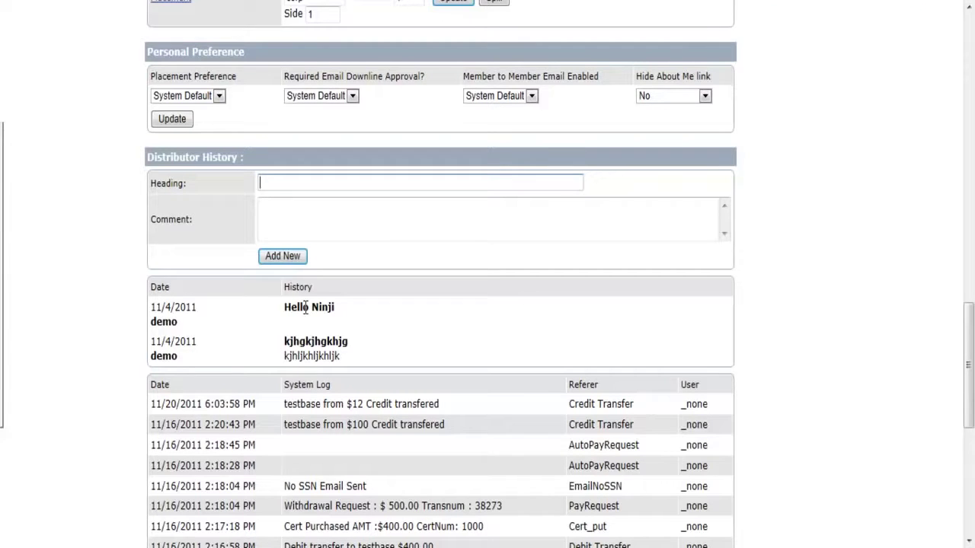
{"action": "scroll", "coordinate": [381, 338], "scroll_direction": "down", "scroll_amount": 2}
{"action": "scroll", "coordinate": [400, 364], "scroll_direction": "down", "scroll_amount": 3}
{"action": "scroll", "coordinate": [400, 363], "scroll_direction": "up", "scroll_amount": 3}
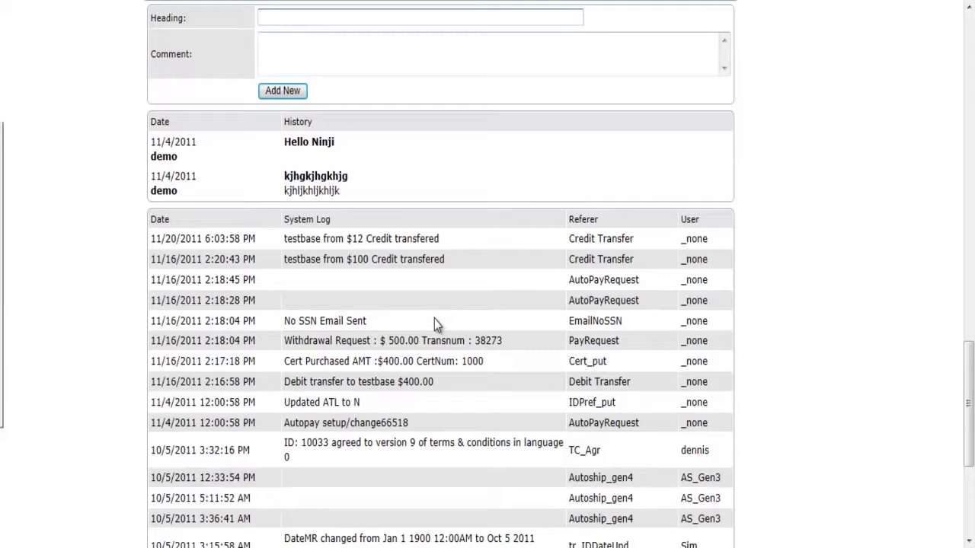
{"action": "scroll", "coordinate": [434, 319], "scroll_direction": "down", "scroll_amount": 1}
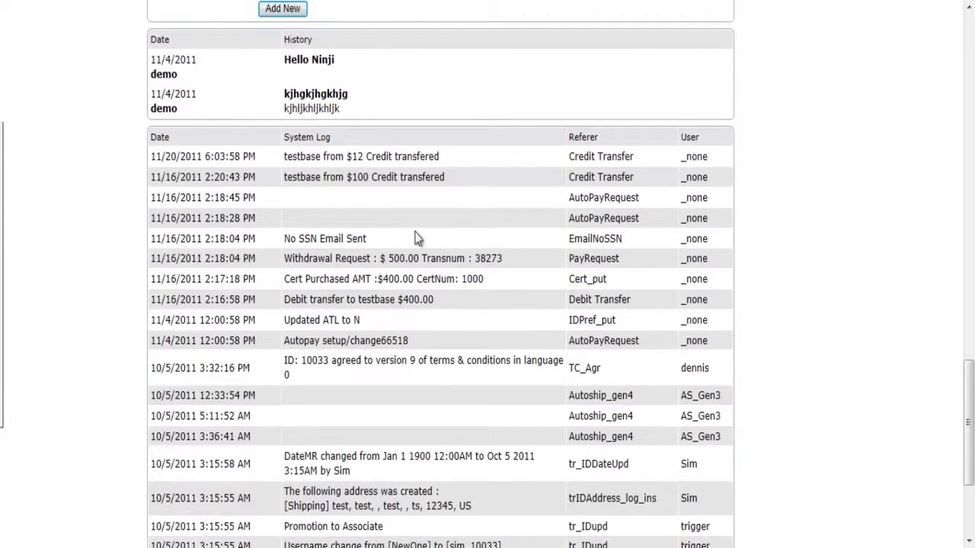
{"action": "left_click_drag", "start_coordinate": [285, 137], "coordinate": [385, 141]}
{"action": "scroll", "coordinate": [455, 313], "scroll_direction": "down", "scroll_amount": 3}
{"action": "scroll", "coordinate": [455, 312], "scroll_direction": "up", "scroll_amount": 4}
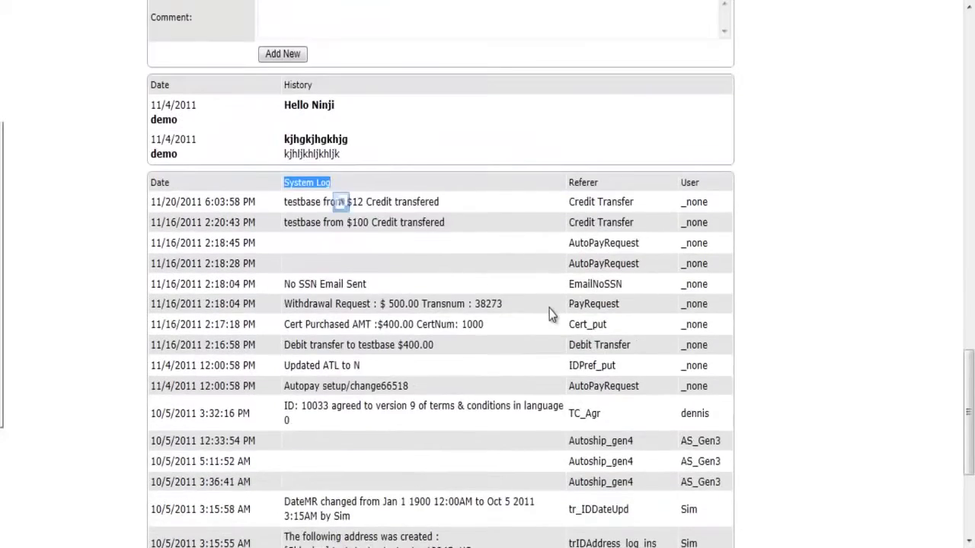
{"action": "scroll", "coordinate": [549, 308], "scroll_direction": "down", "scroll_amount": 2}
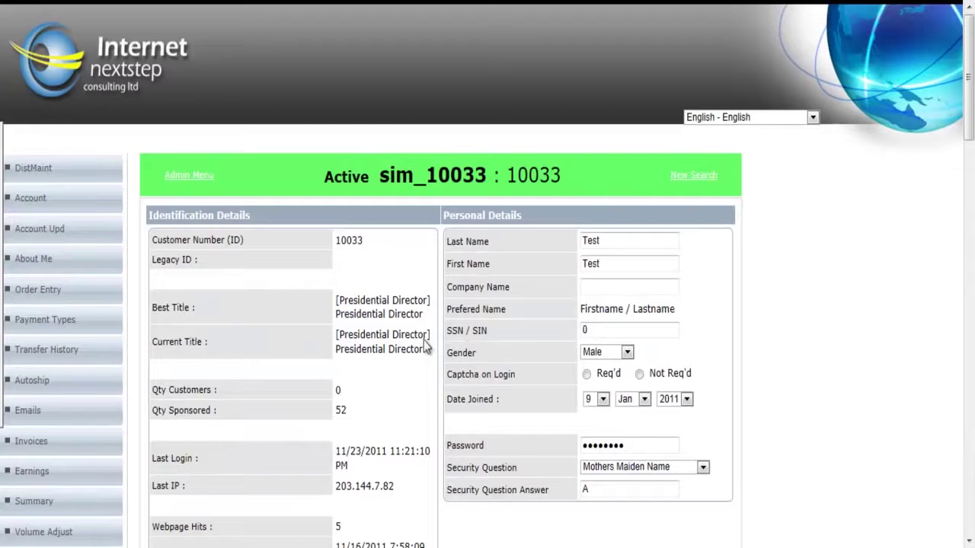
Open the distributor's account summary and review the US Dollars balance and transaction list
{"action": "scroll", "coordinate": [212, 297], "scroll_direction": "down", "scroll_amount": 1}
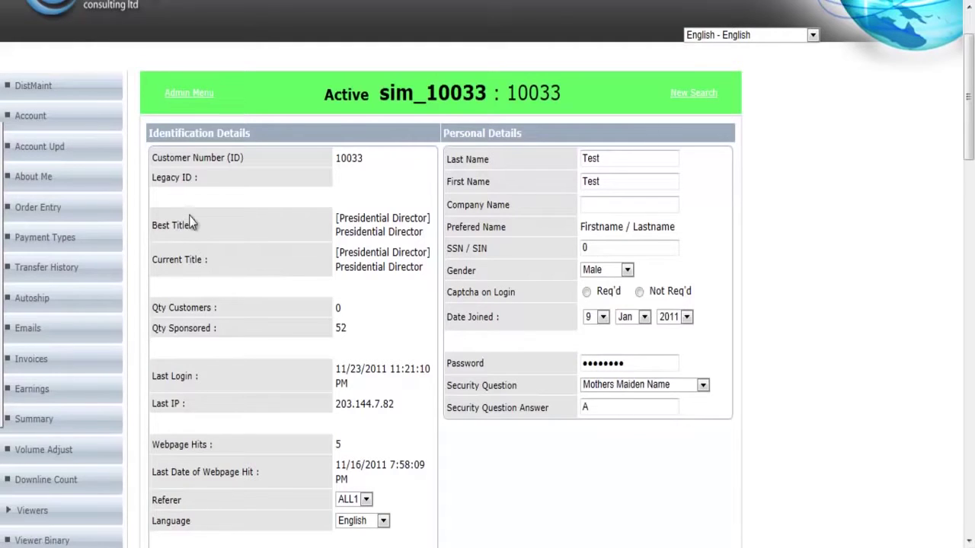
{"action": "left_click", "coordinate": [34, 119]}
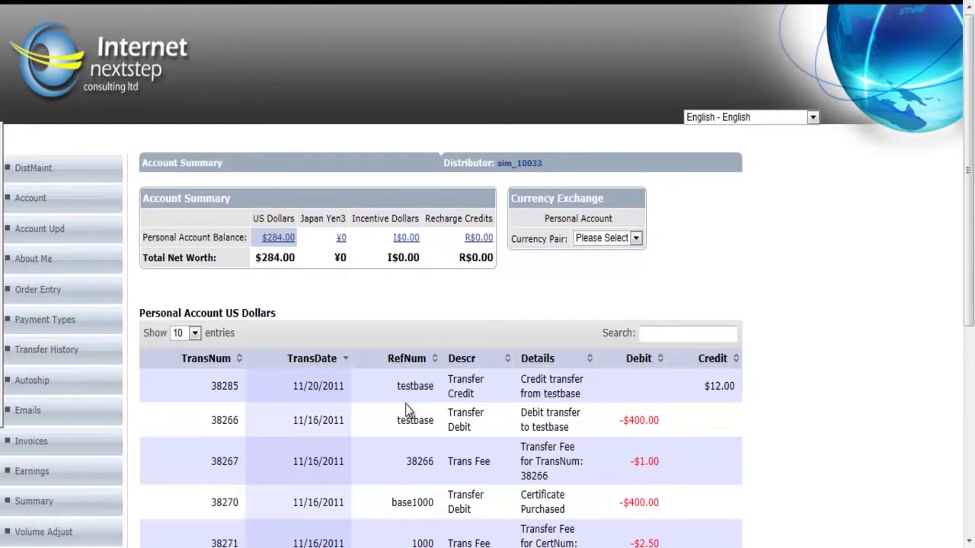
{"action": "scroll", "coordinate": [460, 402], "scroll_direction": "down", "scroll_amount": 3}
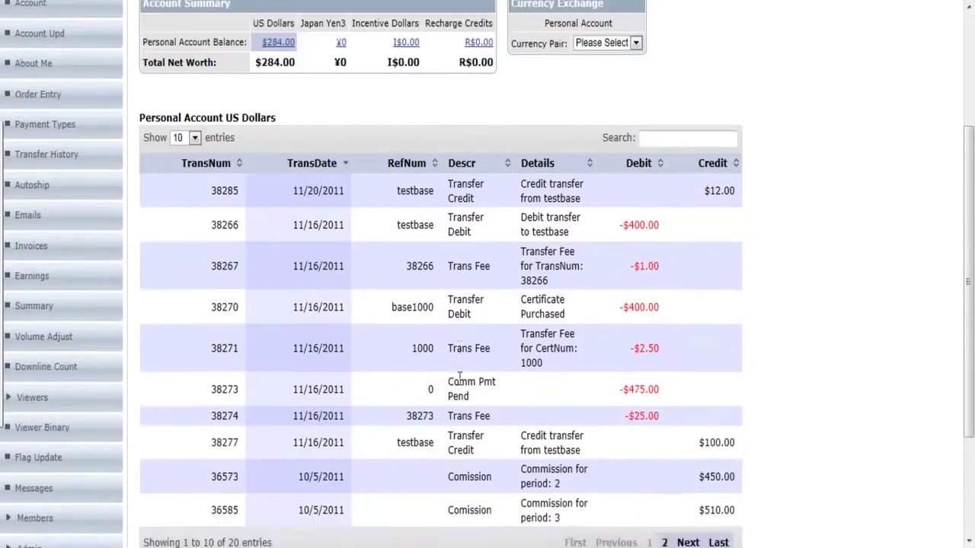
{"action": "scroll", "coordinate": [454, 323], "scroll_direction": "up", "scroll_amount": 2}
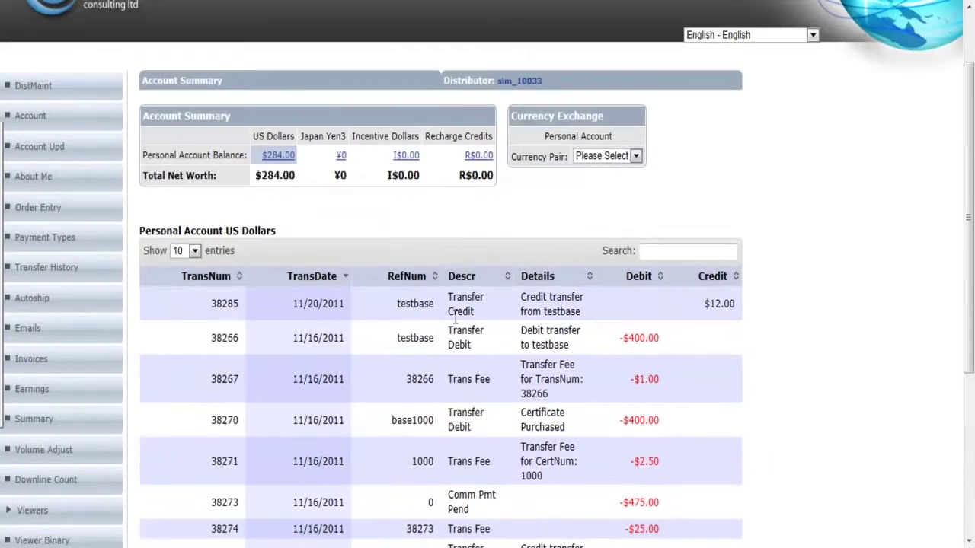
View the available currency exchange pairs and the remaining transactions of the personal account
{"action": "left_click", "coordinate": [613, 157]}
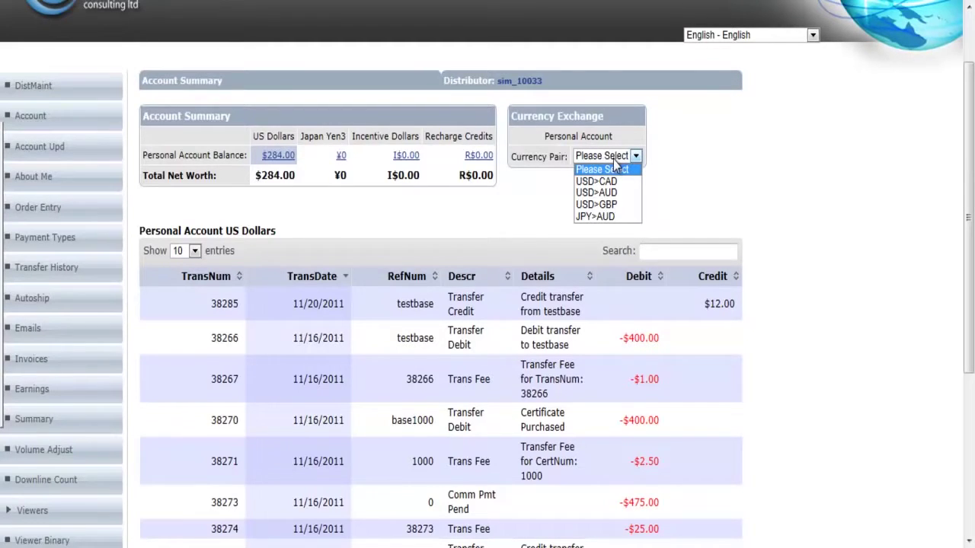
{"action": "left_click", "coordinate": [410, 219]}
{"action": "scroll", "coordinate": [411, 220], "scroll_direction": "down", "scroll_amount": 5}
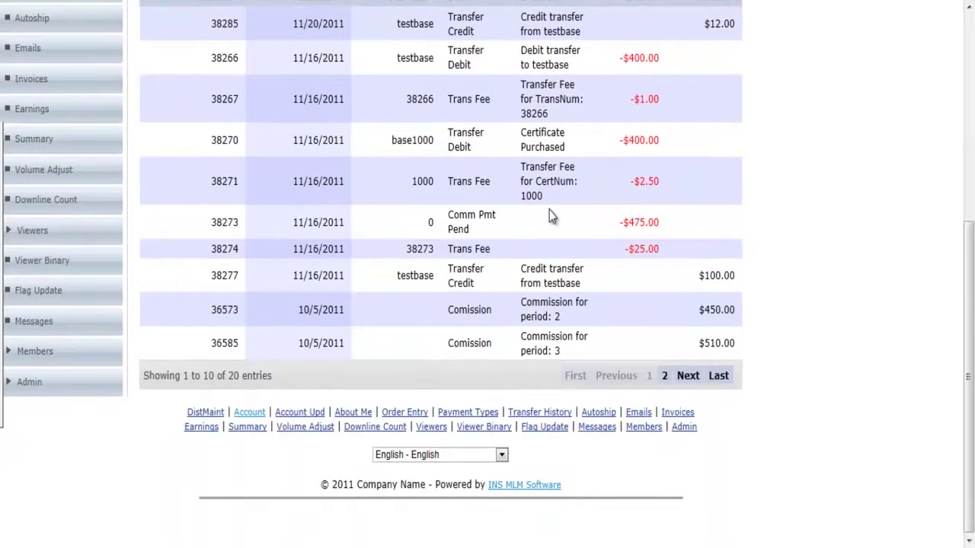
Open the distributor's account update page and view the available transaction types for a new transaction
{"action": "scroll", "coordinate": [526, 221], "scroll_direction": "up", "scroll_amount": 2}
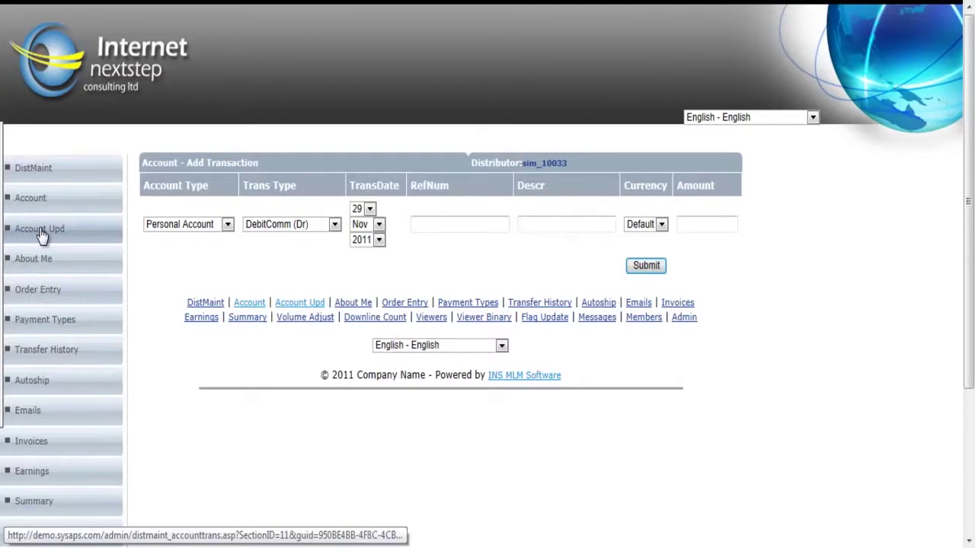
{"action": "left_click", "coordinate": [294, 226]}
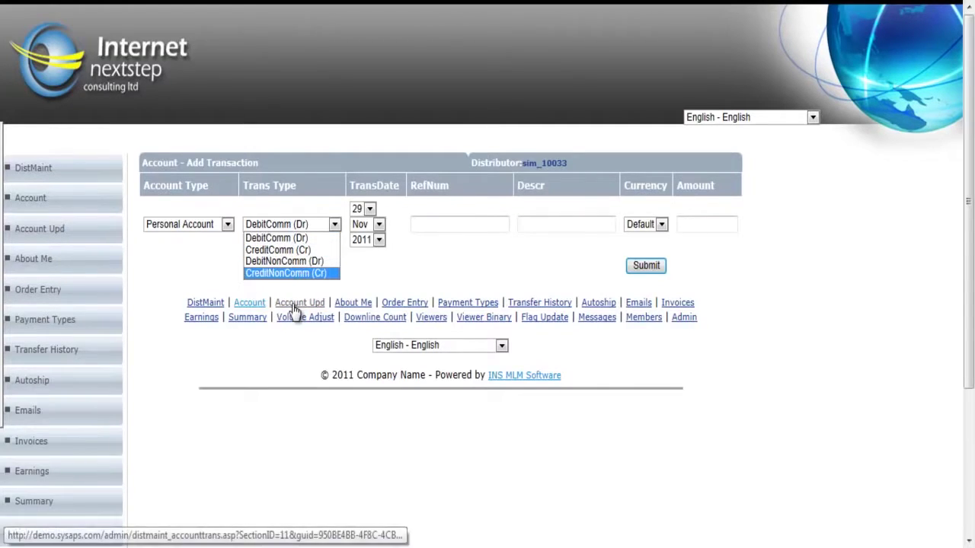
{"action": "left_click", "coordinate": [205, 247]}
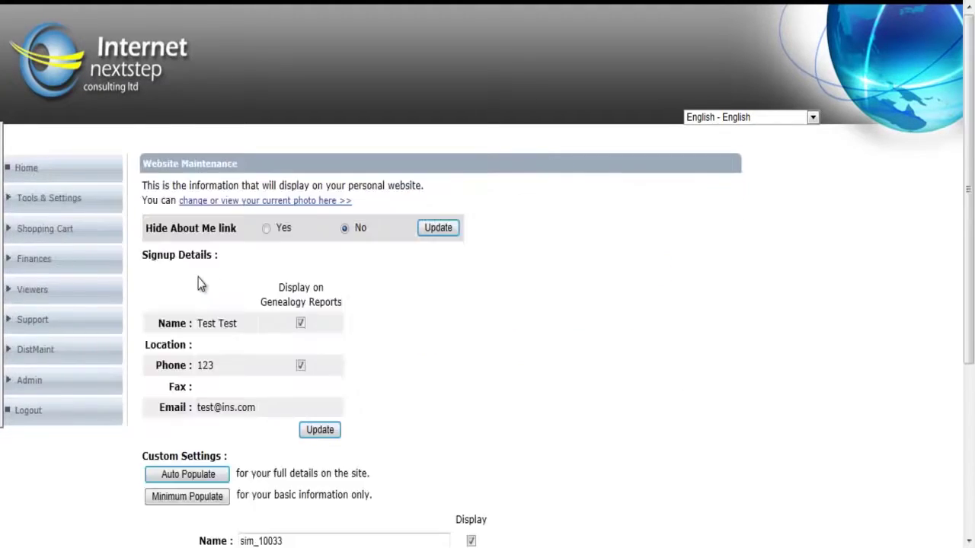
Examine the distributor's About Me website maintenance page, including signup details, custom settings and the My Story editor
{"action": "scroll", "coordinate": [643, 333], "scroll_direction": "down", "scroll_amount": 6}
{"action": "scroll", "coordinate": [644, 333], "scroll_direction": "down", "scroll_amount": 5}
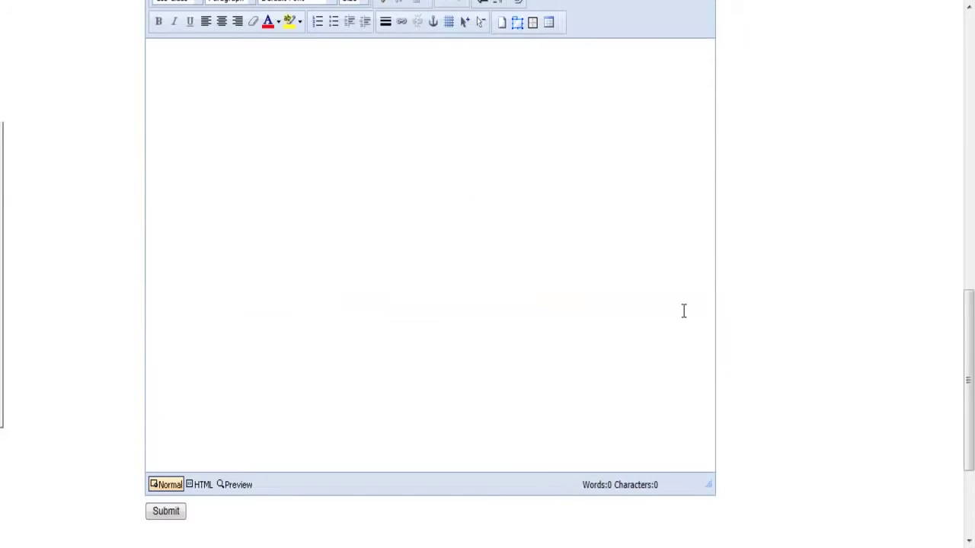
{"action": "scroll", "coordinate": [865, 296], "scroll_direction": "up", "scroll_amount": 10}
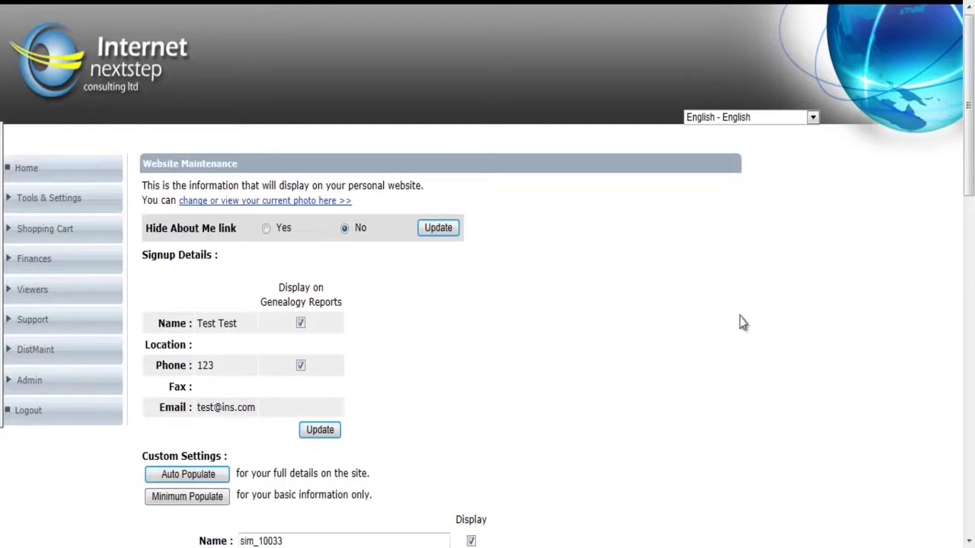
{"action": "scroll", "coordinate": [614, 291], "scroll_direction": "down", "scroll_amount": 2}
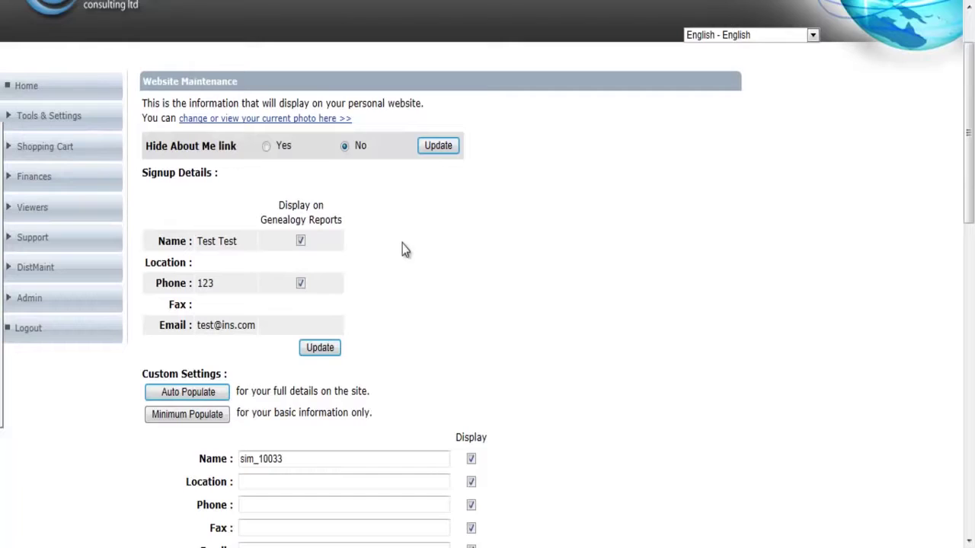
{"action": "scroll", "coordinate": [587, 250], "scroll_direction": "down", "scroll_amount": 1}
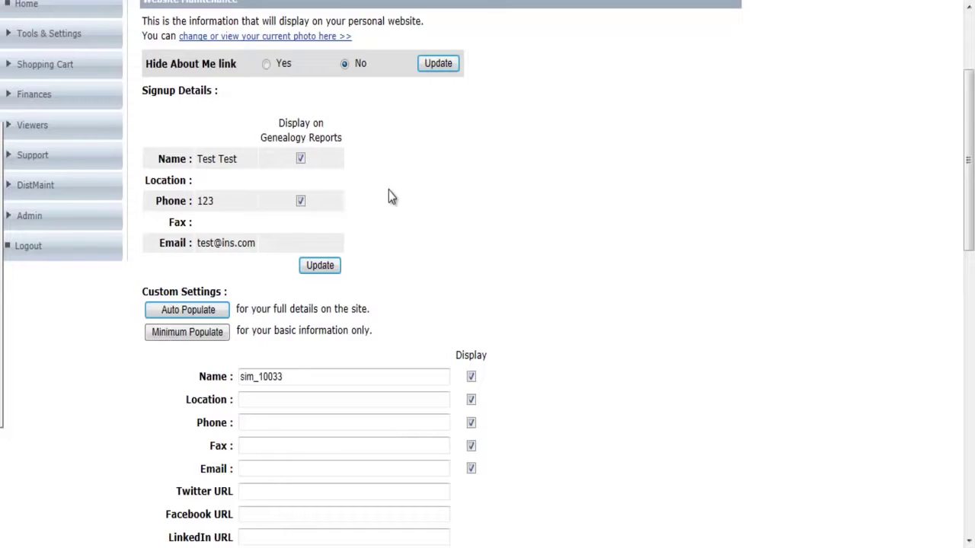
{"action": "scroll", "coordinate": [388, 198], "scroll_direction": "down", "scroll_amount": 3}
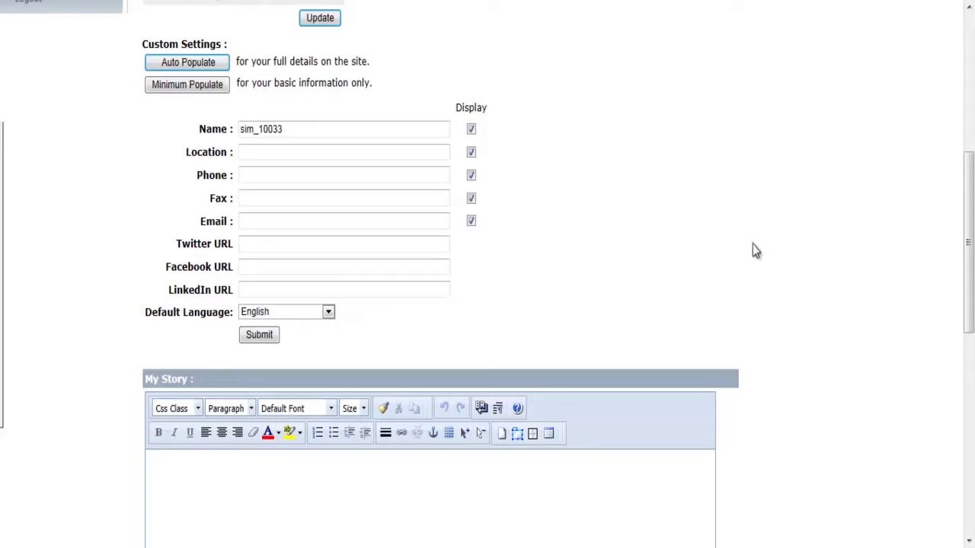
{"action": "scroll", "coordinate": [793, 238], "scroll_direction": "down", "scroll_amount": 3}
{"action": "scroll", "coordinate": [793, 234], "scroll_direction": "down", "scroll_amount": 3}
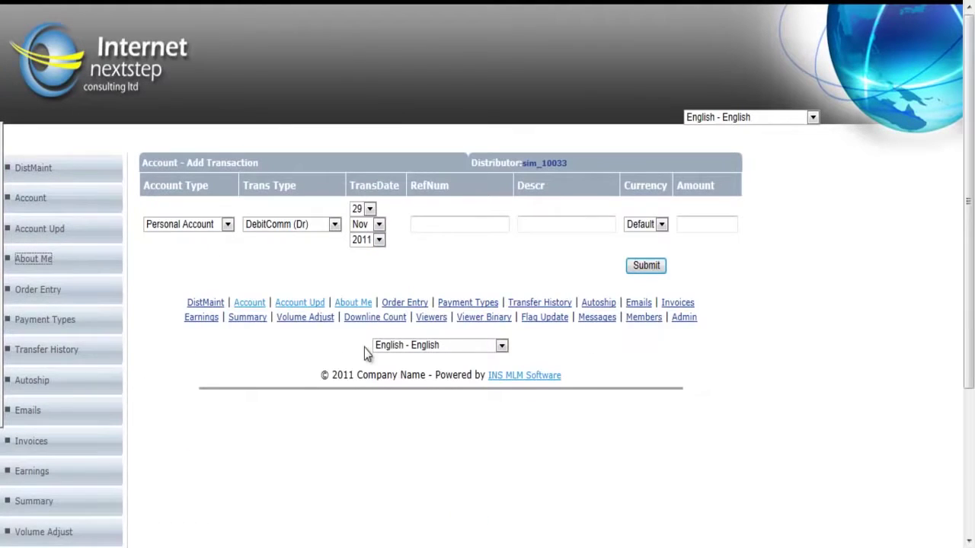
Open the product list from the distributor's order entry page and view its currency choices
{"action": "left_click", "coordinate": [201, 304]}
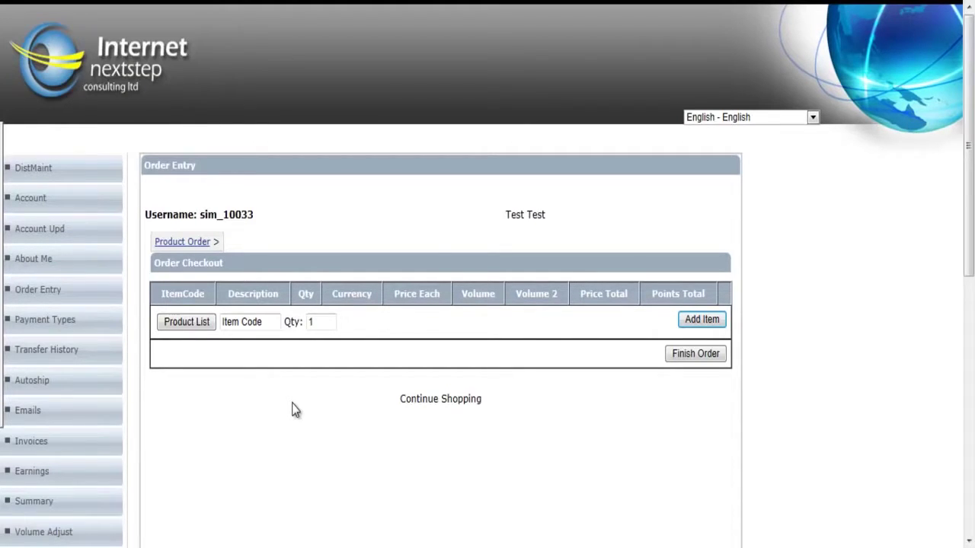
{"action": "left_click", "coordinate": [250, 322]}
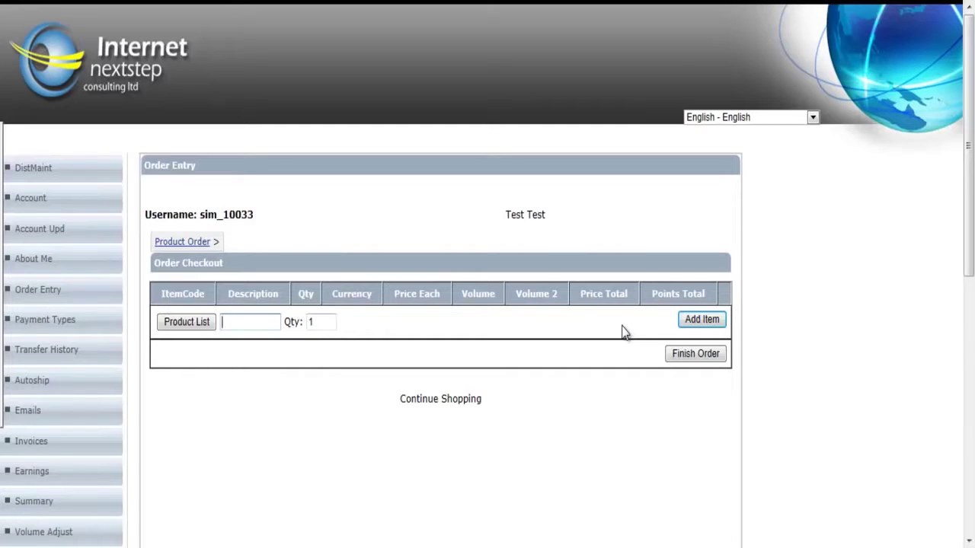
{"action": "left_click", "coordinate": [192, 323]}
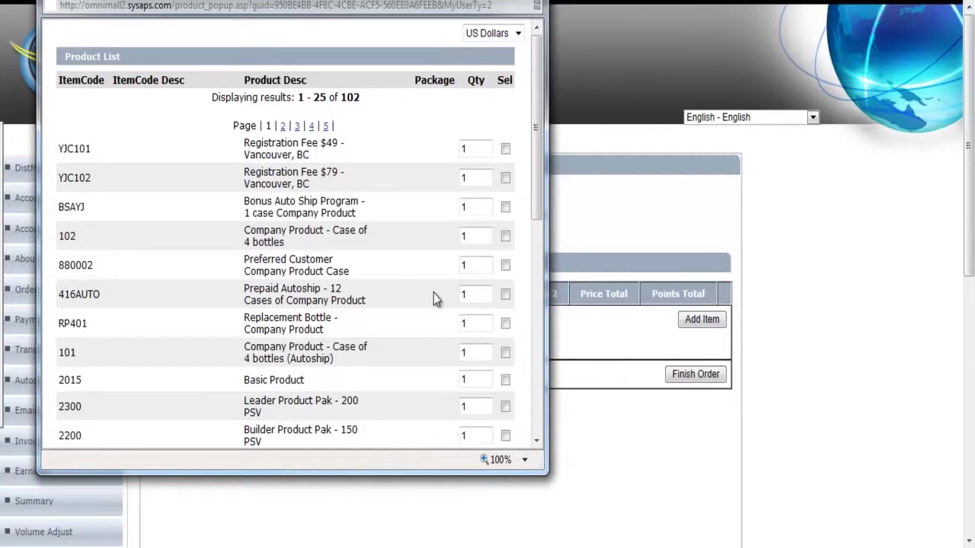
{"action": "left_click", "coordinate": [485, 36]}
{"action": "left_click", "coordinate": [486, 37]}
{"action": "left_click", "coordinate": [419, 242]}
Select item 102 with quantity 4 and item 2015 Basic Product with quantity 5 for the order
{"action": "left_click", "coordinate": [504, 236]}
{"action": "double_click", "coordinate": [474, 236]}
{"action": "type", "text": "4"}
{"action": "double_click", "coordinate": [468, 379]}
{"action": "type", "text": "5"}
{"action": "left_click", "coordinate": [505, 379]}
Submit the selected products and finish the order to reach payment and shipping selection
{"action": "scroll", "coordinate": [352, 331], "scroll_direction": "down", "scroll_amount": 6}
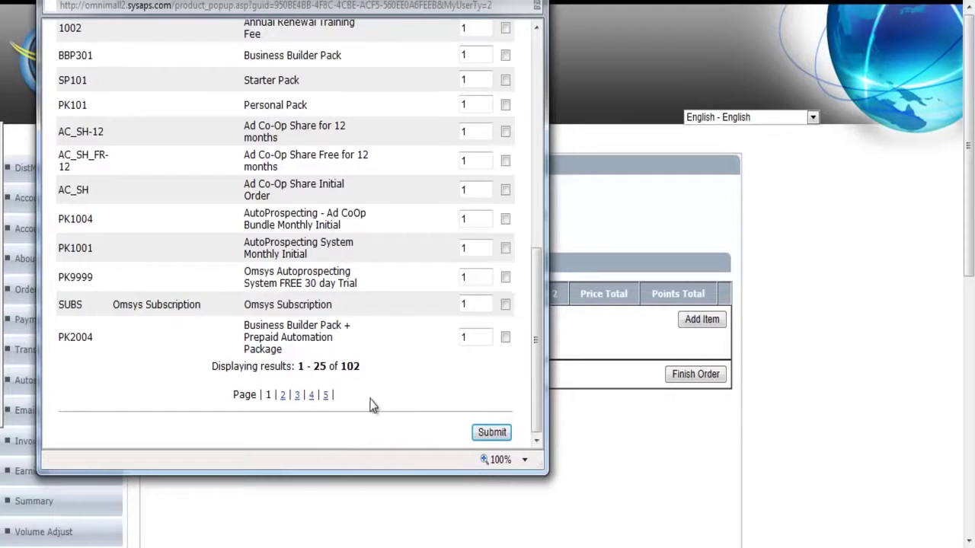
{"action": "left_click", "coordinate": [491, 432]}
{"action": "left_click", "coordinate": [699, 276]}
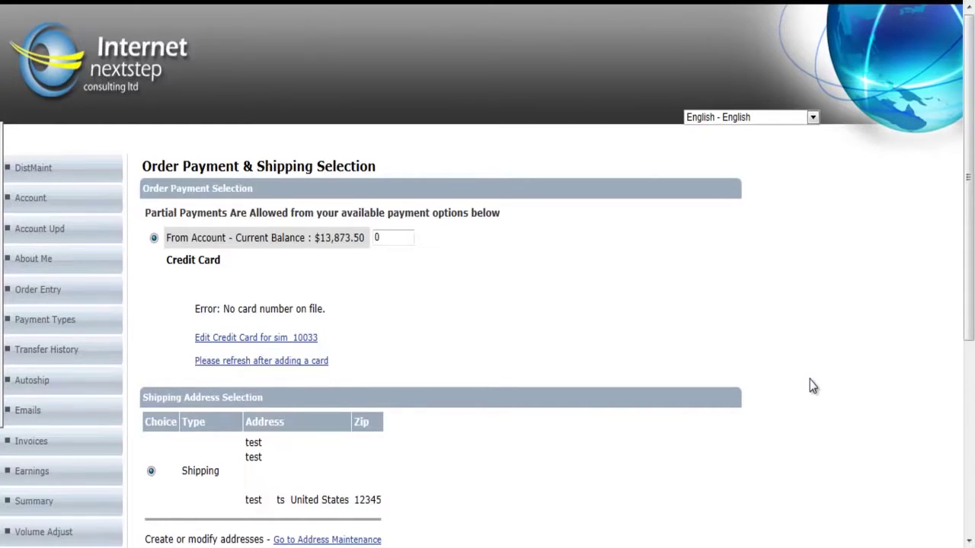
Review the order's payment options, shipping address and shipping methods
{"action": "scroll", "coordinate": [543, 293], "scroll_direction": "down", "scroll_amount": 2}
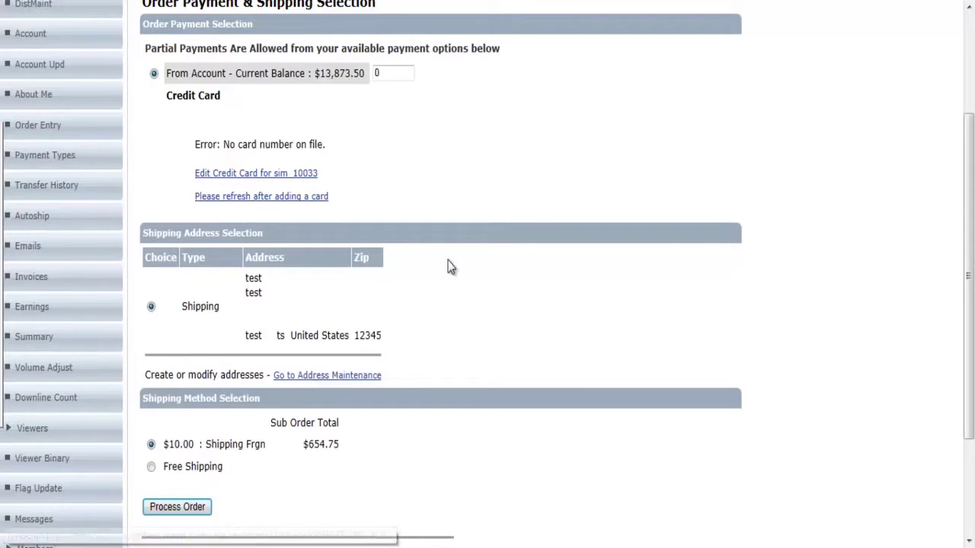
{"action": "scroll", "coordinate": [466, 259], "scroll_direction": "down", "scroll_amount": 3}
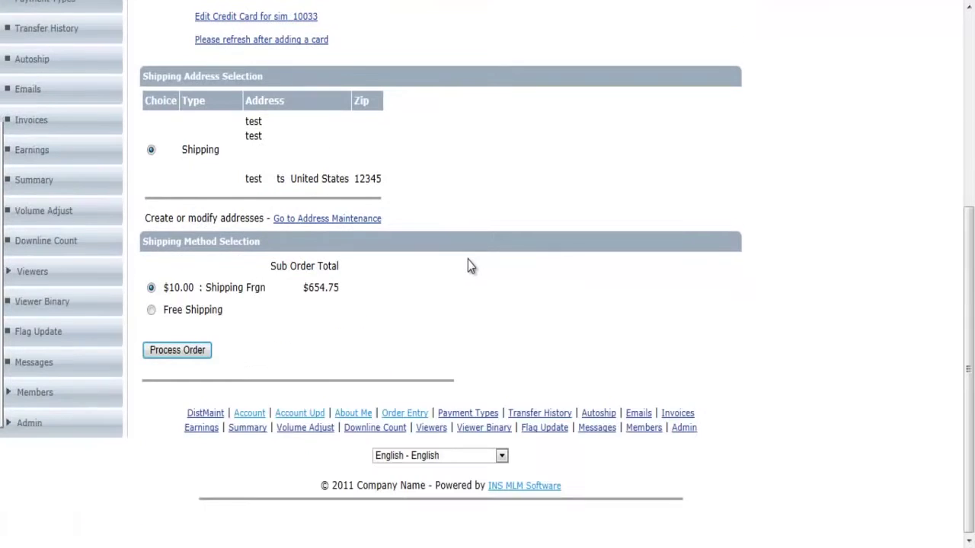
{"action": "scroll", "coordinate": [450, 319], "scroll_direction": "up", "scroll_amount": 6}
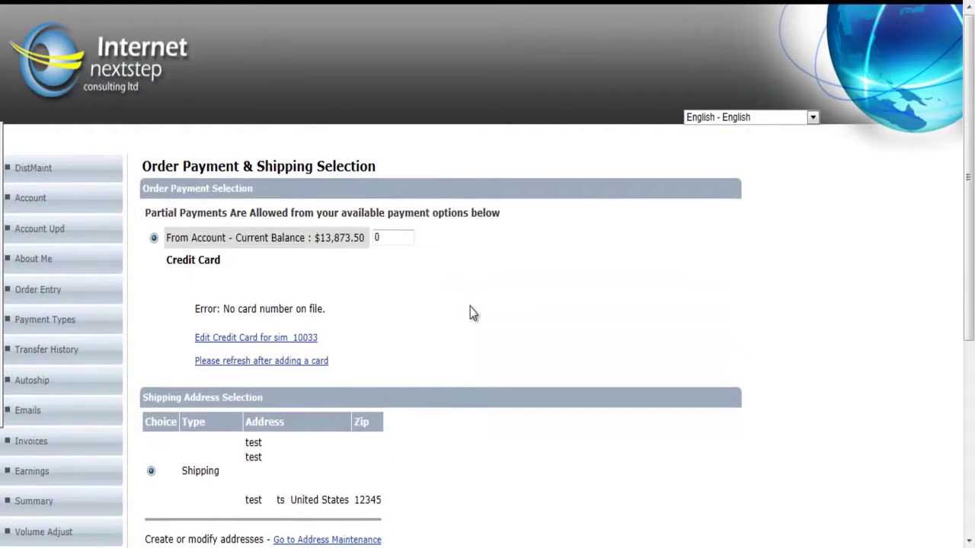
{"action": "scroll", "coordinate": [471, 307], "scroll_direction": "down", "scroll_amount": 3}
{"action": "left_click", "coordinate": [169, 425]}
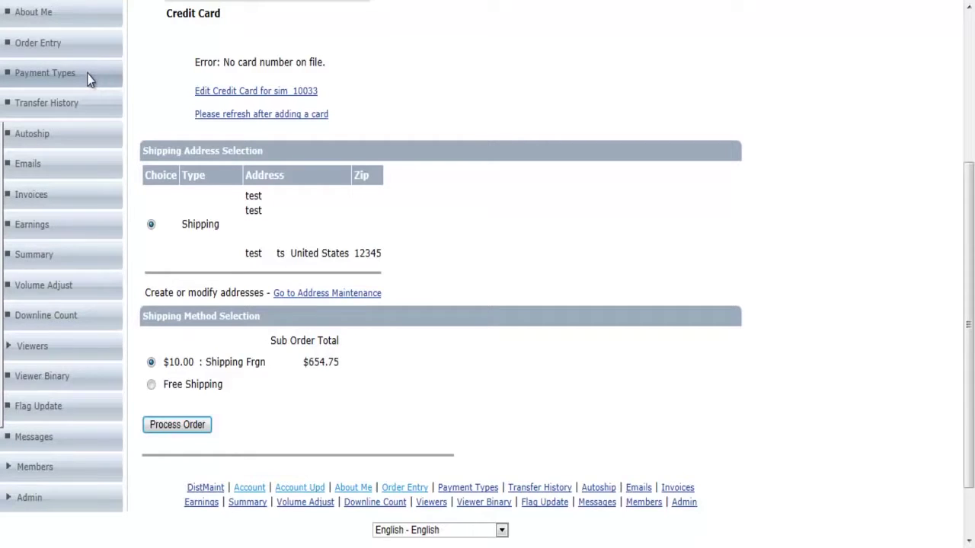
{"action": "scroll", "coordinate": [462, 198], "scroll_direction": "up", "scroll_amount": 5}
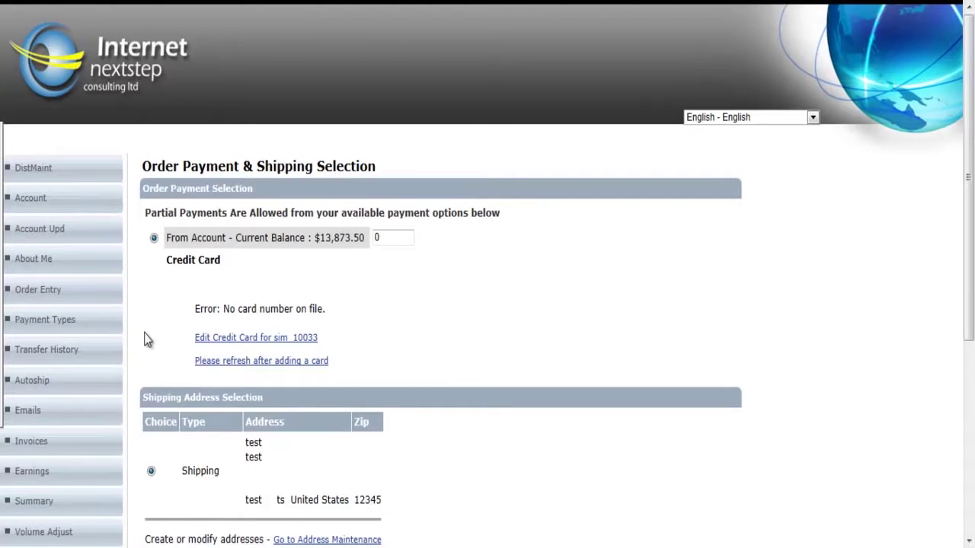
Open the distributor's payment types, view the choices for adding a new one, and review the stored check account
{"action": "left_click", "coordinate": [61, 325]}
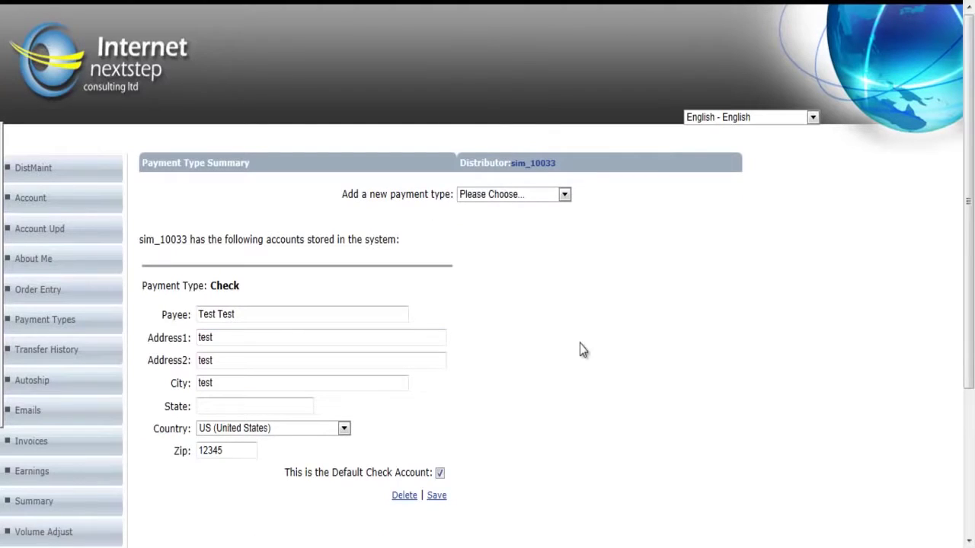
{"action": "left_click", "coordinate": [534, 195]}
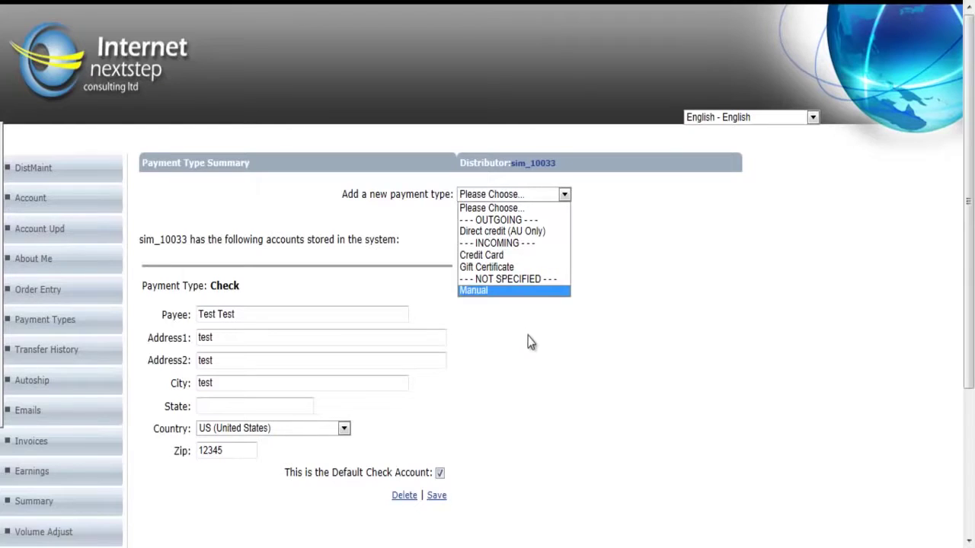
{"action": "left_click", "coordinate": [537, 367]}
{"action": "scroll", "coordinate": [538, 367], "scroll_direction": "down", "scroll_amount": 2}
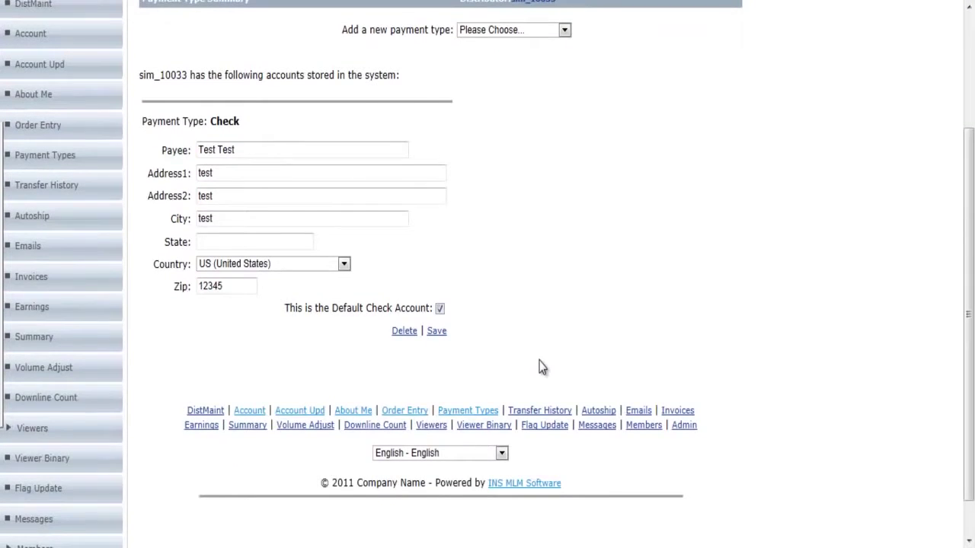
{"action": "scroll", "coordinate": [541, 367], "scroll_direction": "up", "scroll_amount": 1}
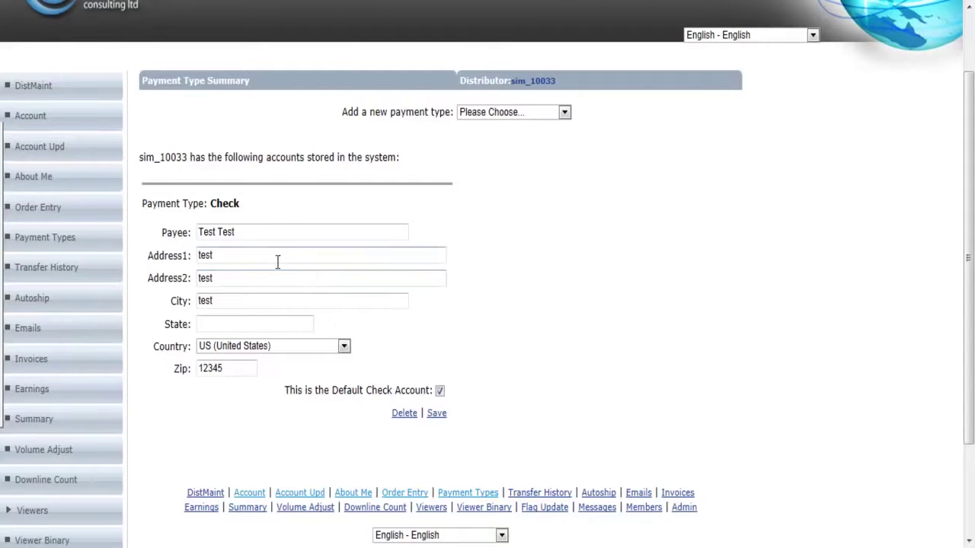
View the distributor's transfer history, and open the autoship order to review its item and fees
{"action": "left_click", "coordinate": [61, 274]}
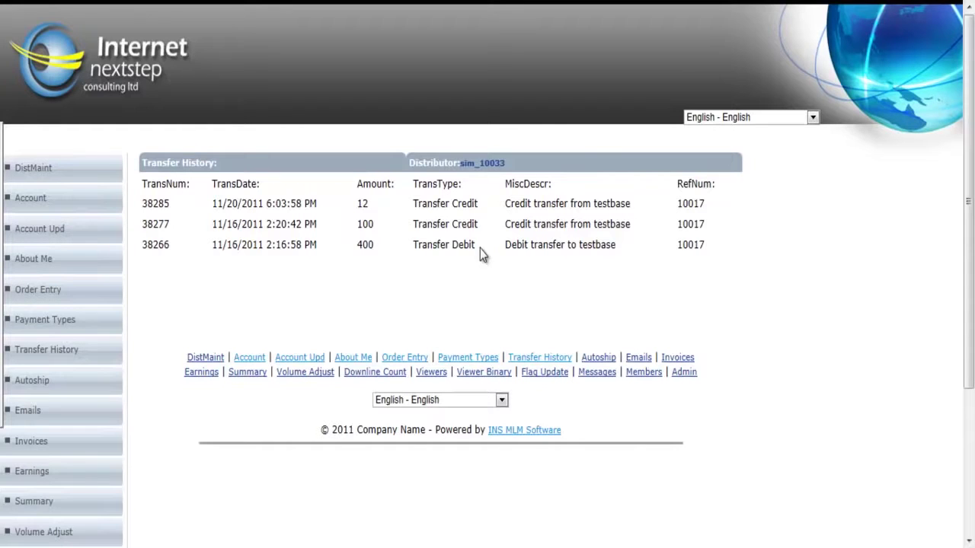
{"action": "left_click", "coordinate": [32, 380]}
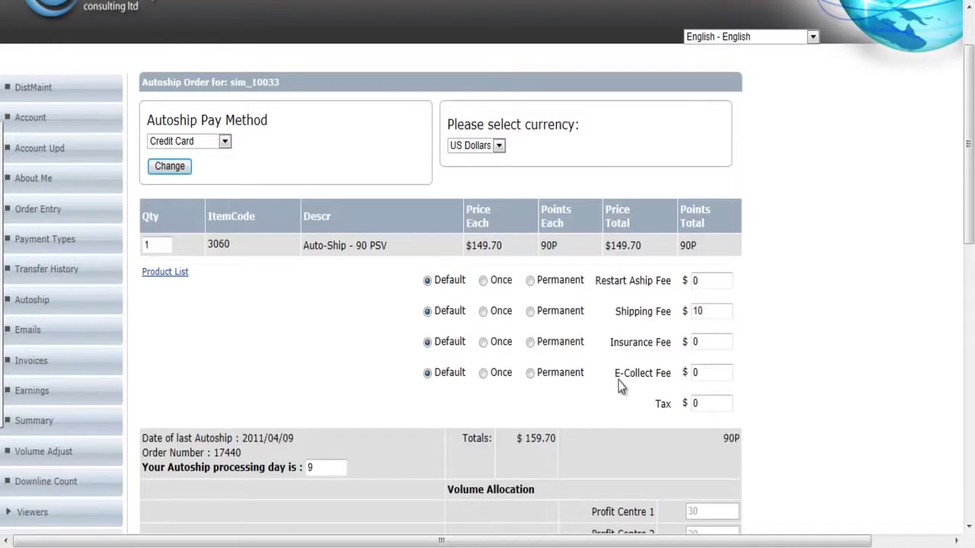
{"action": "scroll", "coordinate": [621, 382], "scroll_direction": "down", "scroll_amount": 3}
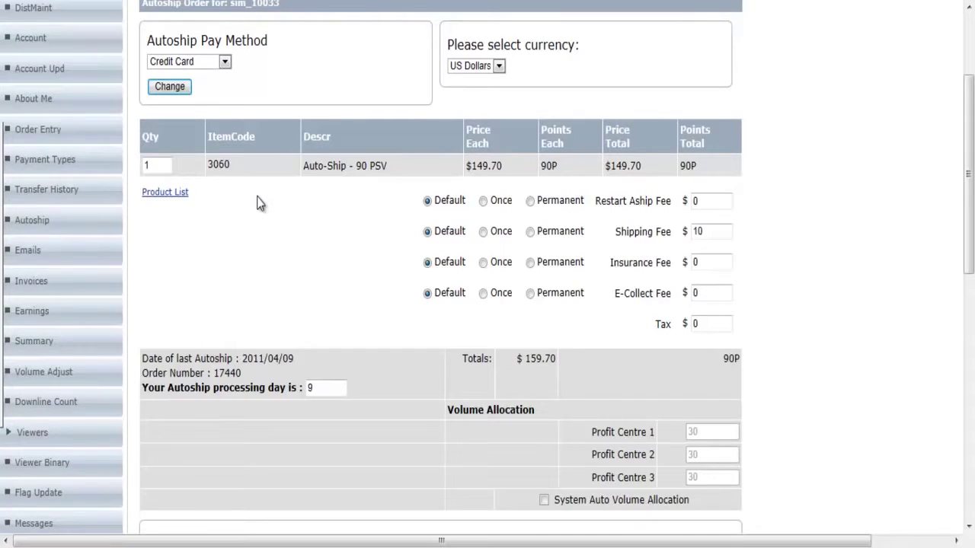
Set the autoship order's Restart Aship Fee to Once and its Shipping Fee to Permanent
{"action": "double_click", "coordinate": [721, 202]}
{"action": "left_click", "coordinate": [483, 201]}
{"action": "left_click", "coordinate": [531, 232]}
{"action": "double_click", "coordinate": [710, 233]}
Highlight the E-Collect Fee label and place the cursor in the autoship processing day field
{"action": "left_click_drag", "start_coordinate": [615, 291], "coordinate": [655, 295]}
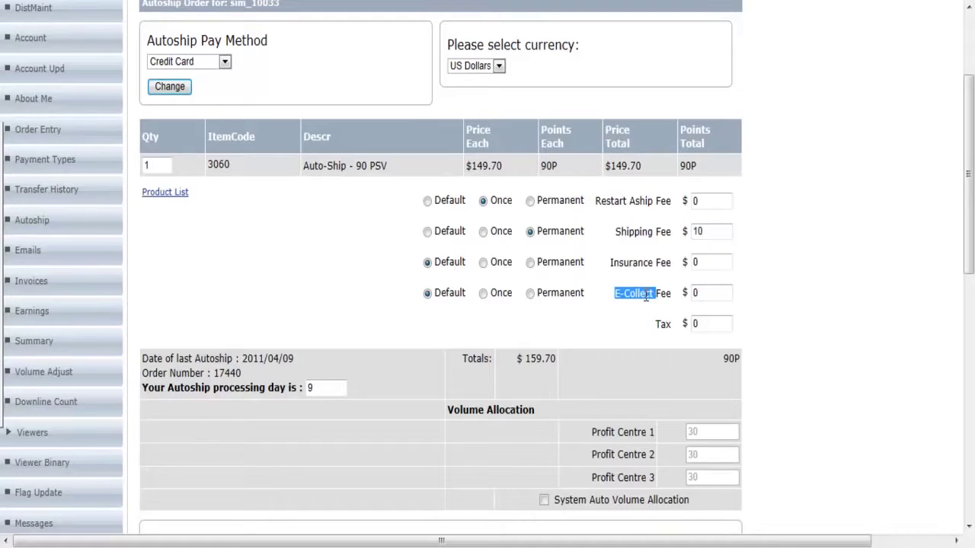
{"action": "left_click", "coordinate": [668, 297]}
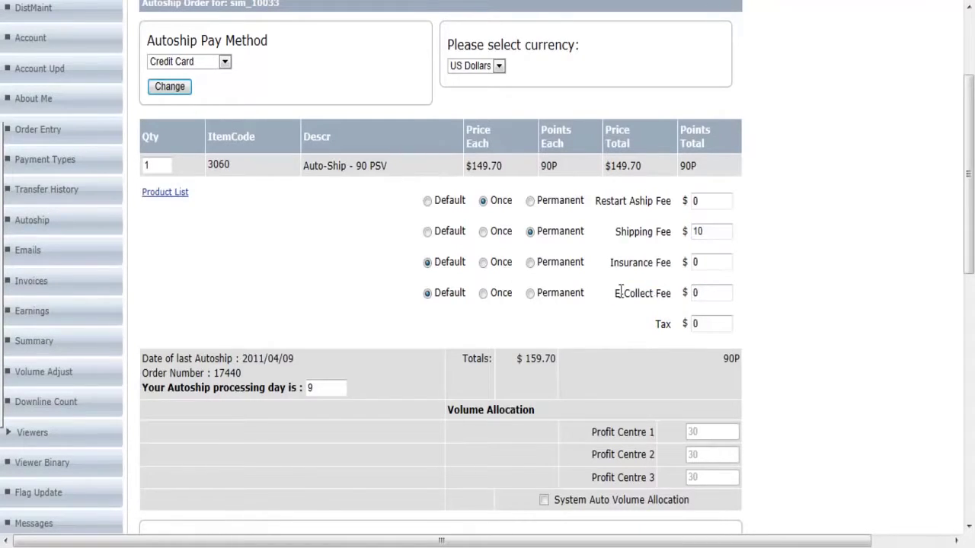
{"action": "left_click_drag", "start_coordinate": [619, 290], "coordinate": [654, 296]}
{"action": "scroll", "coordinate": [487, 297], "scroll_direction": "down", "scroll_amount": 2}
{"action": "left_click", "coordinate": [339, 309]}
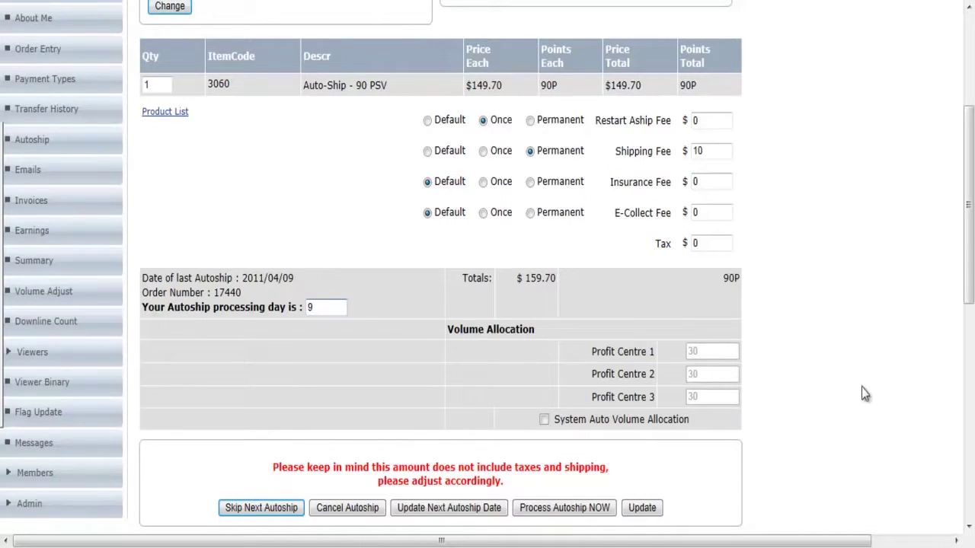
Review the autoship order's volume allocation, processing options and shipping address, and place the cursor in the Distributor History heading field
{"action": "scroll", "coordinate": [830, 373], "scroll_direction": "down", "scroll_amount": 3}
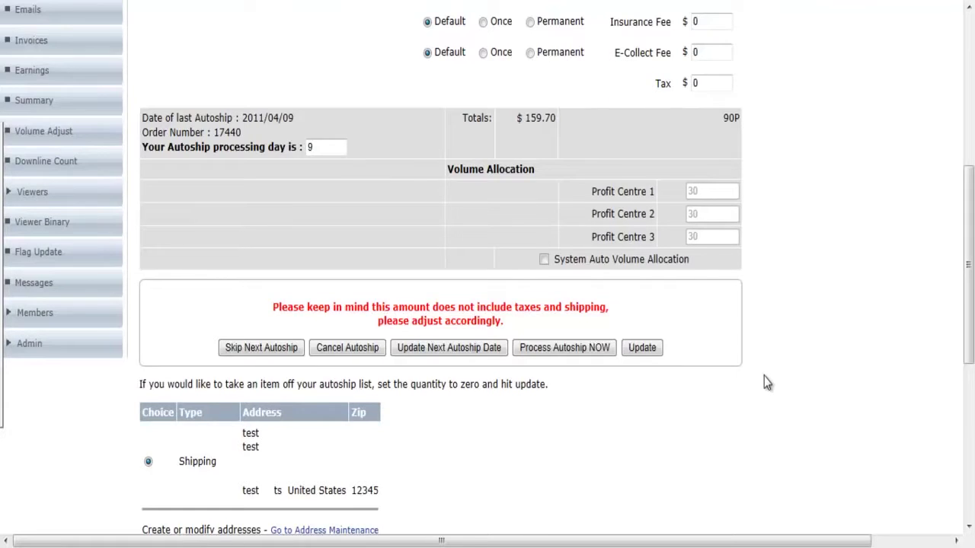
{"action": "scroll", "coordinate": [763, 376], "scroll_direction": "down", "scroll_amount": 5}
{"action": "scroll", "coordinate": [663, 324], "scroll_direction": "up", "scroll_amount": 3}
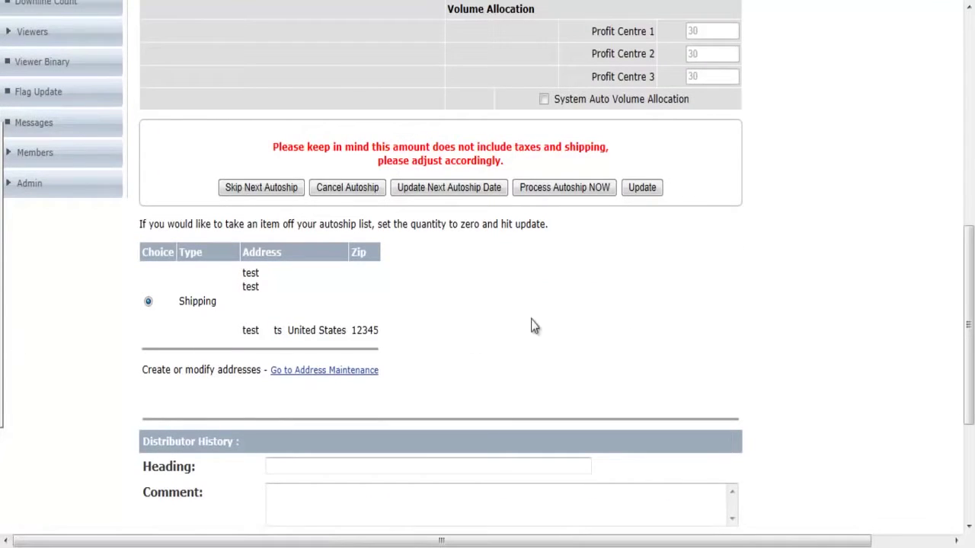
{"action": "scroll", "coordinate": [475, 267], "scroll_direction": "down", "scroll_amount": 3}
{"action": "left_click", "coordinate": [437, 304]}
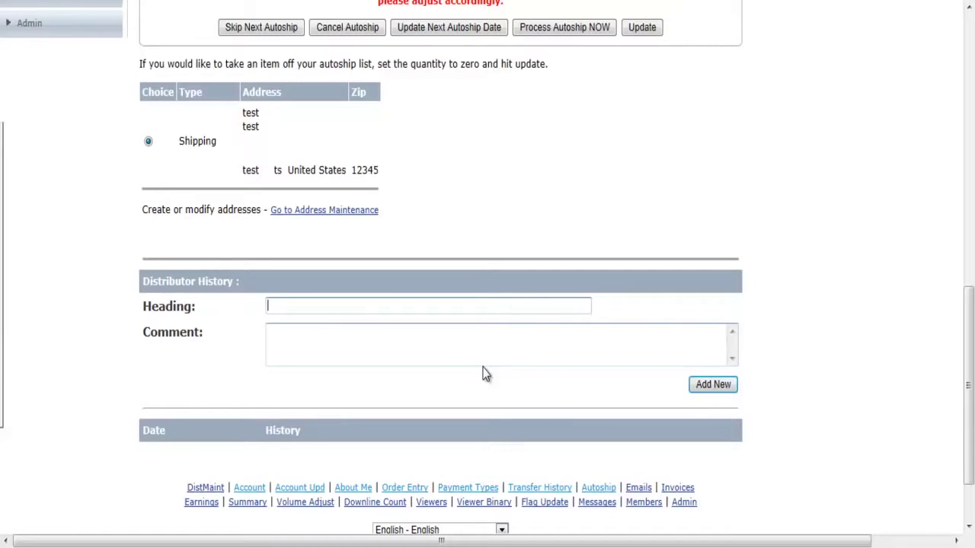
{"action": "scroll", "coordinate": [351, 190], "scroll_direction": "up", "scroll_amount": 7}
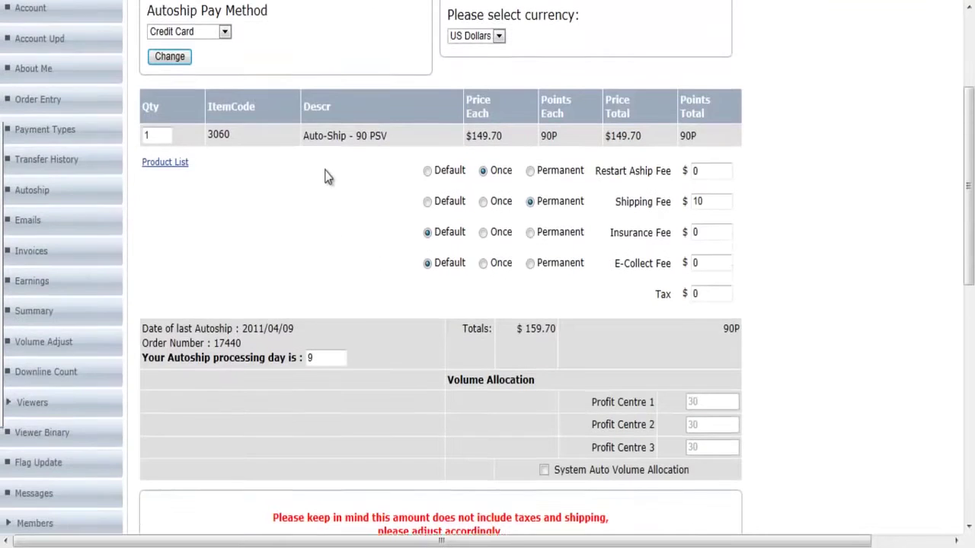
Open the distributor's emails page and view the choices of available emails to send
{"action": "scroll", "coordinate": [30, 339], "scroll_direction": "up", "scroll_amount": 1}
{"action": "left_click", "coordinate": [30, 339]}
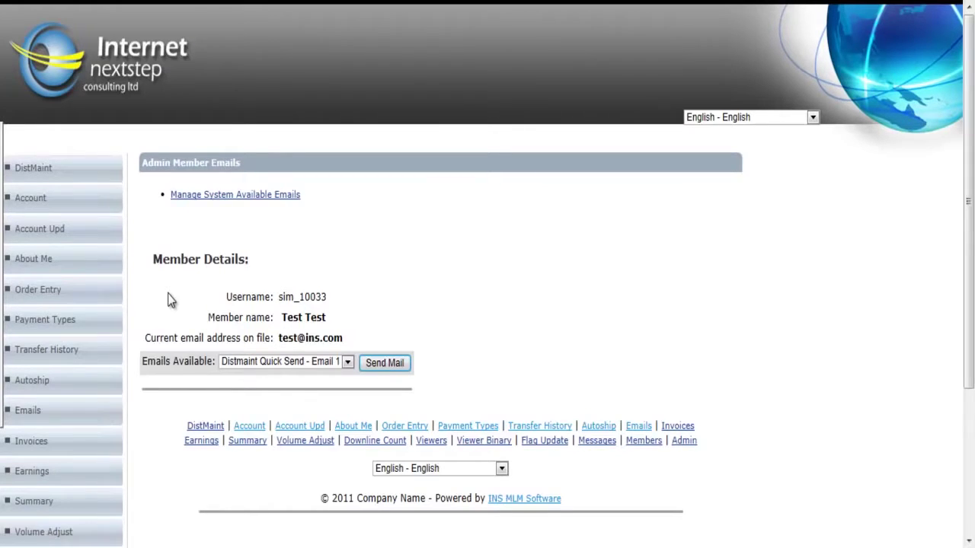
{"action": "left_click", "coordinate": [262, 362]}
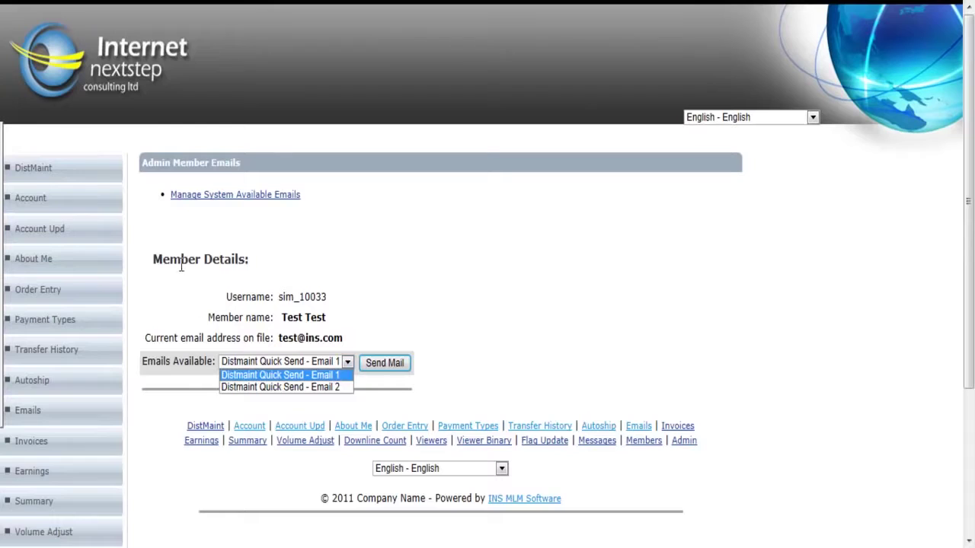
{"action": "left_click", "coordinate": [179, 292]}
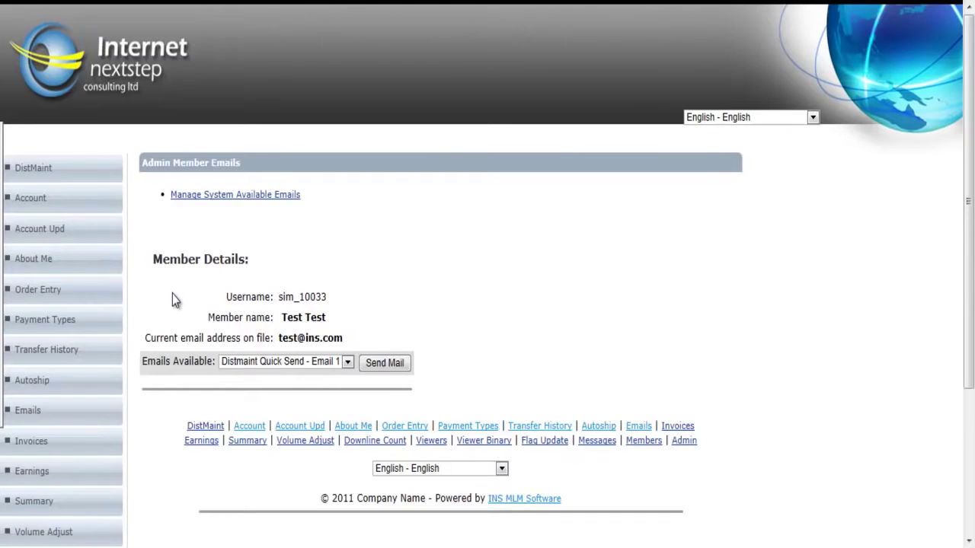
Open the distributor's invoices, open the autoship order dated 4/9/2011, and view its status choices and item details
{"action": "scroll", "coordinate": [172, 294], "scroll_direction": "down", "scroll_amount": 1}
{"action": "left_click", "coordinate": [32, 362]}
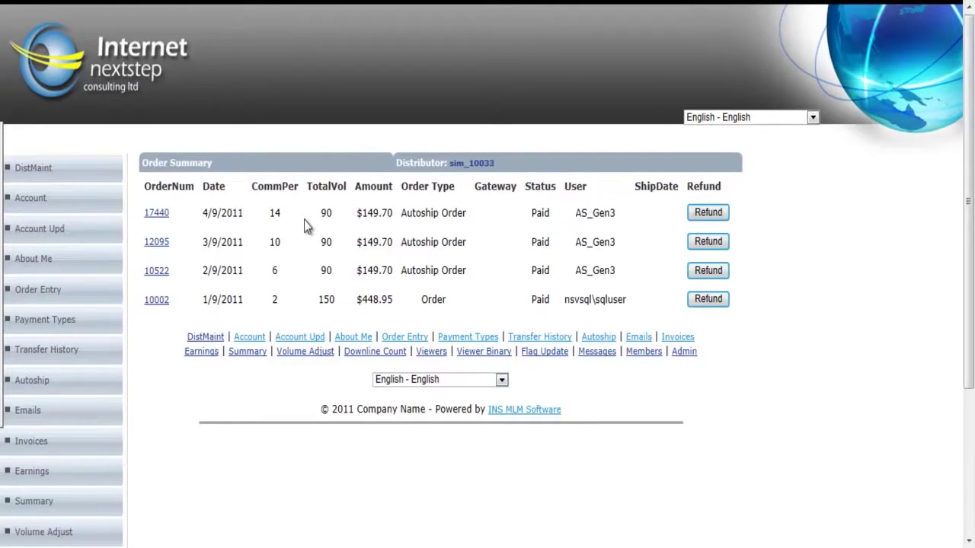
{"action": "left_click", "coordinate": [154, 215]}
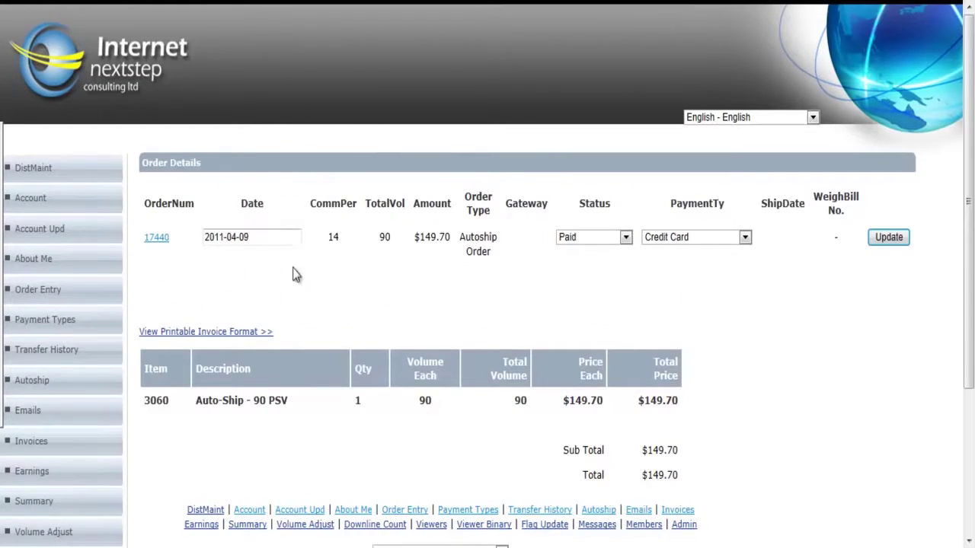
{"action": "left_click", "coordinate": [601, 239]}
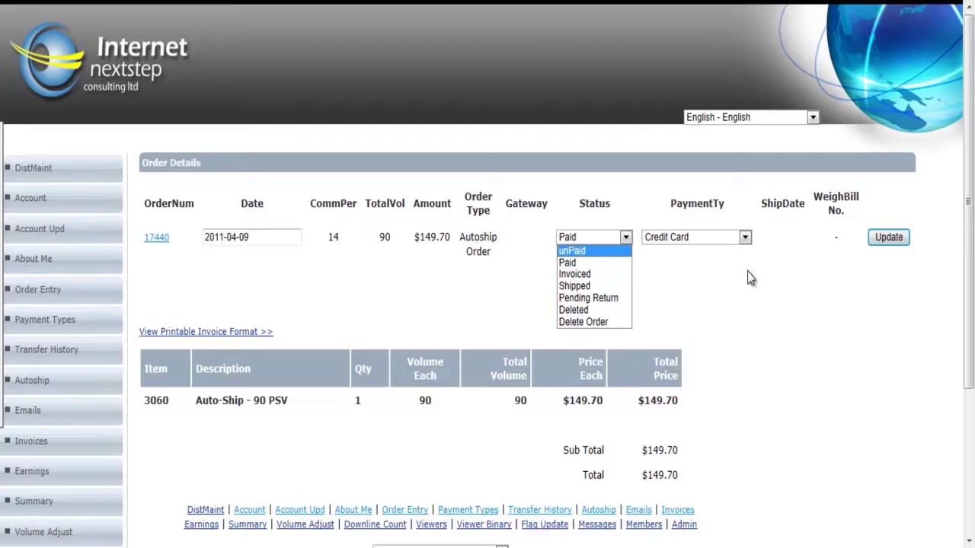
{"action": "left_click", "coordinate": [722, 301]}
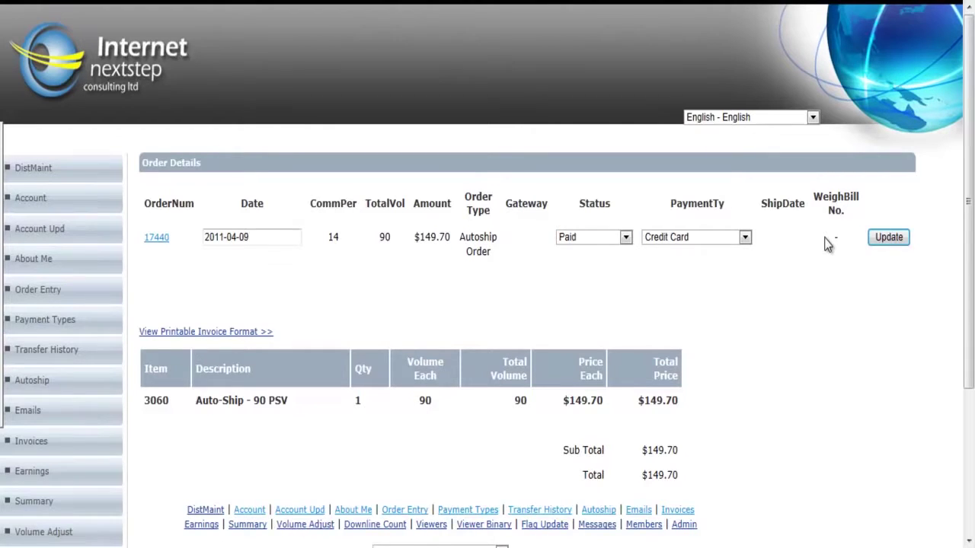
{"action": "scroll", "coordinate": [259, 274], "scroll_direction": "down", "scroll_amount": 3}
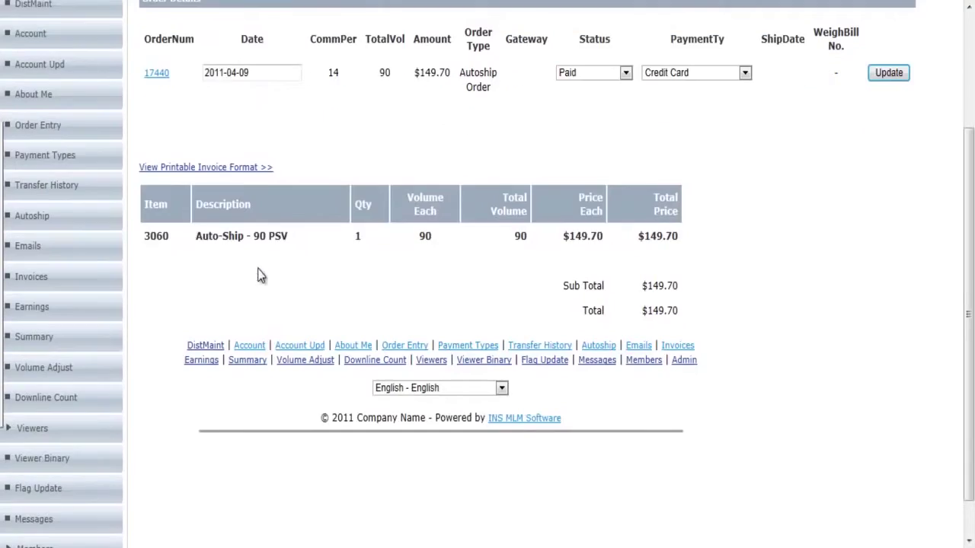
Open the distributor's earnings and examine the current volume, account balances, downline orders by commission period and historical earnings
{"action": "left_click", "coordinate": [34, 308]}
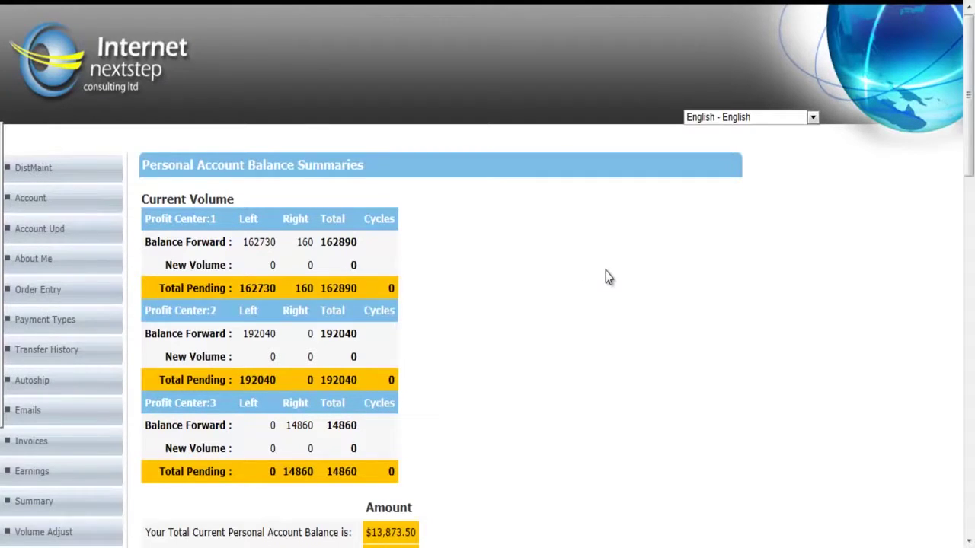
{"action": "scroll", "coordinate": [606, 277], "scroll_direction": "down", "scroll_amount": 2}
{"action": "scroll", "coordinate": [601, 281], "scroll_direction": "up", "scroll_amount": 1}
{"action": "scroll", "coordinate": [635, 266], "scroll_direction": "down", "scroll_amount": 3}
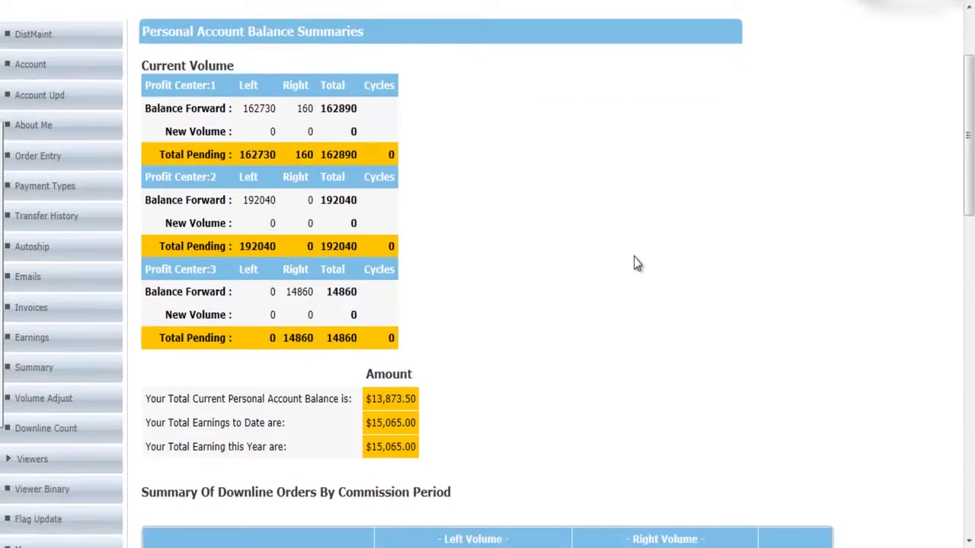
{"action": "scroll", "coordinate": [634, 262], "scroll_direction": "up", "scroll_amount": 4}
{"action": "scroll", "coordinate": [633, 263], "scroll_direction": "down", "scroll_amount": 4}
{"action": "scroll", "coordinate": [631, 263], "scroll_direction": "up", "scroll_amount": 2}
{"action": "scroll", "coordinate": [631, 265], "scroll_direction": "up", "scroll_amount": 3}
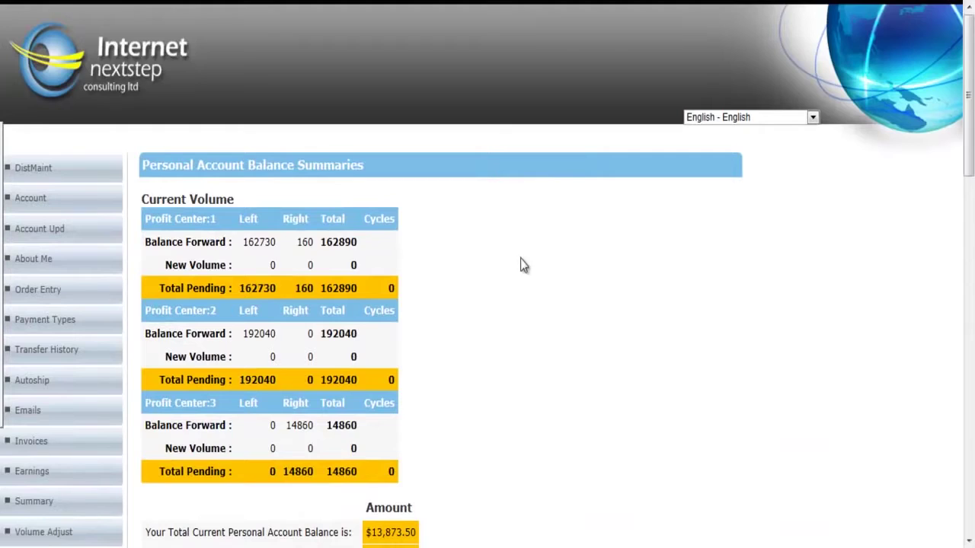
{"action": "scroll", "coordinate": [526, 259], "scroll_direction": "down", "scroll_amount": 1}
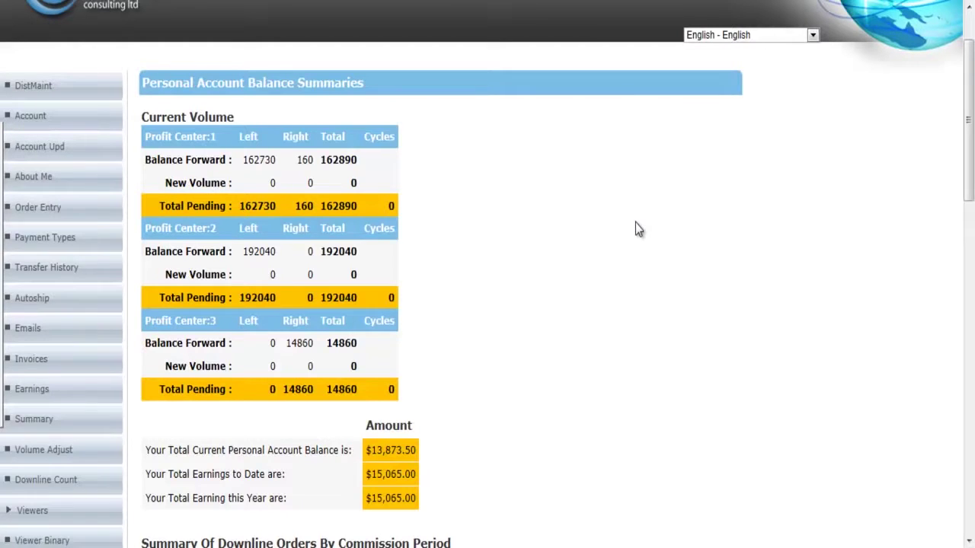
{"action": "scroll", "coordinate": [639, 228], "scroll_direction": "down", "scroll_amount": 6}
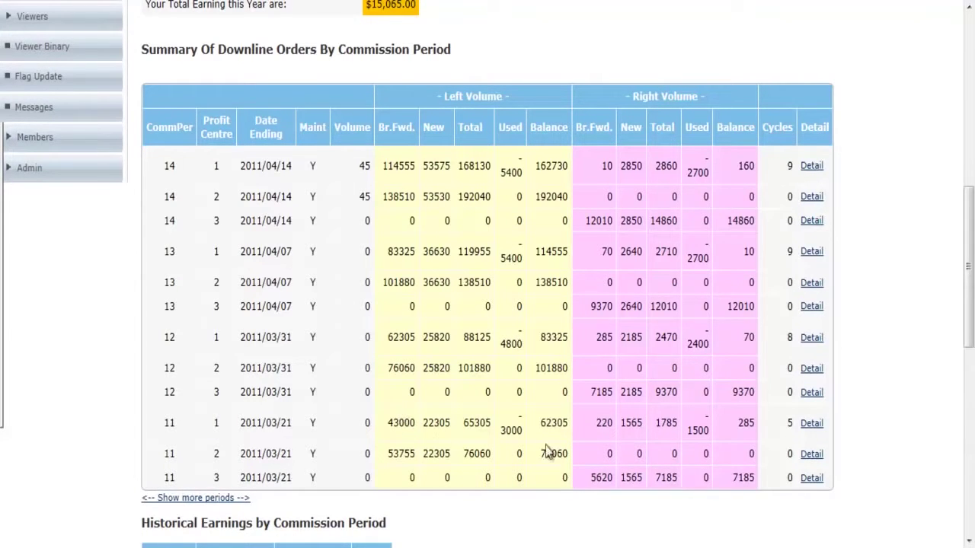
{"action": "scroll", "coordinate": [534, 316], "scroll_direction": "down", "scroll_amount": 4}
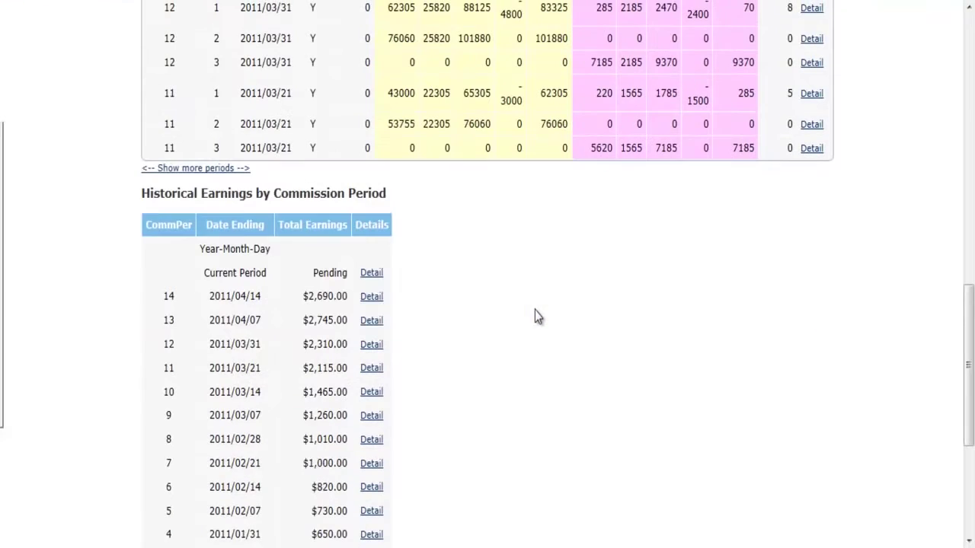
{"action": "scroll", "coordinate": [600, 187], "scroll_direction": "up", "scroll_amount": 3}
{"action": "scroll", "coordinate": [557, 174], "scroll_direction": "down", "scroll_amount": 5}
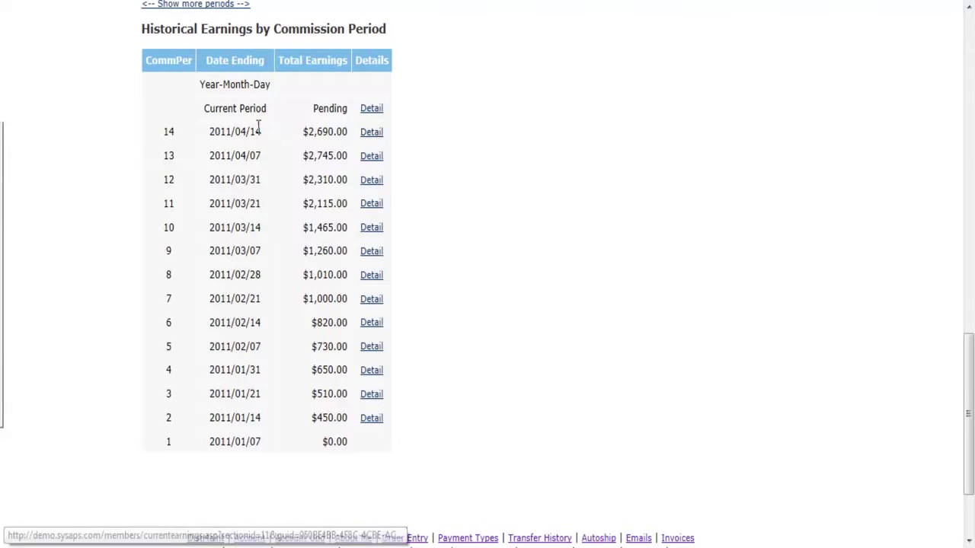
Open the historical earnings detail for commission period 14 and view its Fast Start and Binary commission breakdowns
{"action": "left_click", "coordinate": [372, 133]}
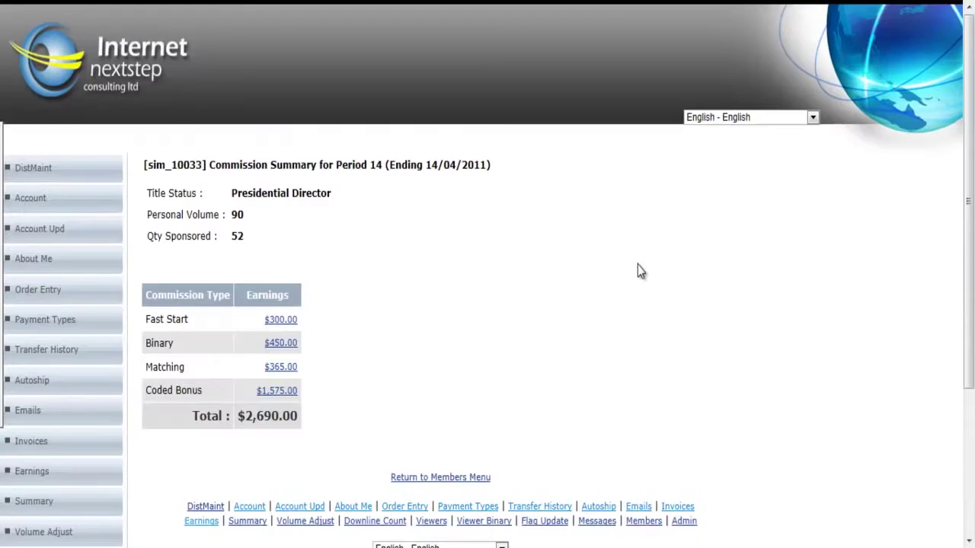
{"action": "scroll", "coordinate": [640, 296], "scroll_direction": "down", "scroll_amount": 5}
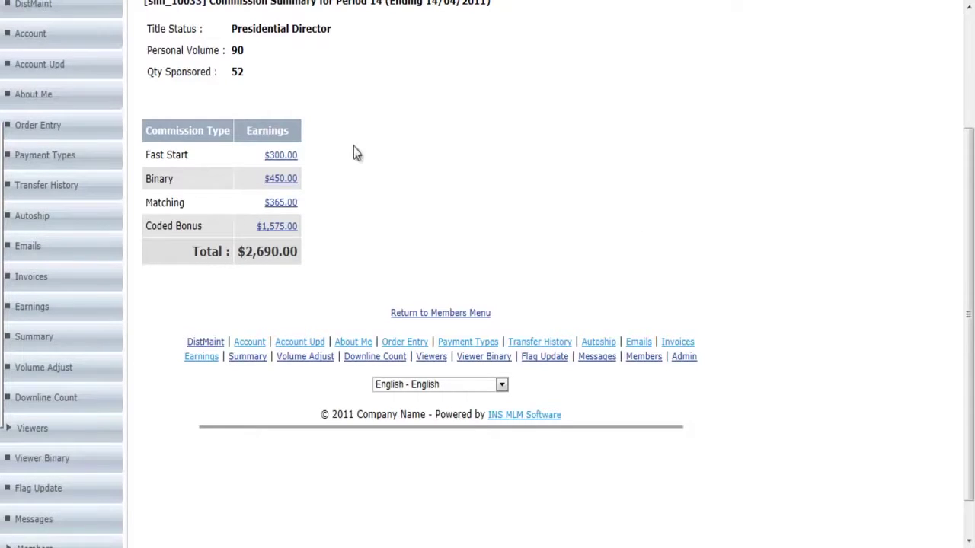
{"action": "left_click", "coordinate": [279, 160]}
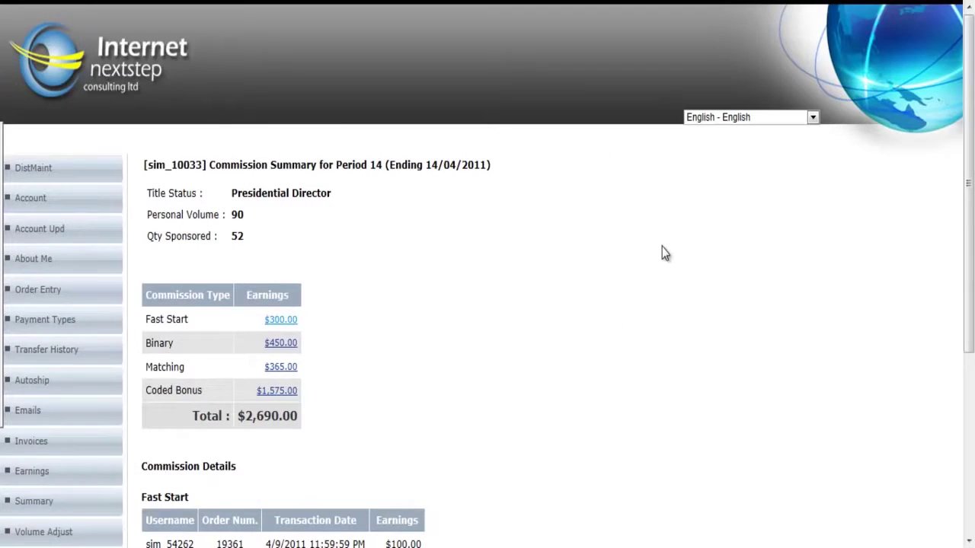
{"action": "scroll", "coordinate": [662, 250], "scroll_direction": "down", "scroll_amount": 5}
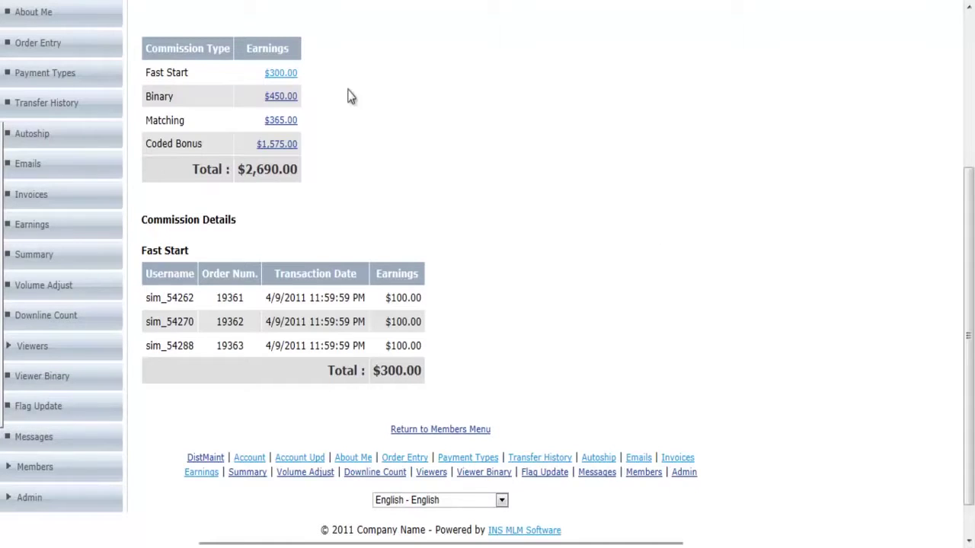
{"action": "left_click", "coordinate": [280, 98]}
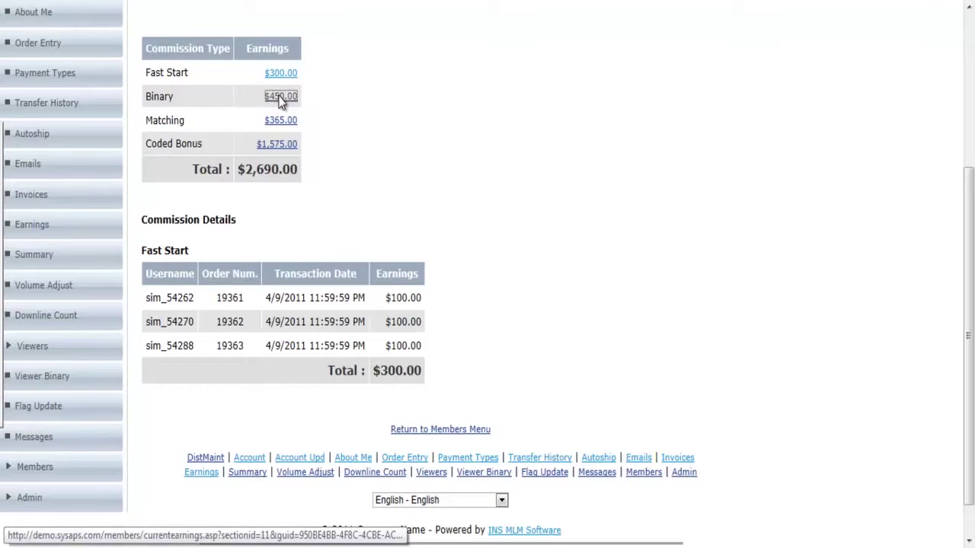
{"action": "scroll", "coordinate": [599, 247], "scroll_direction": "down", "scroll_amount": 4}
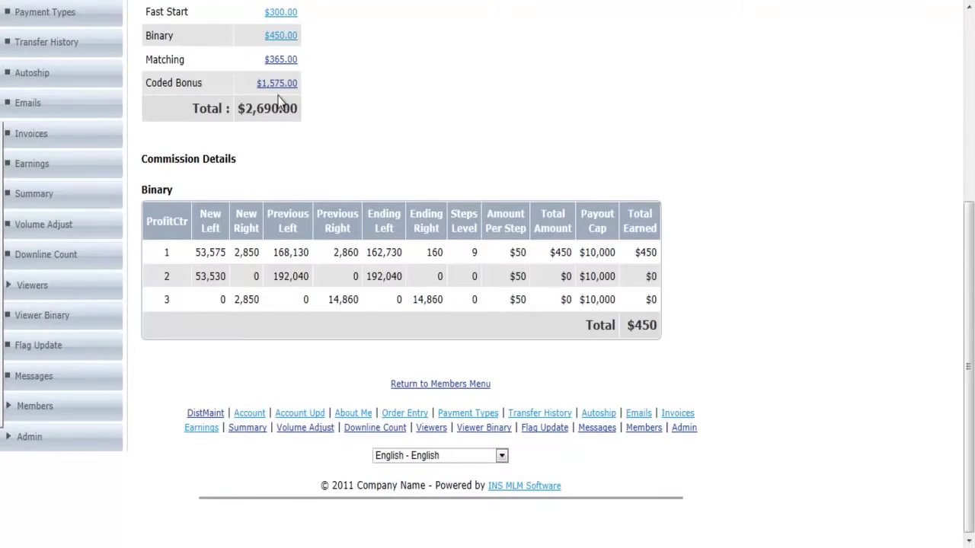
View the Matching commission breakdown for period 14 and examine the distributors behind its level 1 earnings
{"action": "left_click", "coordinate": [280, 59]}
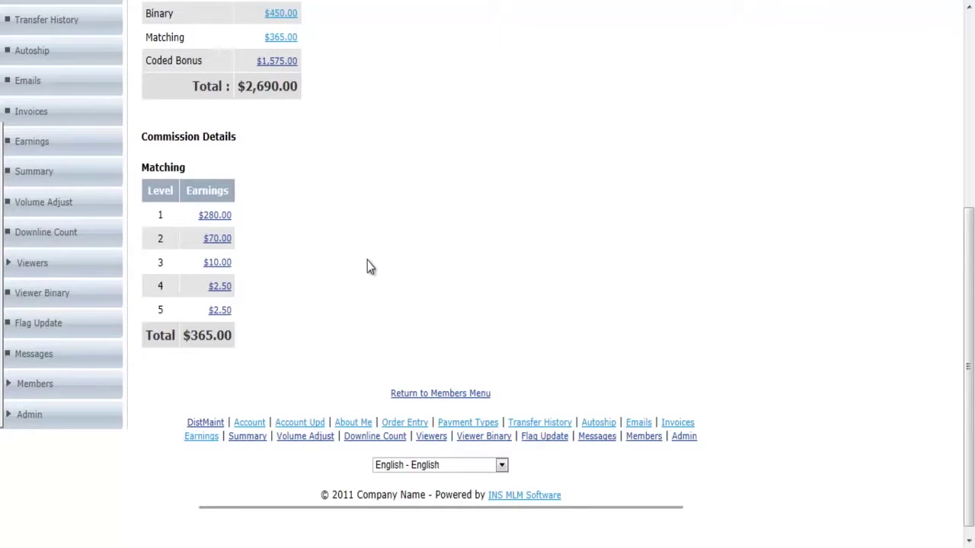
{"action": "left_click", "coordinate": [215, 220]}
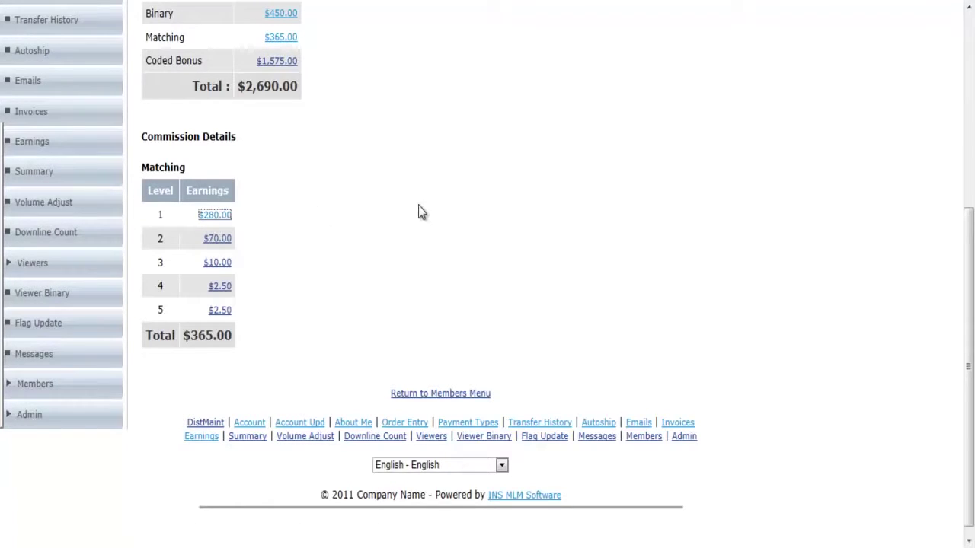
{"action": "scroll", "coordinate": [490, 233], "scroll_direction": "down", "scroll_amount": 5}
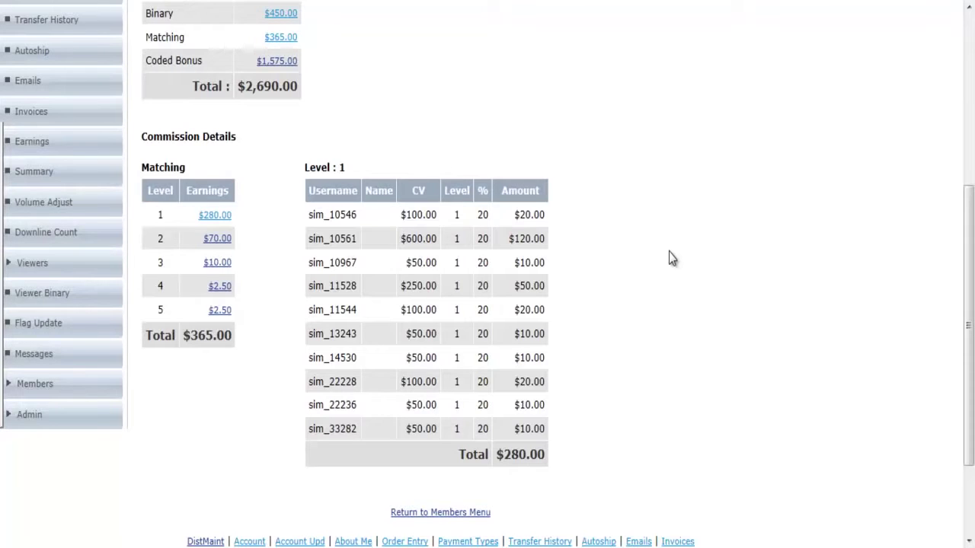
{"action": "scroll", "coordinate": [669, 252], "scroll_direction": "up", "scroll_amount": 5}
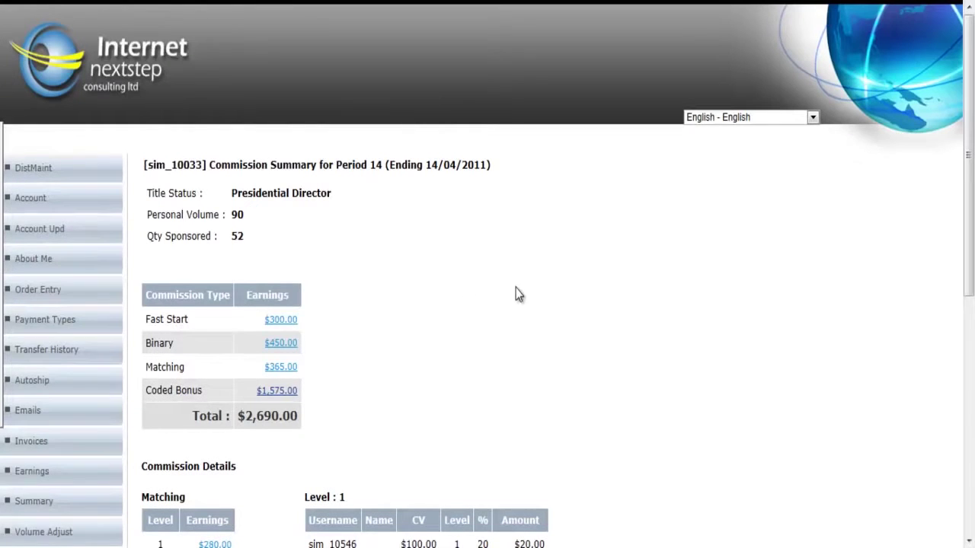
{"action": "scroll", "coordinate": [594, 307], "scroll_direction": "down", "scroll_amount": 3}
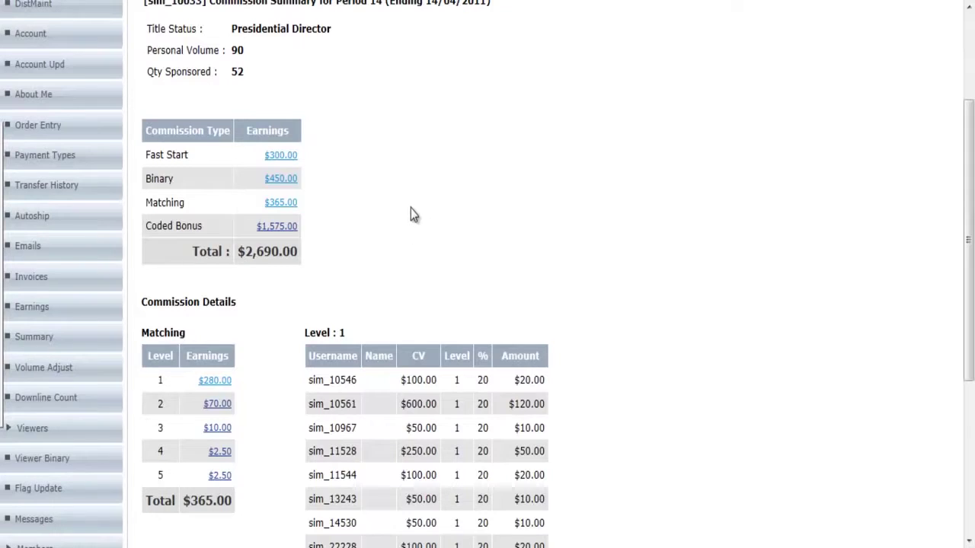
{"action": "scroll", "coordinate": [411, 209], "scroll_direction": "up", "scroll_amount": 3}
{"action": "scroll", "coordinate": [411, 209], "scroll_direction": "down", "scroll_amount": 4}
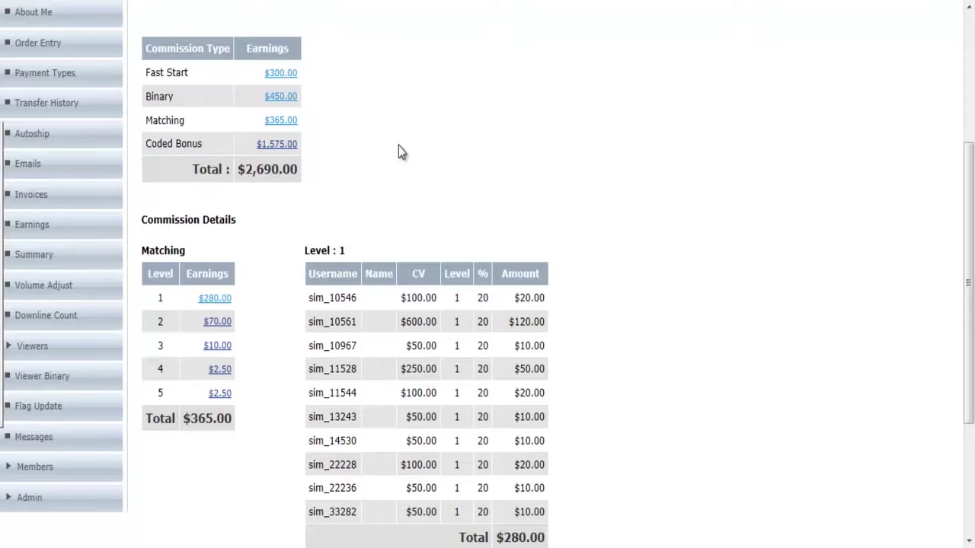
Open the distributor's personal summary and review the personally sponsored distributors, sponsored customers and upline distributors
{"action": "left_click", "coordinate": [43, 259]}
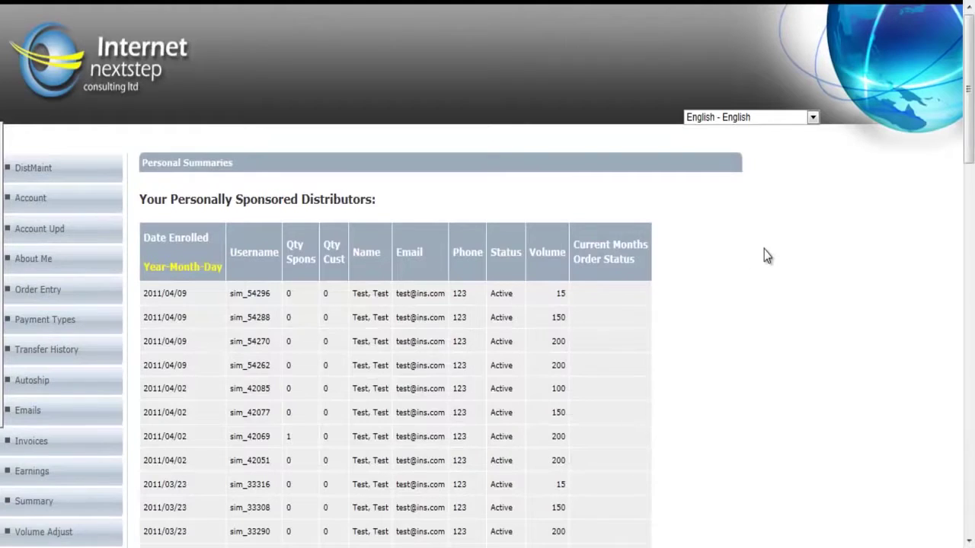
{"action": "scroll", "coordinate": [764, 249], "scroll_direction": "down", "scroll_amount": 15}
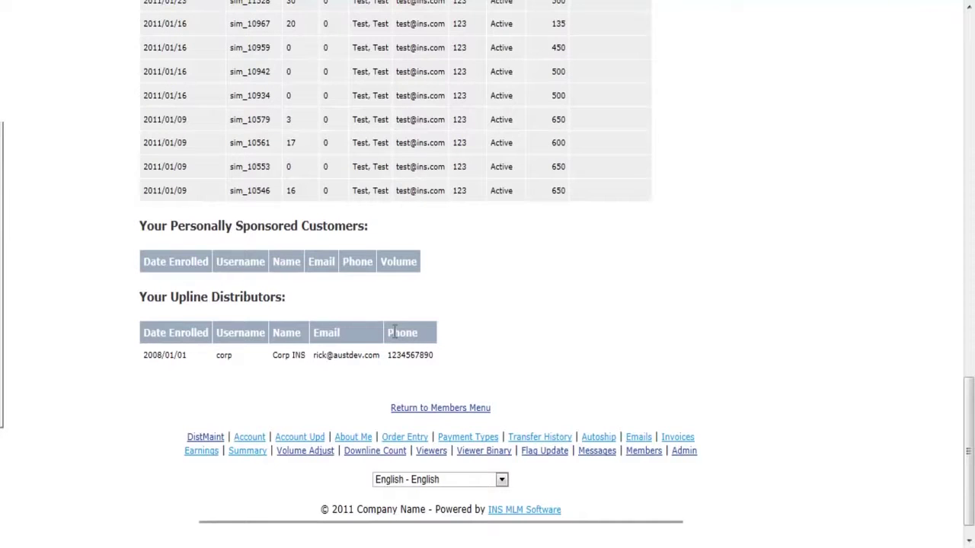
{"action": "scroll", "coordinate": [561, 304], "scroll_direction": "up", "scroll_amount": 15}
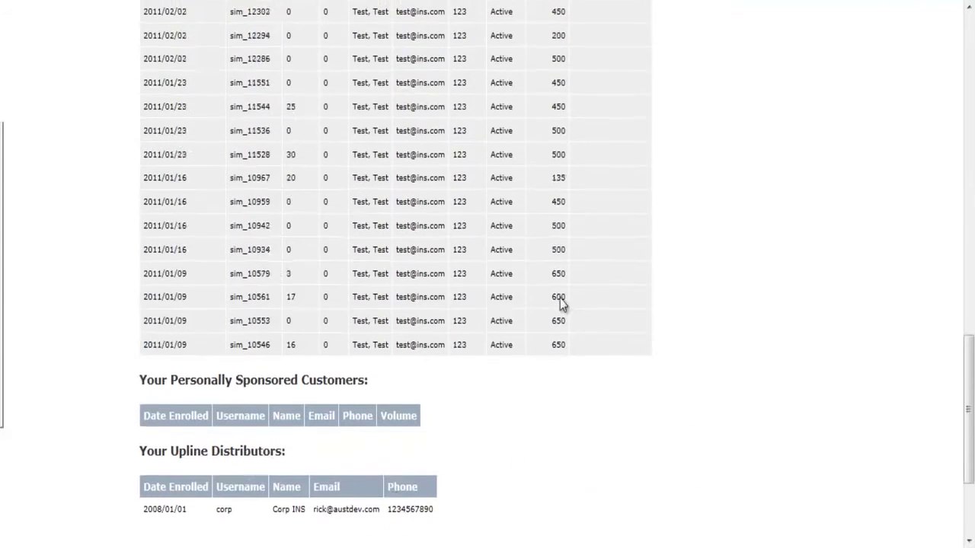
{"action": "scroll", "coordinate": [526, 301], "scroll_direction": "down", "scroll_amount": 15}
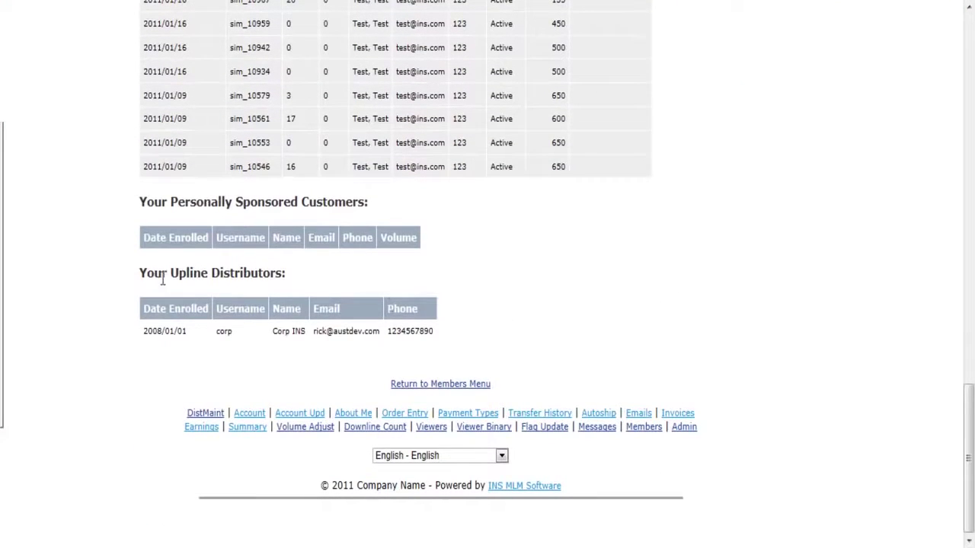
Review the upline distributor's entry and contact e-mail at the end of the personal summary
{"action": "left_click_drag", "start_coordinate": [141, 273], "coordinate": [297, 273]}
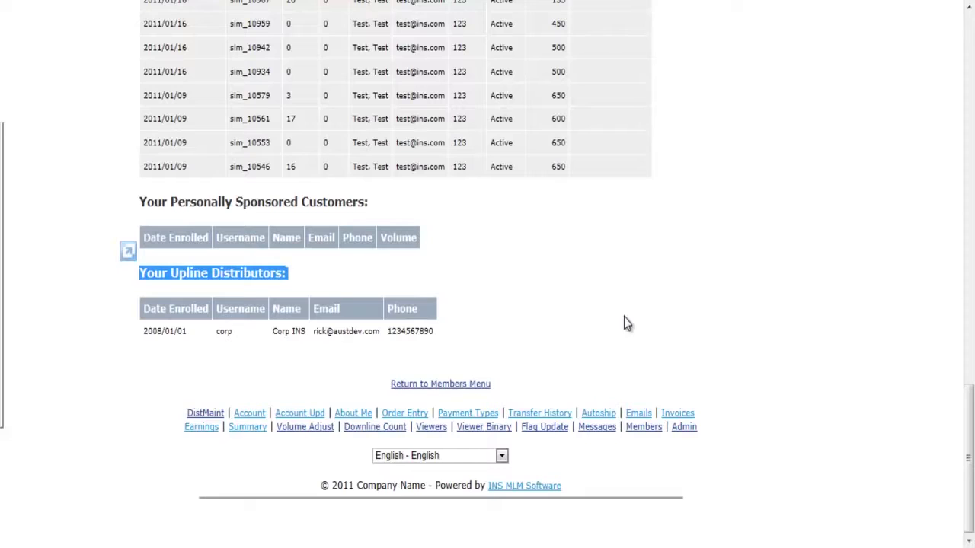
{"action": "left_click_drag", "start_coordinate": [312, 333], "coordinate": [380, 333]}
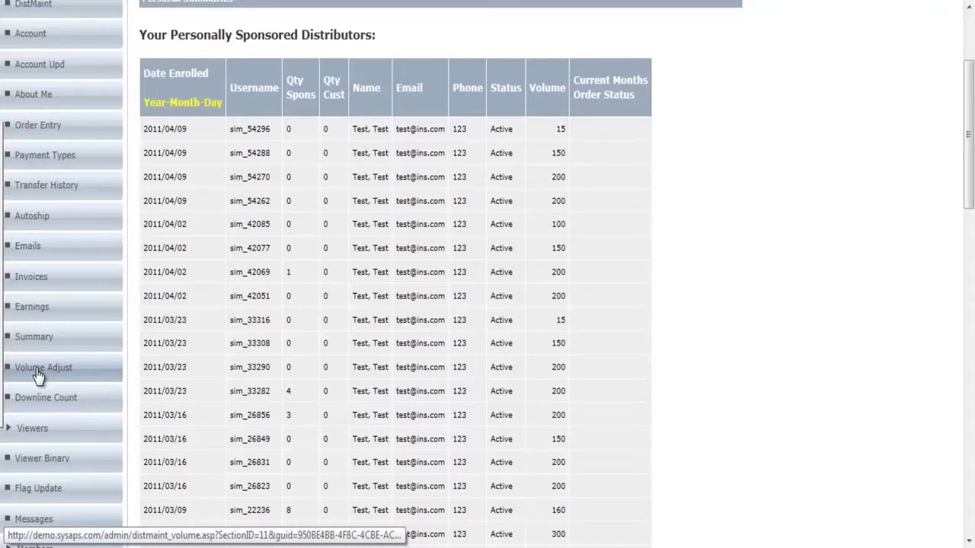
Open the distributor's downline count and examine the number of business centers across all levels
{"action": "scroll", "coordinate": [54, 370], "scroll_direction": "down", "scroll_amount": 2}
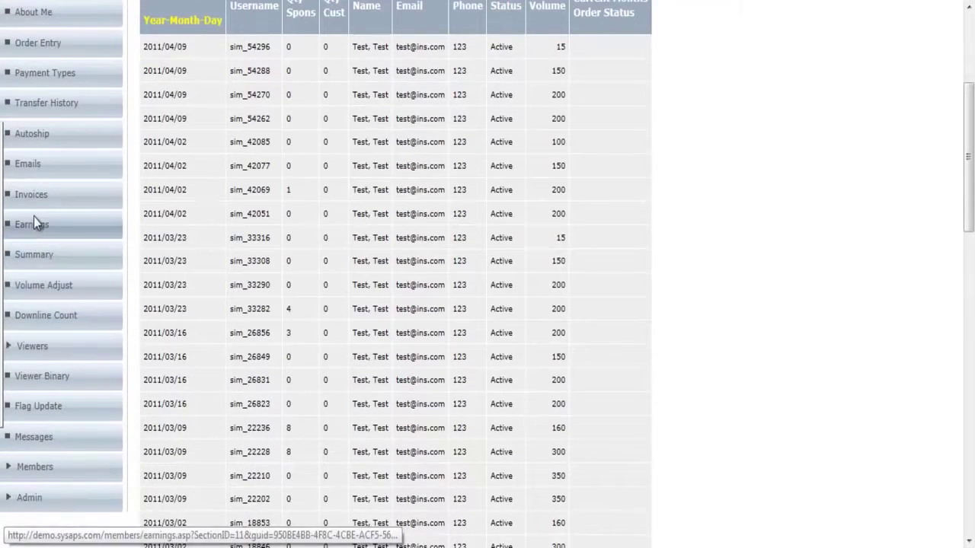
{"action": "left_click", "coordinate": [42, 323]}
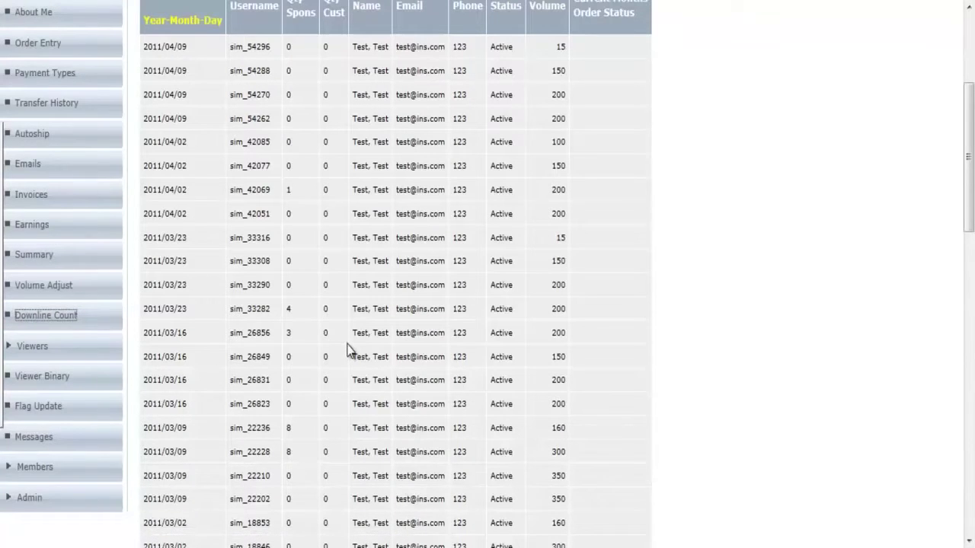
{"action": "scroll", "coordinate": [730, 328], "scroll_direction": "down", "scroll_amount": 2}
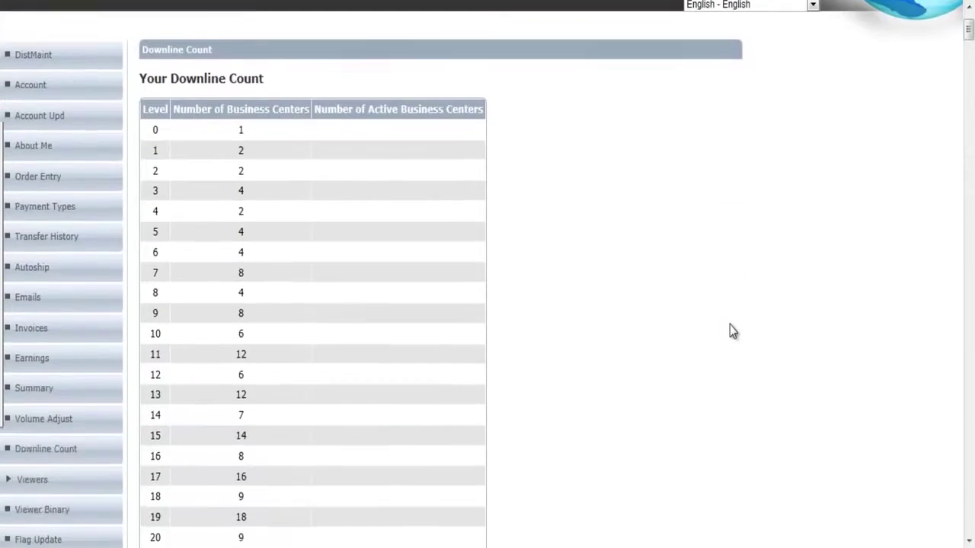
{"action": "scroll", "coordinate": [729, 325], "scroll_direction": "up", "scroll_amount": 2}
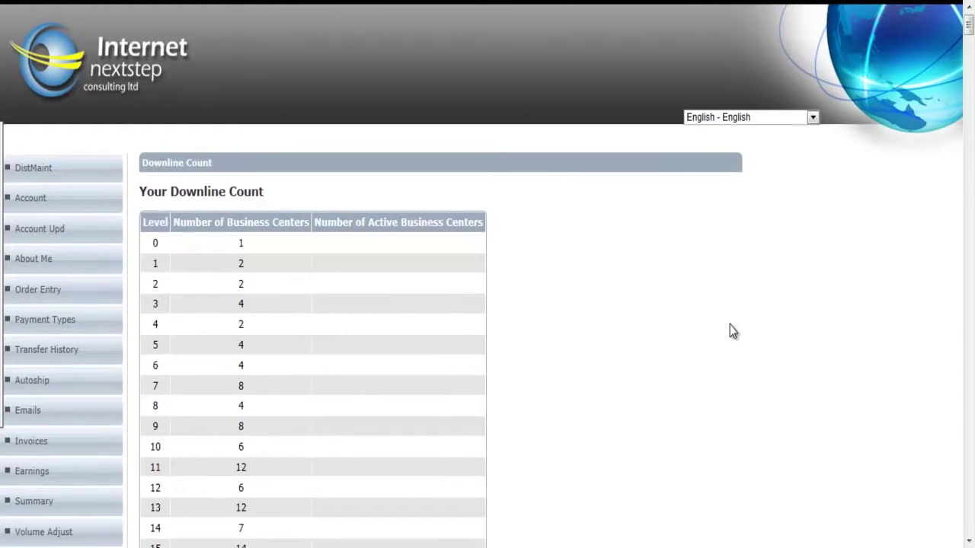
{"action": "scroll", "coordinate": [729, 324], "scroll_direction": "down", "scroll_amount": 20}
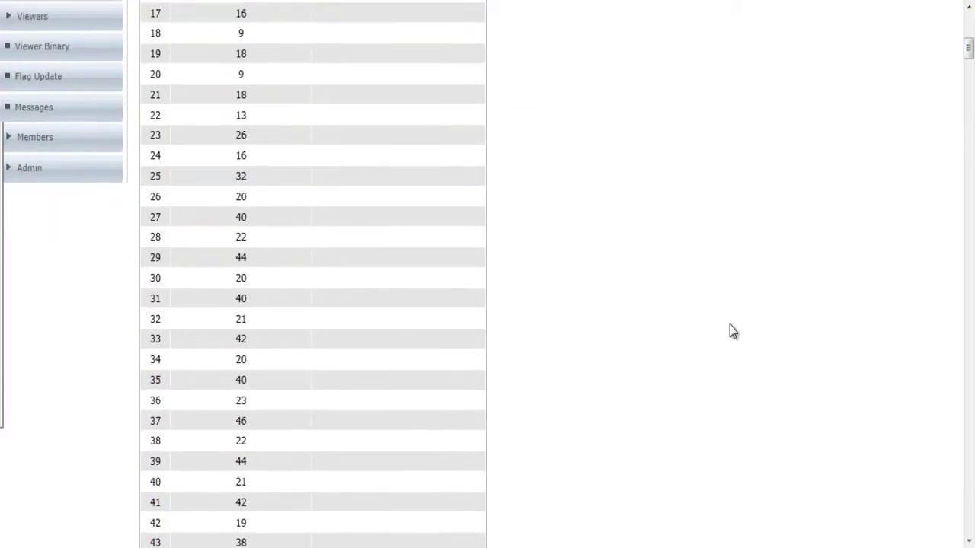
{"action": "scroll", "coordinate": [730, 328], "scroll_direction": "down", "scroll_amount": 20}
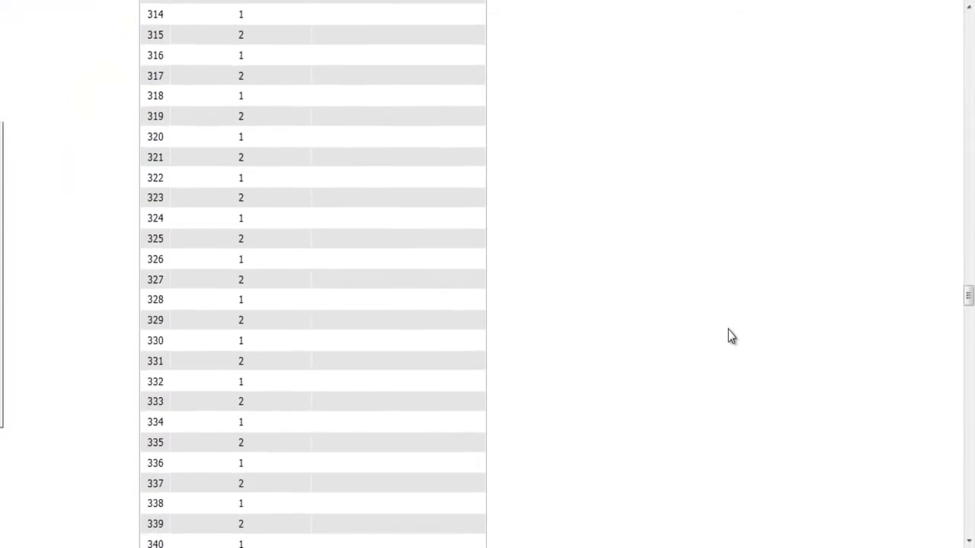
{"action": "scroll", "coordinate": [750, 318], "scroll_direction": "up", "scroll_amount": 20}
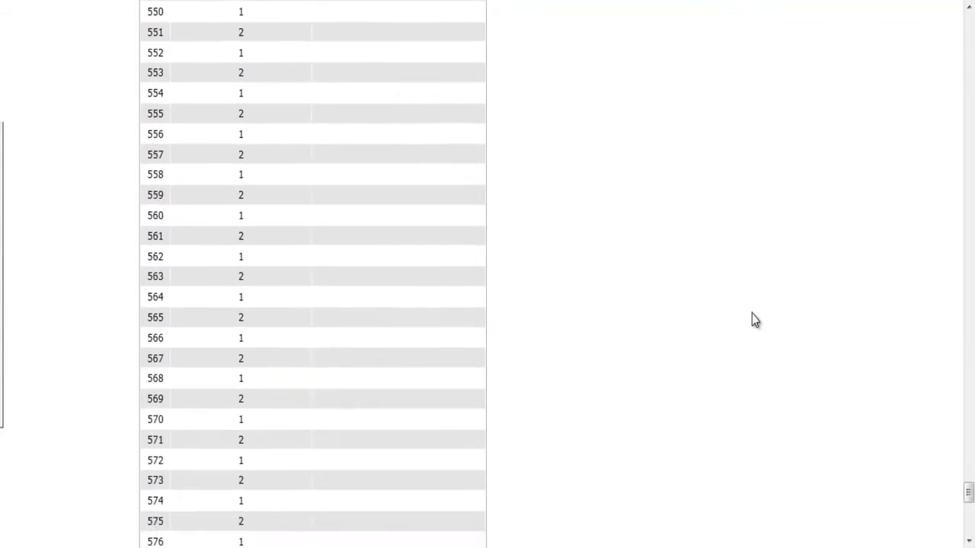
{"action": "scroll", "coordinate": [739, 297], "scroll_direction": "up", "scroll_amount": 20}
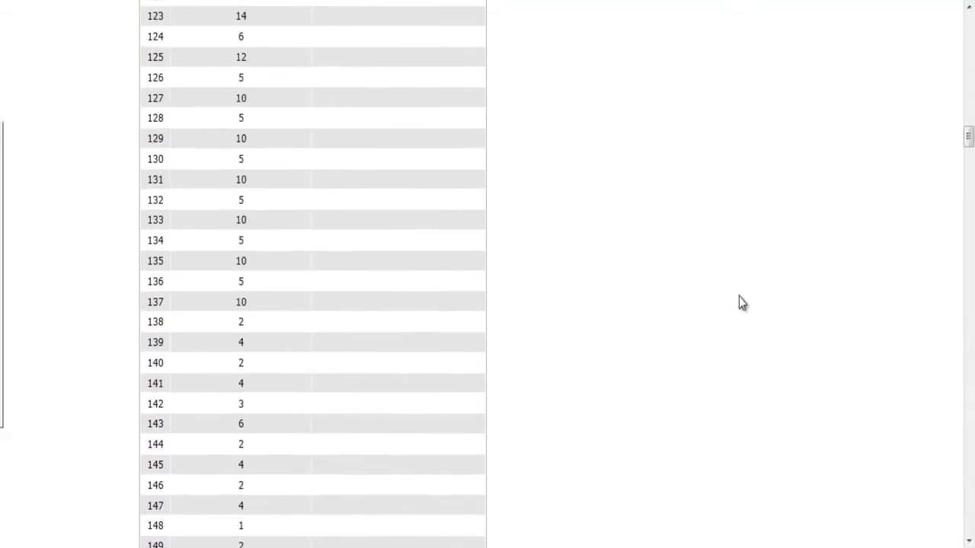
{"action": "scroll", "coordinate": [734, 297], "scroll_direction": "down", "scroll_amount": 3}
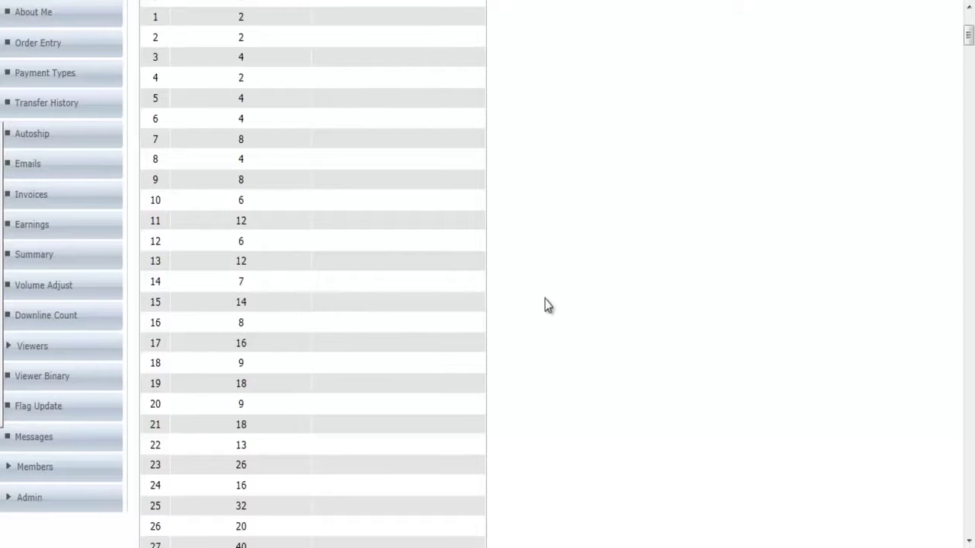
Open the Sponsor Viewer for the distributor and look over the sponsorship tree with its rank legend
{"action": "left_click", "coordinate": [11, 349]}
{"action": "scroll", "coordinate": [384, 282], "scroll_direction": "down", "scroll_amount": 2}
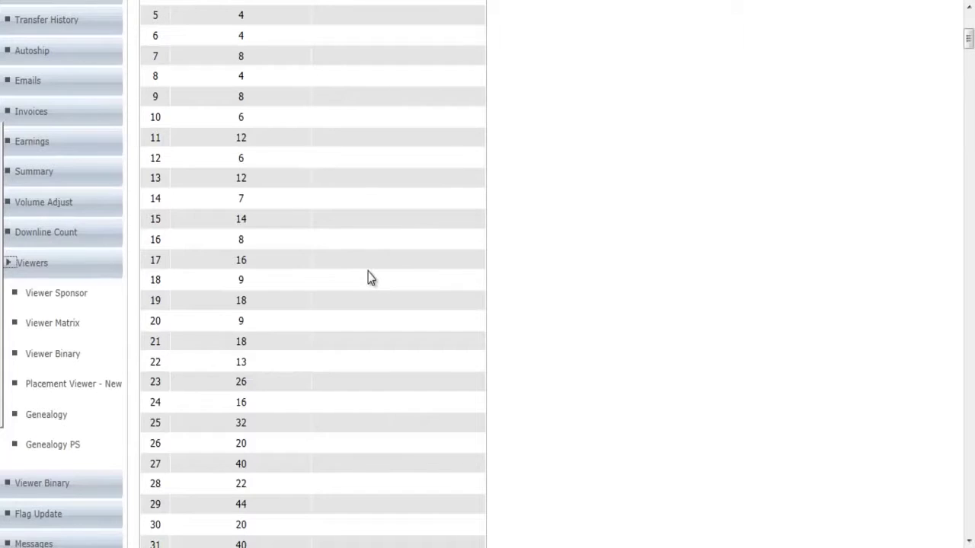
{"action": "left_click", "coordinate": [68, 300]}
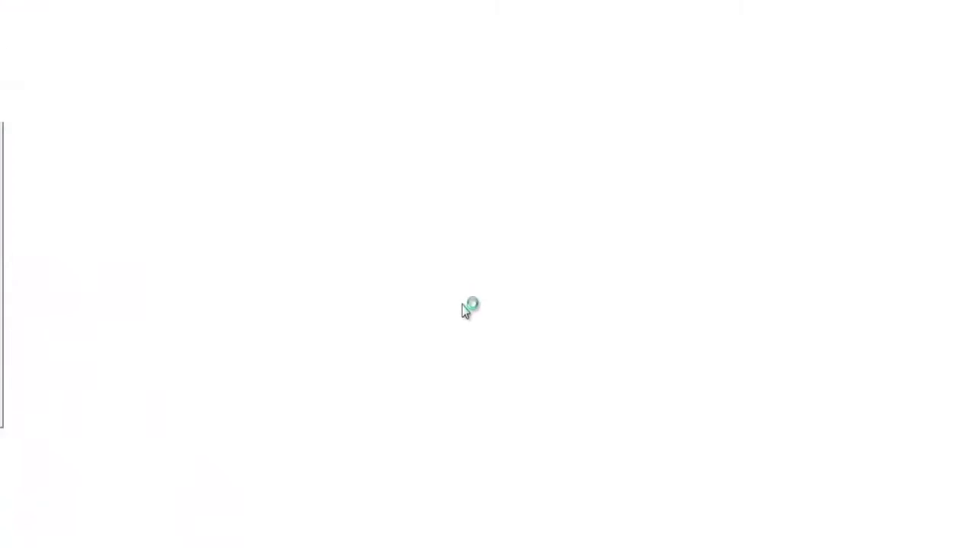
{"action": "scroll", "coordinate": [507, 305], "scroll_direction": "down", "scroll_amount": 3}
{"action": "scroll", "coordinate": [509, 305], "scroll_direction": "up", "scroll_amount": 3}
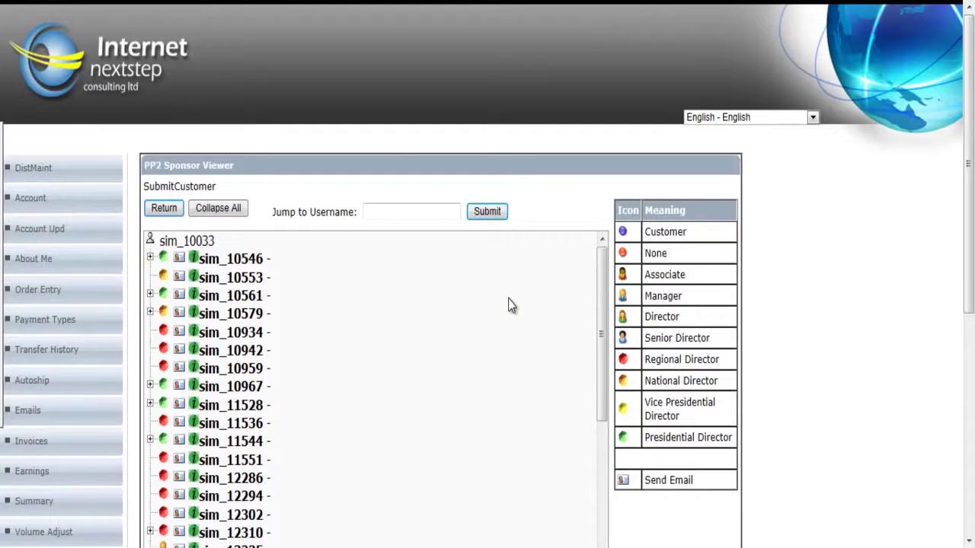
Expand sim_10546, its member sim_11932, sim_11528 and one member beneath it to inspect their sponsored distributors
{"action": "left_click", "coordinate": [150, 257]}
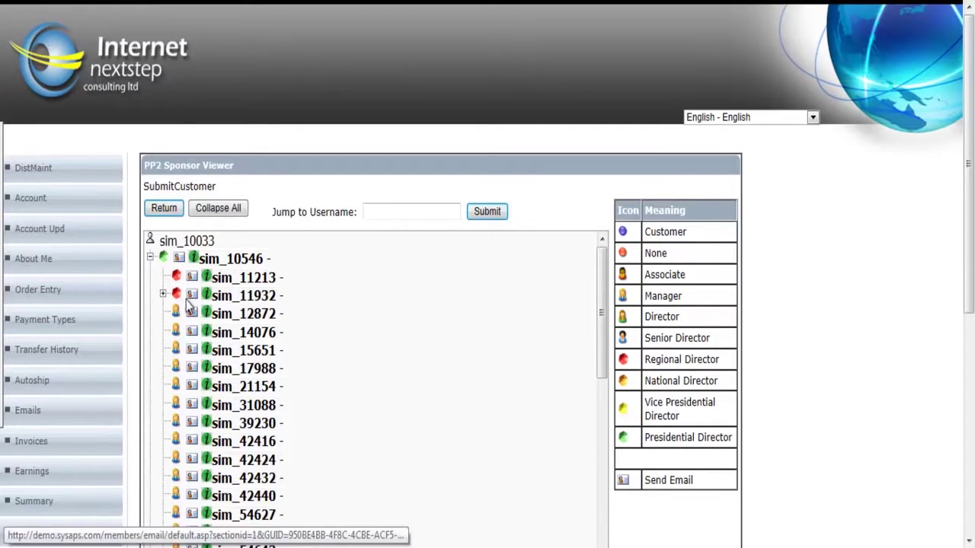
{"action": "left_click", "coordinate": [163, 293]}
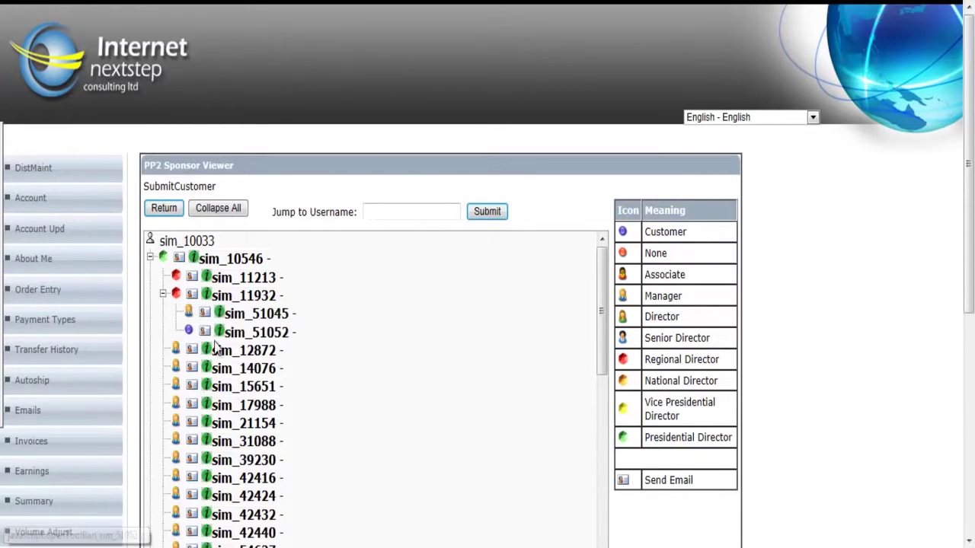
{"action": "scroll", "coordinate": [228, 366], "scroll_direction": "down", "scroll_amount": 5}
{"action": "left_click", "coordinate": [150, 301]}
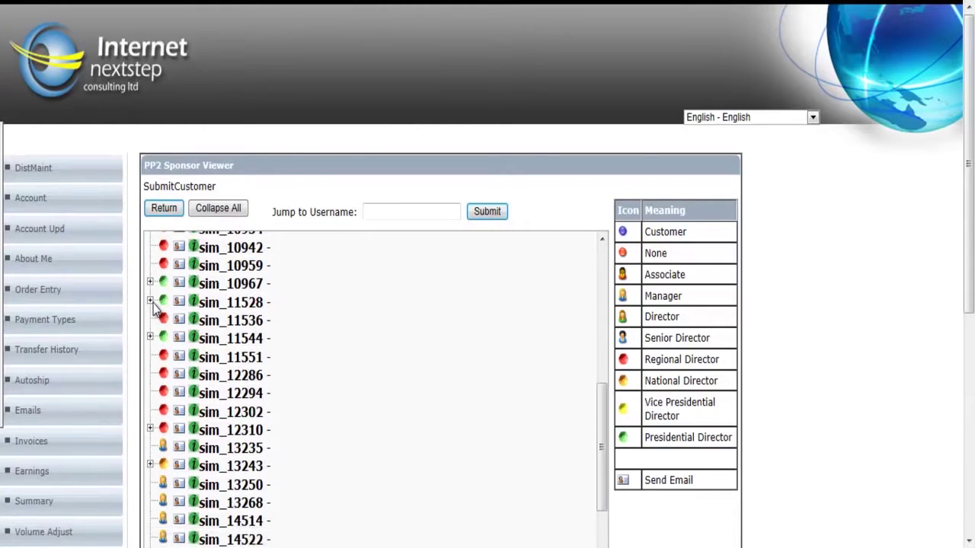
{"action": "scroll", "coordinate": [335, 347], "scroll_direction": "down", "scroll_amount": 1}
{"action": "scroll", "coordinate": [333, 347], "scroll_direction": "down", "scroll_amount": 5}
{"action": "left_click", "coordinate": [163, 309]}
{"action": "scroll", "coordinate": [389, 328], "scroll_direction": "up", "scroll_amount": 12}
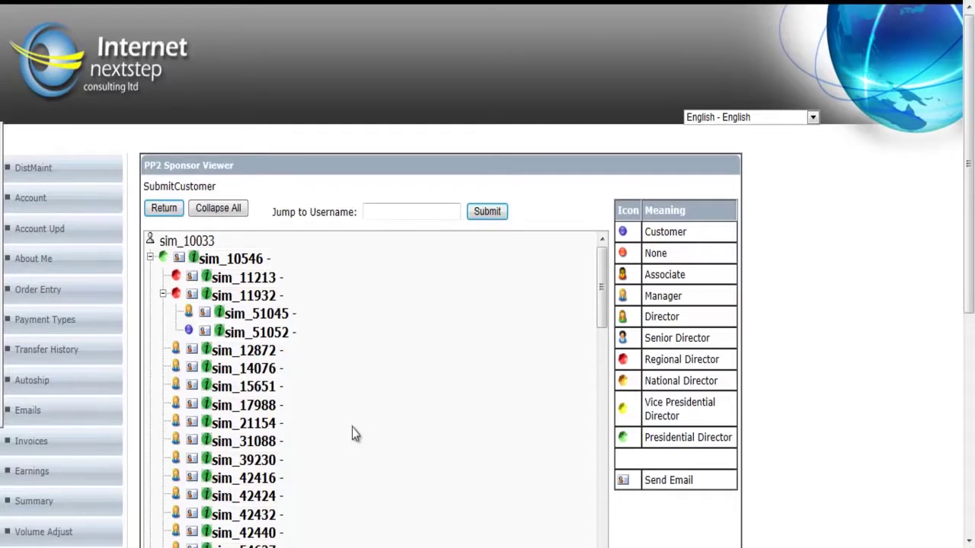
{"action": "scroll", "coordinate": [809, 435], "scroll_direction": "down", "scroll_amount": 3}
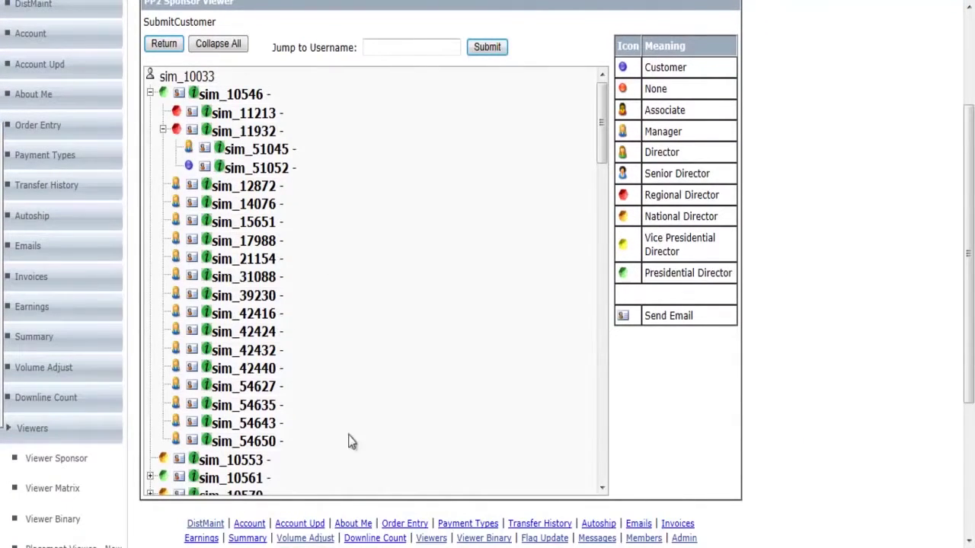
Open the Matrix viewer, return, and open the Binary viewer to examine the distributor's left and right leg placements
{"action": "left_click", "coordinate": [61, 493]}
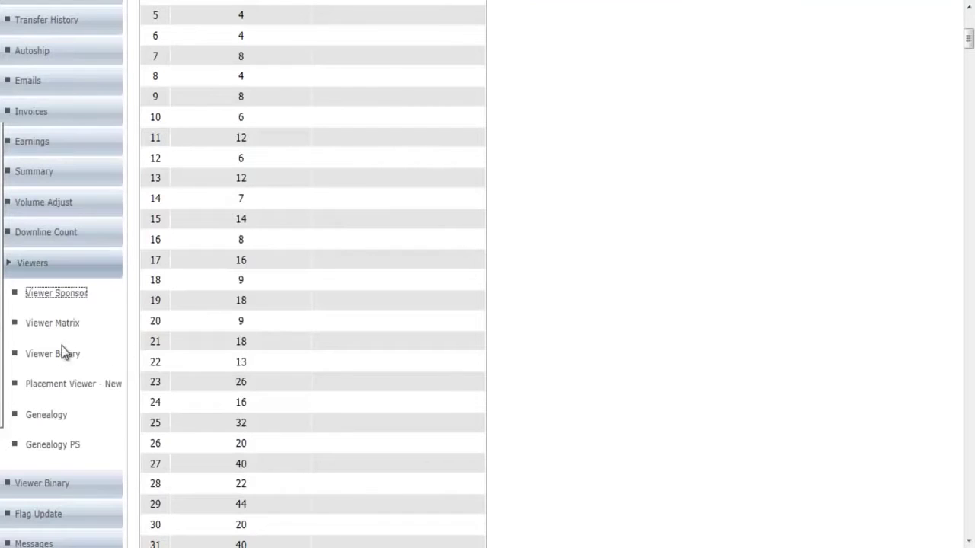
{"action": "left_click", "coordinate": [64, 353]}
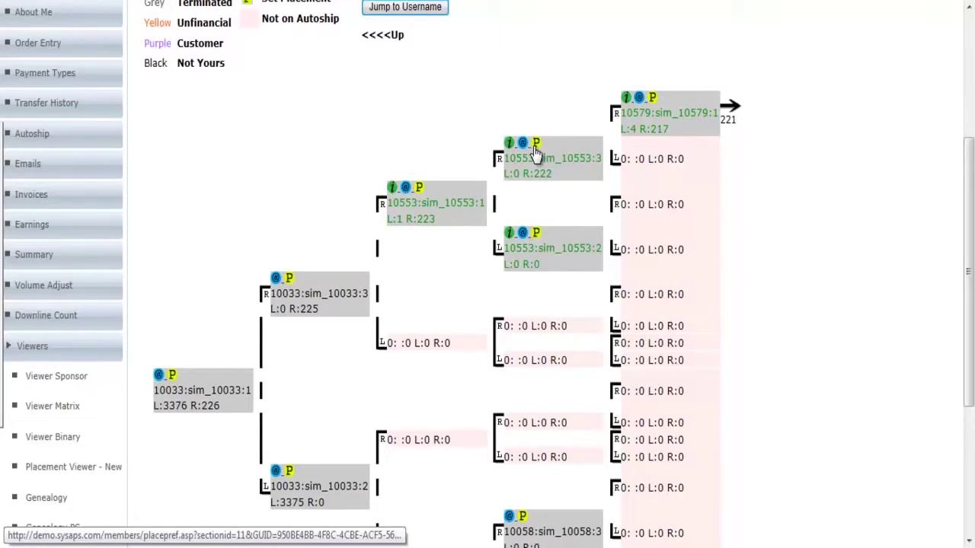
{"action": "scroll", "coordinate": [456, 199], "scroll_direction": "down", "scroll_amount": 4}
{"action": "scroll", "coordinate": [474, 224], "scroll_direction": "up", "scroll_amount": 4}
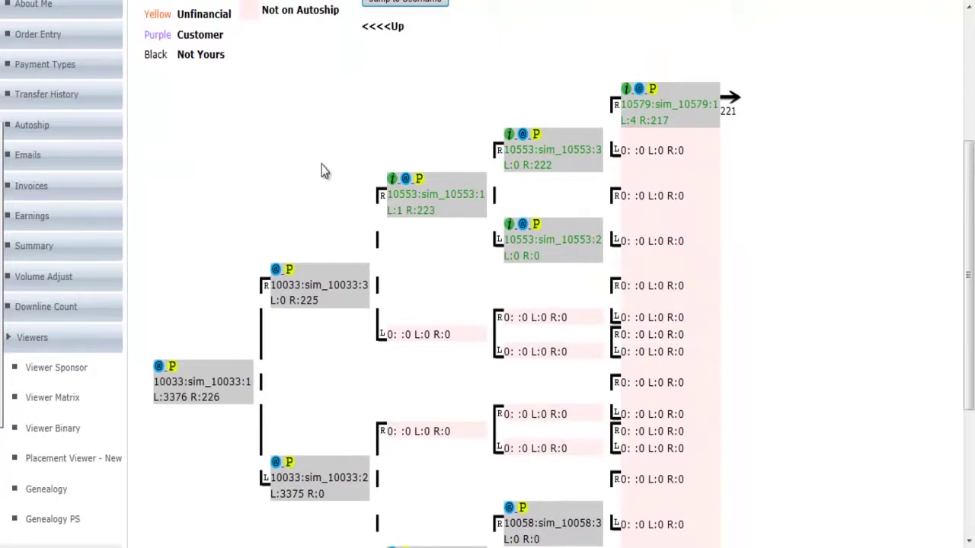
{"action": "scroll", "coordinate": [264, 144], "scroll_direction": "down", "scroll_amount": 1}
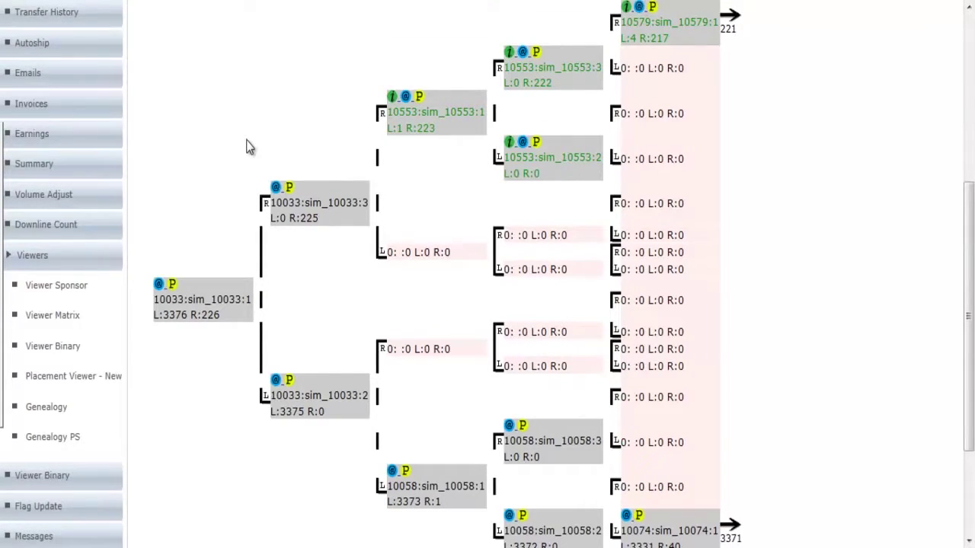
Open the new Placement Viewer and look over the profit centers in the distributor's graphical downline tree
{"action": "left_click", "coordinate": [57, 384]}
{"action": "left_click", "coordinate": [496, 288]}
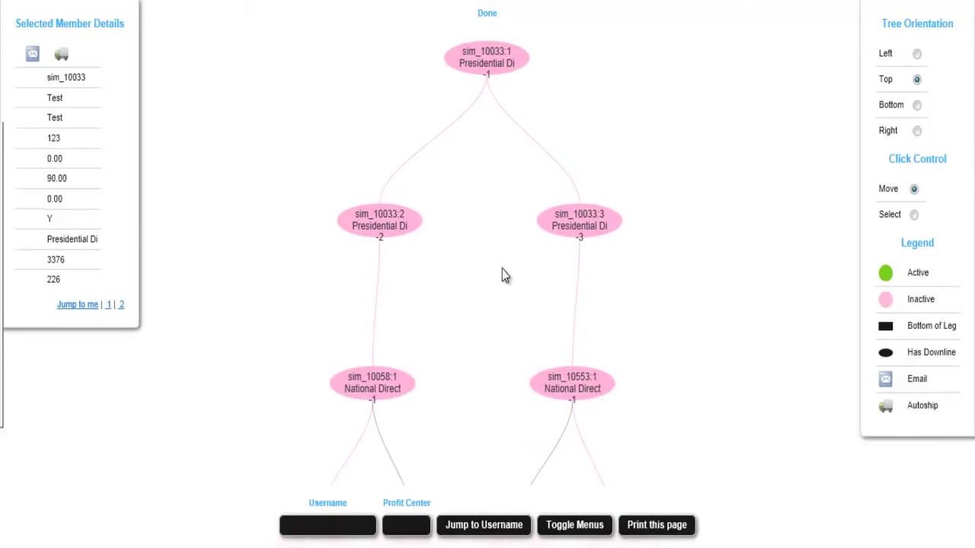
{"action": "mouse_move", "coordinate": [492, 235]}
{"action": "left_mouse_down"}
{"action": "mouse_move", "coordinate": [518, 243]}
{"action": "mouse_move", "coordinate": [533, 268]}
{"action": "mouse_move", "coordinate": [497, 244]}
{"action": "left_mouse_up"}
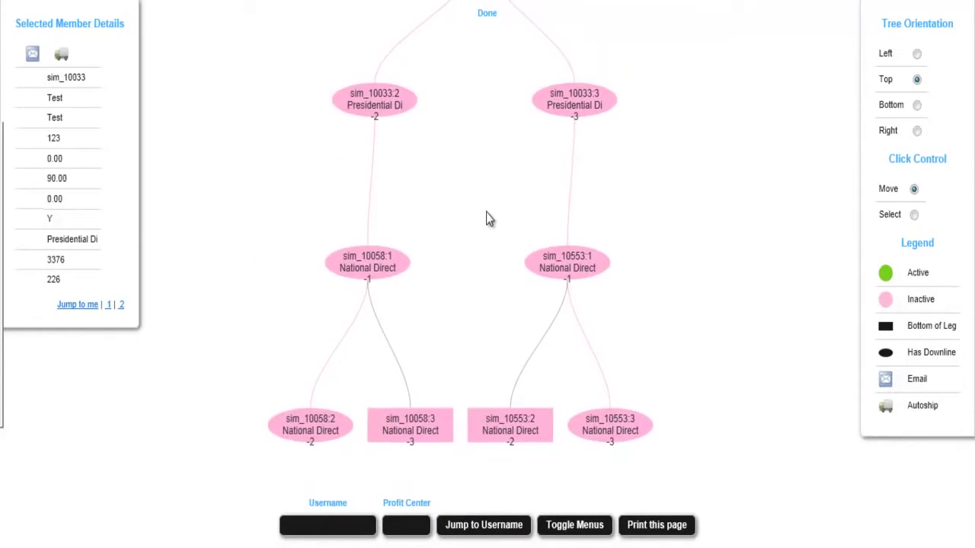
{"action": "left_click_drag", "start_coordinate": [476, 162], "coordinate": [479, 283]}
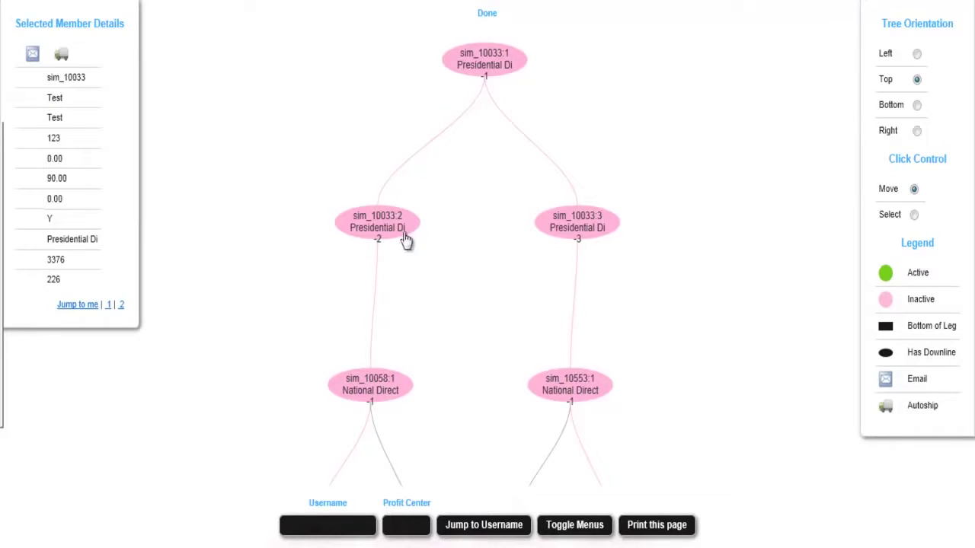
{"action": "mouse_move", "coordinate": [487, 70]}
Switch the placement tree's orientation to Left, Top and Bottom, and set it back to Top
{"action": "left_click", "coordinate": [917, 54]}
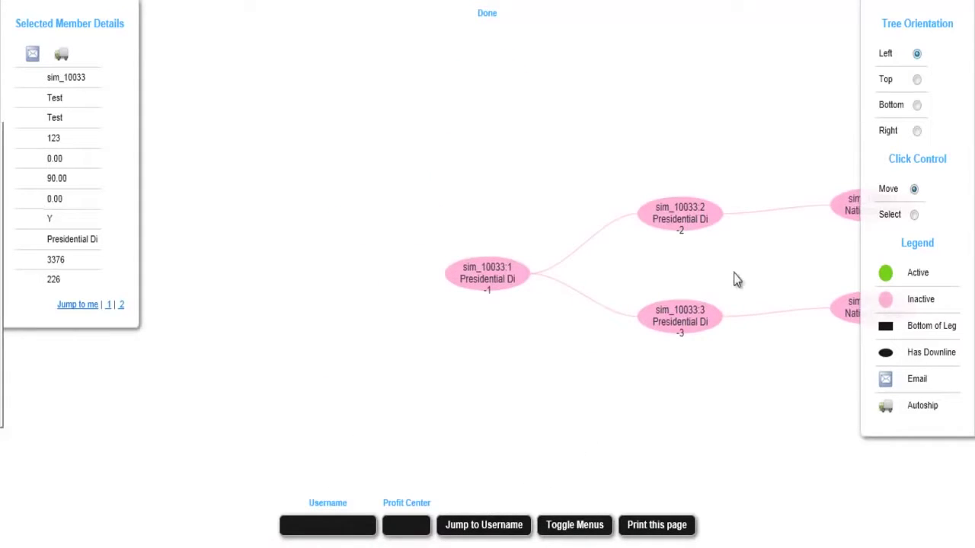
{"action": "double_click", "coordinate": [522, 265]}
{"action": "left_click", "coordinate": [917, 79]}
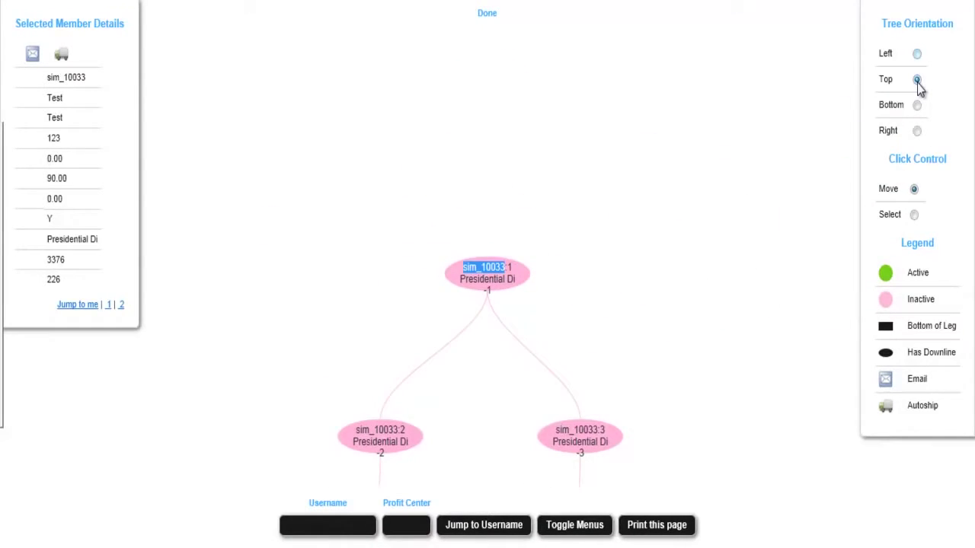
{"action": "left_click", "coordinate": [917, 105]}
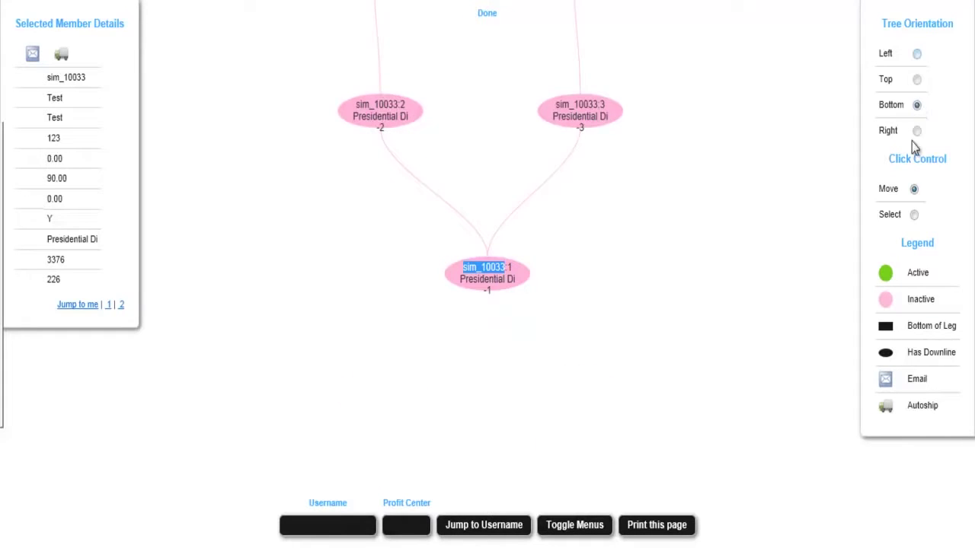
{"action": "left_click", "coordinate": [917, 79]}
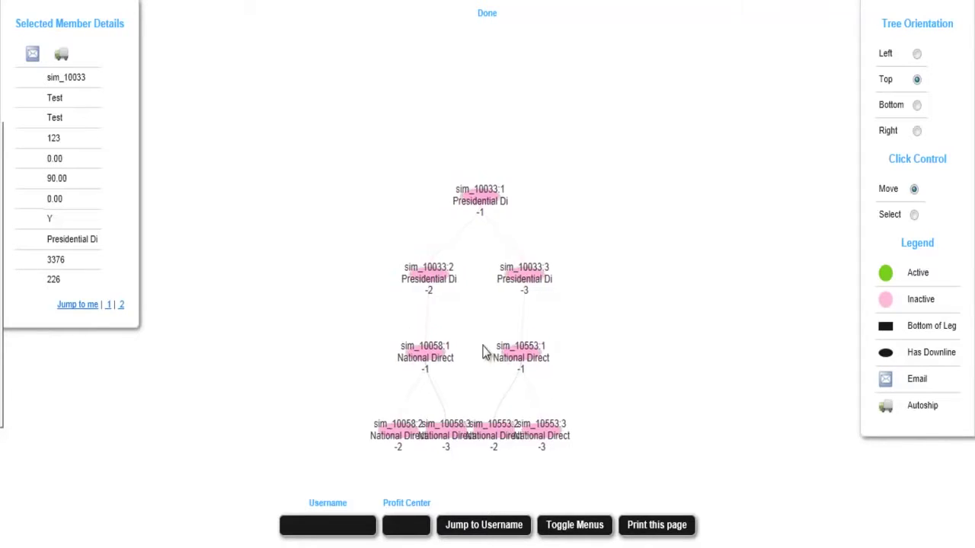
Locate the Username and Profit Center fields for jumping to another member in the placement tree
{"action": "left_click_drag", "start_coordinate": [490, 355], "coordinate": [492, 279]}
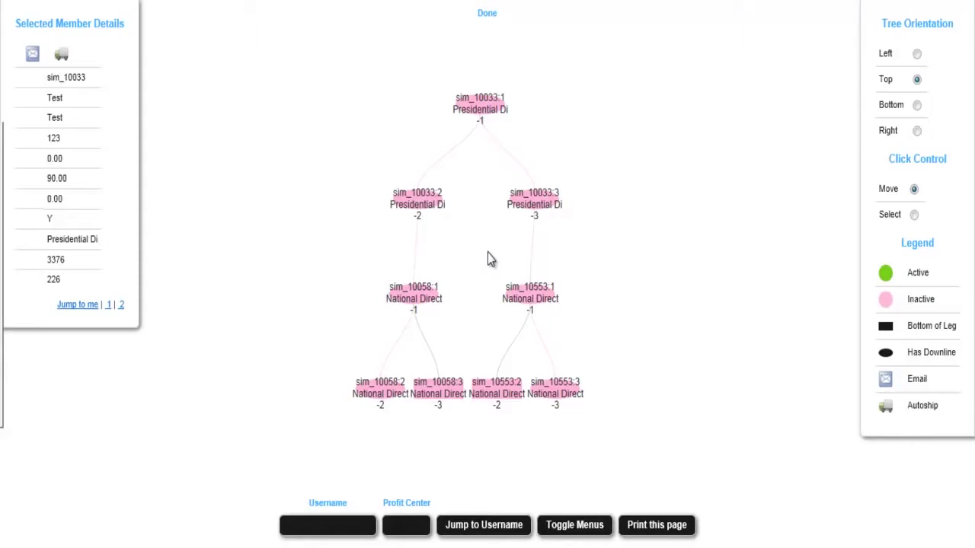
{"action": "left_click", "coordinate": [320, 526]}
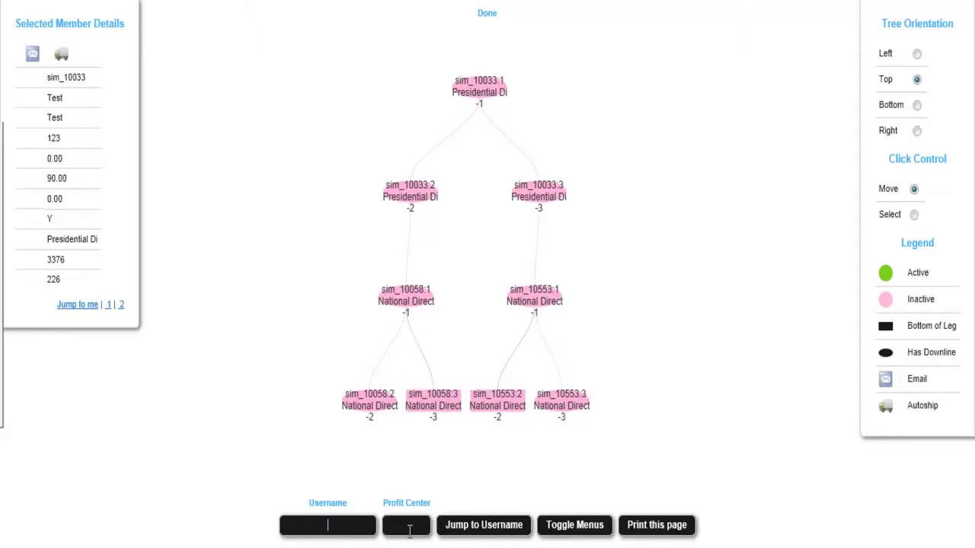
{"action": "left_click", "coordinate": [338, 521]}
{"action": "left_click", "coordinate": [408, 524]}
Select profit center sim_10058:3 in the placement tree and view its member details
{"action": "mouse_move", "coordinate": [436, 408]}
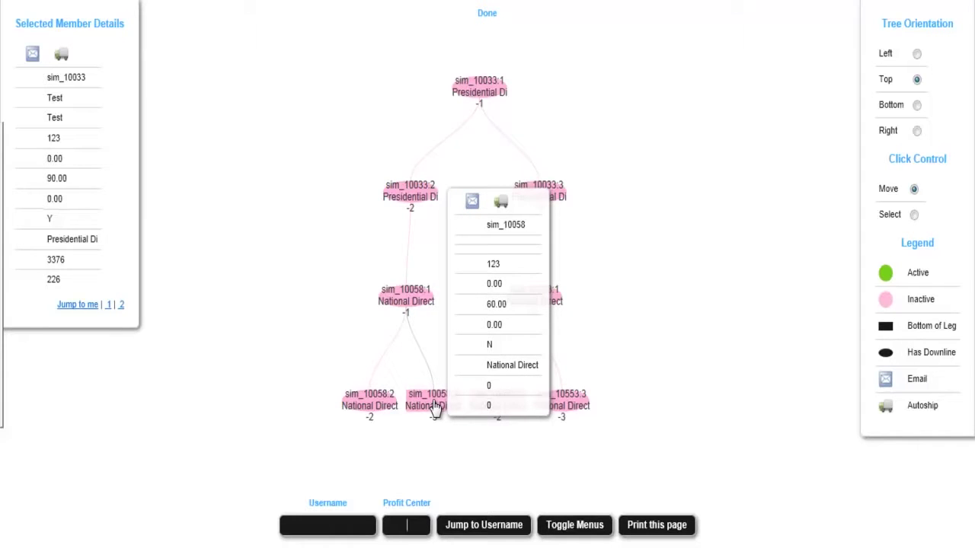
{"action": "left_click", "coordinate": [435, 407]}
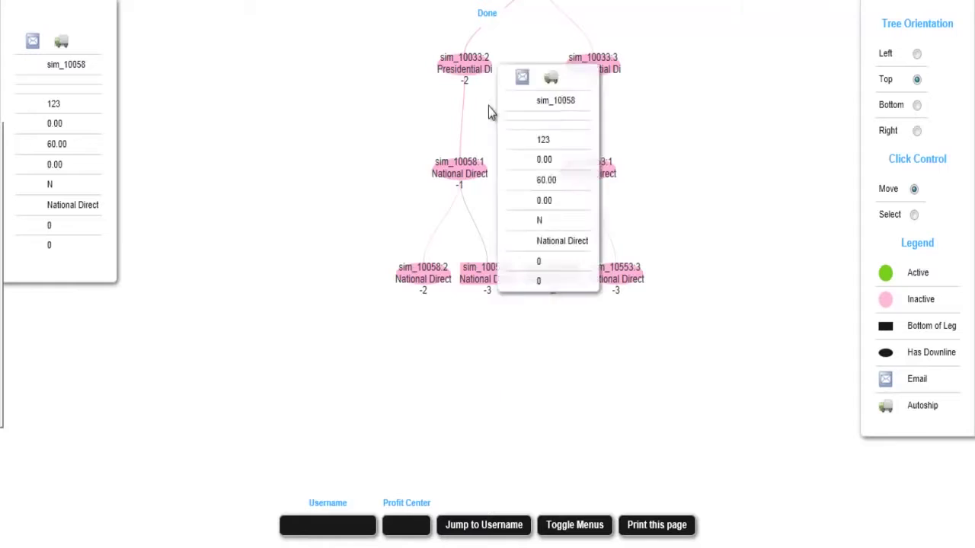
{"action": "scroll", "coordinate": [497, 213], "scroll_direction": "up", "scroll_amount": 1}
{"action": "scroll", "coordinate": [503, 205], "scroll_direction": "down", "scroll_amount": 2}
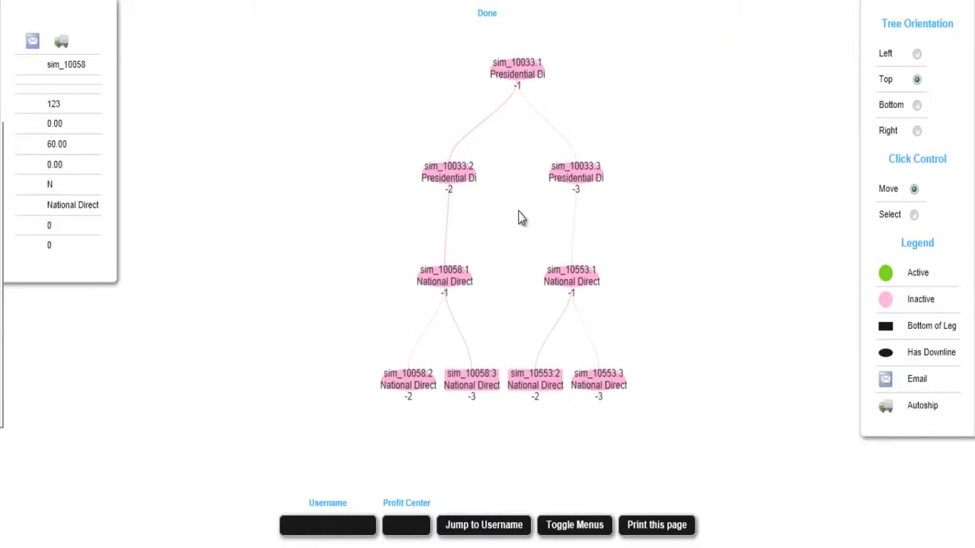
Enlarge the placement tree, view it in Left and Bottom orientation, and return it to Top orientation
{"action": "mouse_move", "coordinate": [516, 100]}
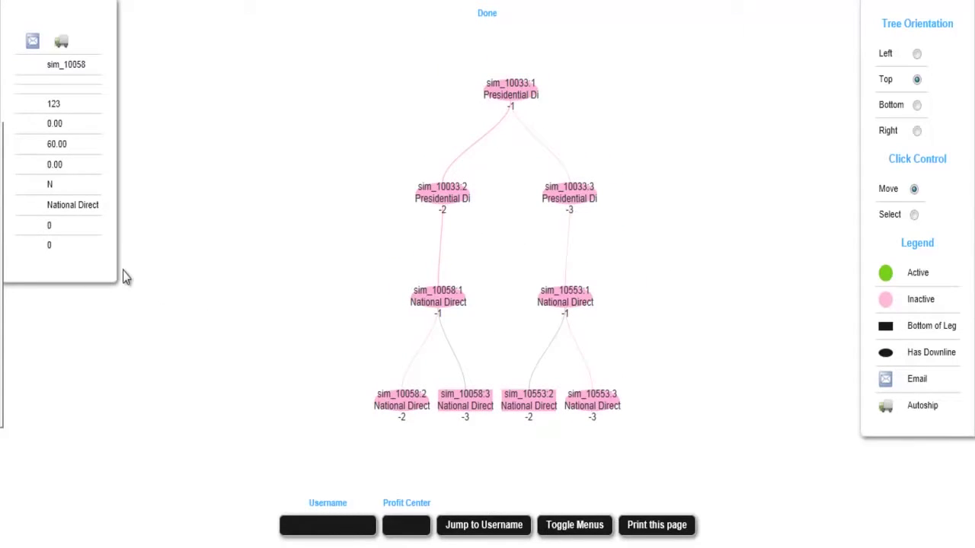
{"action": "mouse_move", "coordinate": [609, 402]}
{"action": "scroll", "coordinate": [488, 259], "scroll_direction": "up", "scroll_amount": 1}
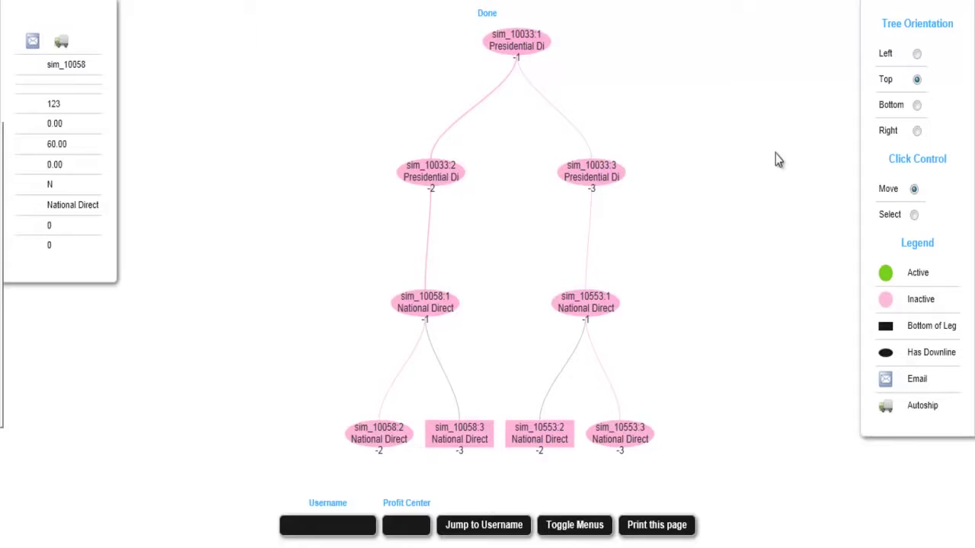
{"action": "left_click", "coordinate": [916, 54]}
{"action": "left_click", "coordinate": [917, 105]}
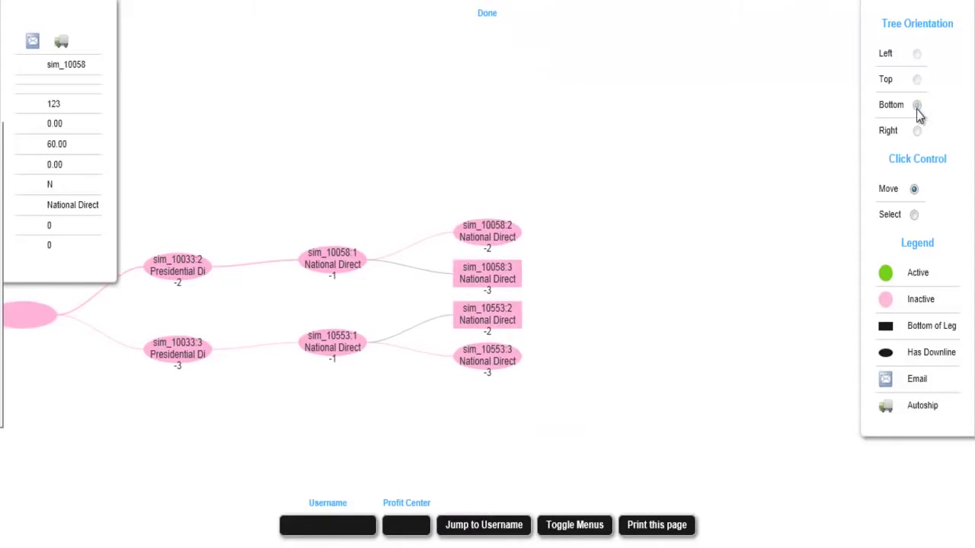
{"action": "left_click", "coordinate": [918, 80]}
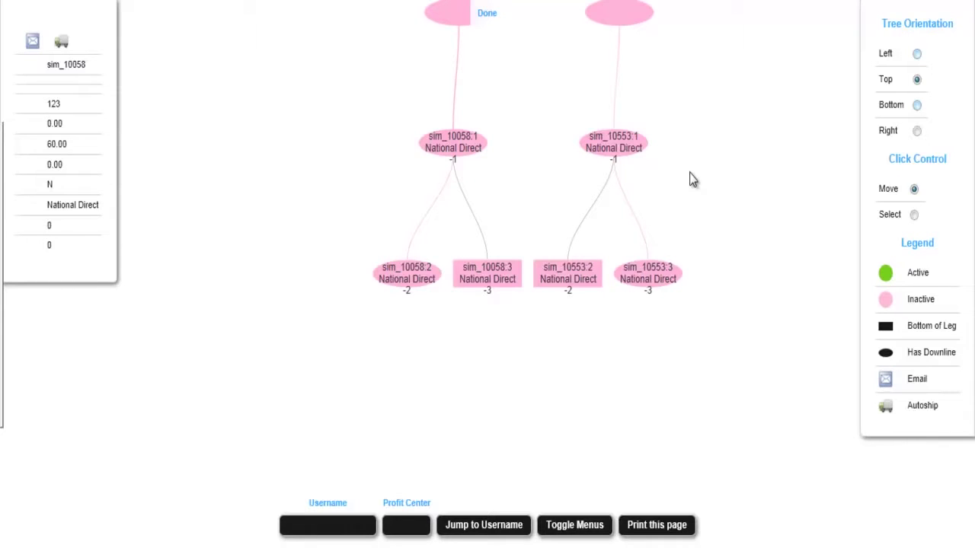
{"action": "left_click_drag", "start_coordinate": [539, 148], "coordinate": [472, 221]}
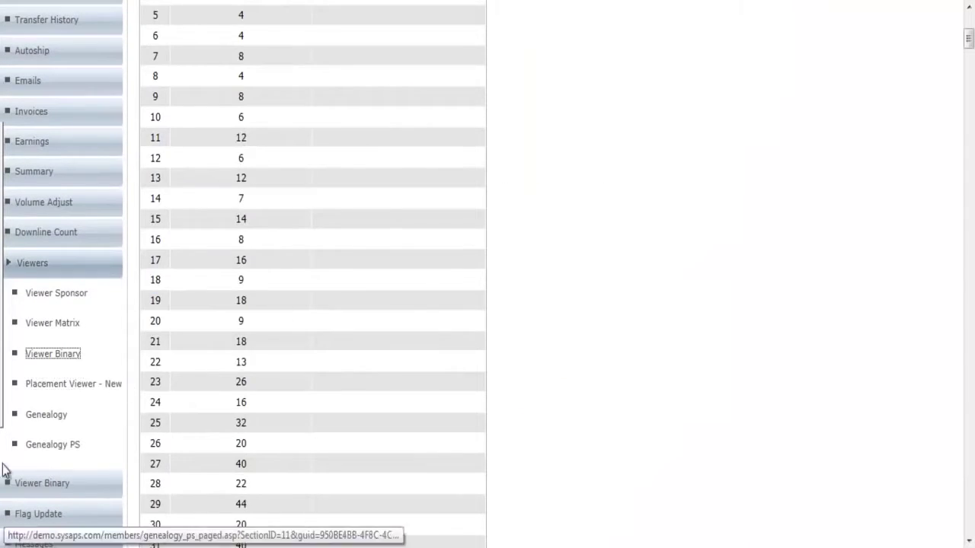
Open the Genealogy report and review the upline sponsorship, the downline distributors table and the distributors per level
{"action": "left_click", "coordinate": [47, 419]}
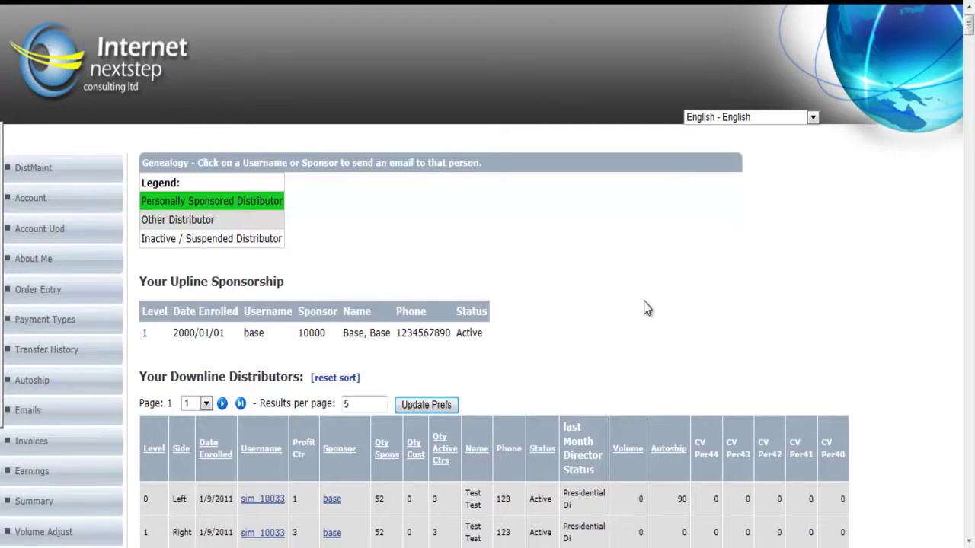
{"action": "scroll", "coordinate": [645, 307], "scroll_direction": "down", "scroll_amount": 3}
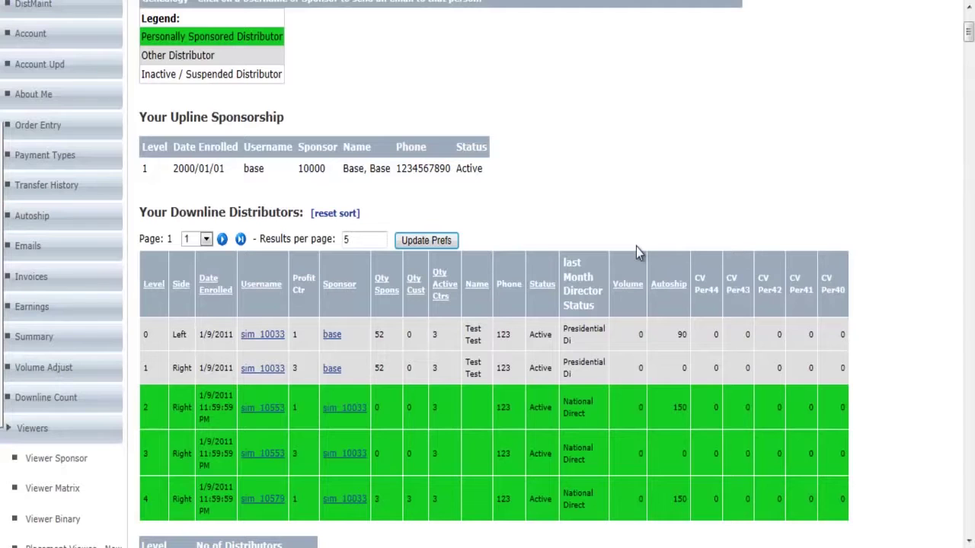
{"action": "scroll", "coordinate": [640, 185], "scroll_direction": "down", "scroll_amount": 3}
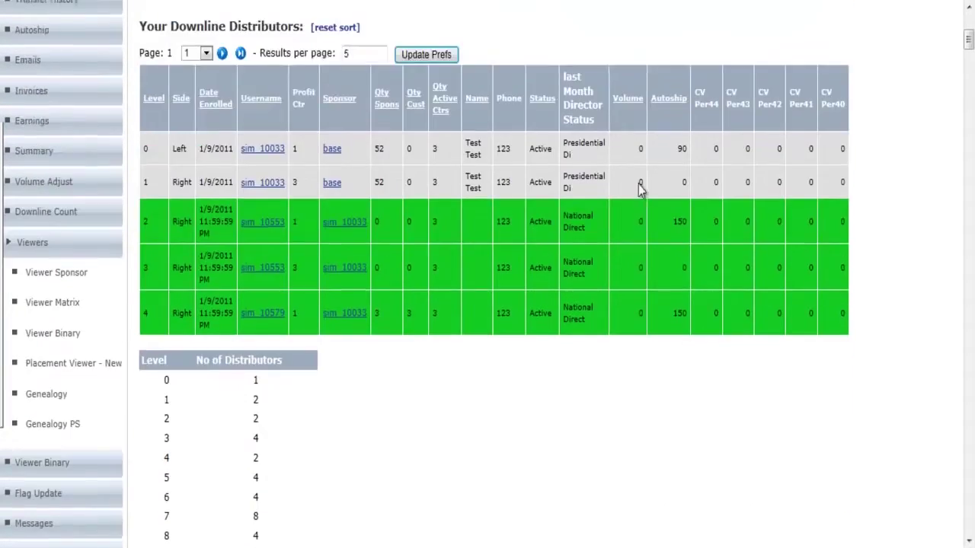
{"action": "scroll", "coordinate": [639, 189], "scroll_direction": "up", "scroll_amount": 2}
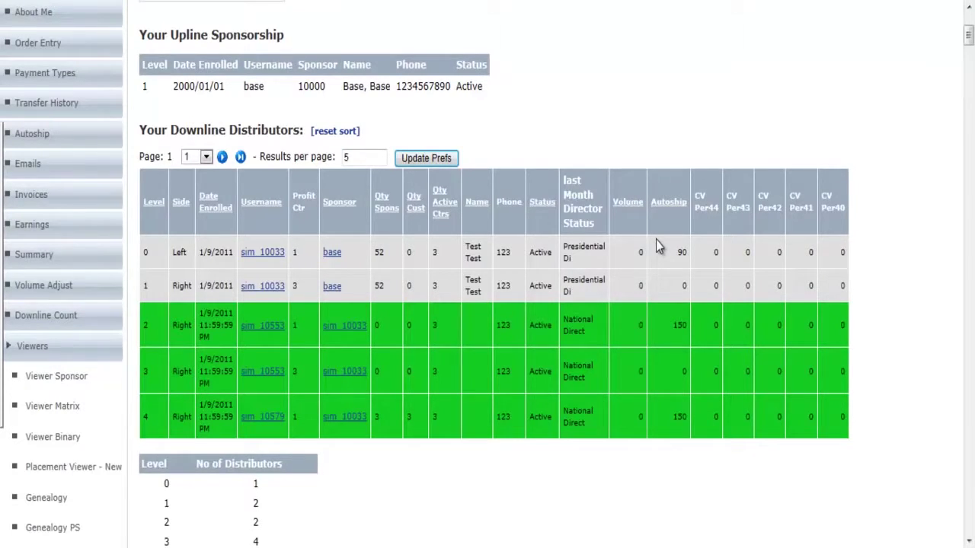
Open the distributor's Flag Update page and review the flag entries and the flag type instructions
{"action": "scroll", "coordinate": [46, 286], "scroll_direction": "down", "scroll_amount": 3}
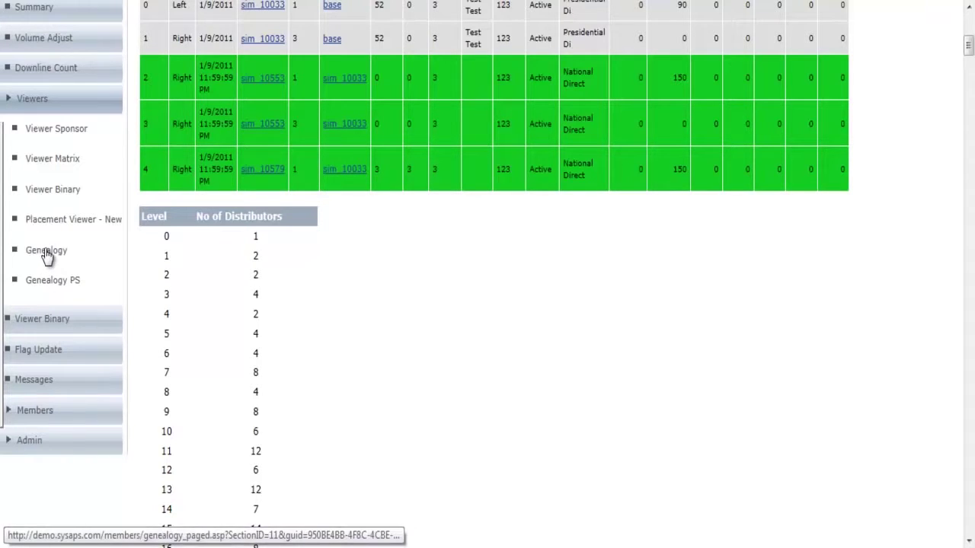
{"action": "left_click", "coordinate": [46, 356]}
{"action": "scroll", "coordinate": [661, 354], "scroll_direction": "down", "scroll_amount": 3}
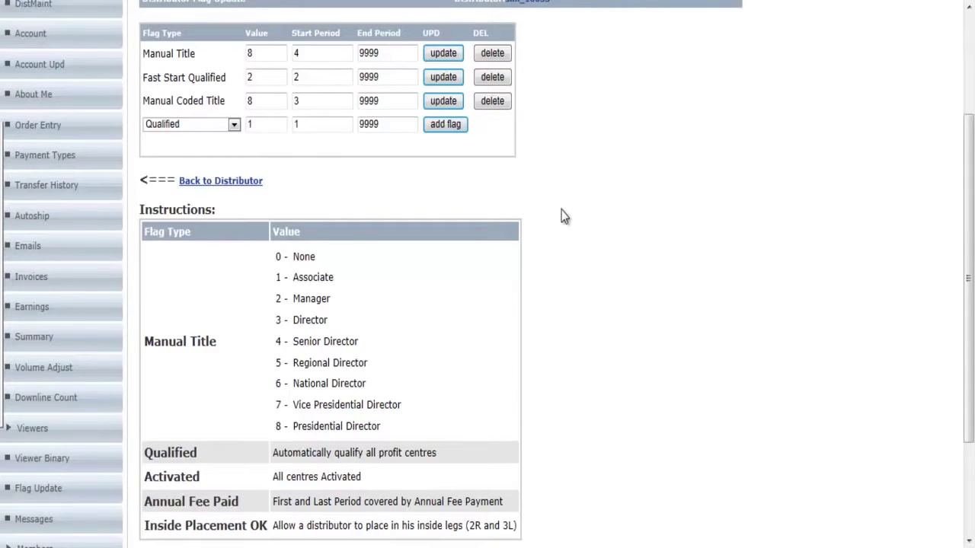
Open the distributor's Messages page and read through the tracking items and their read status
{"action": "scroll", "coordinate": [37, 447], "scroll_direction": "down", "scroll_amount": 2}
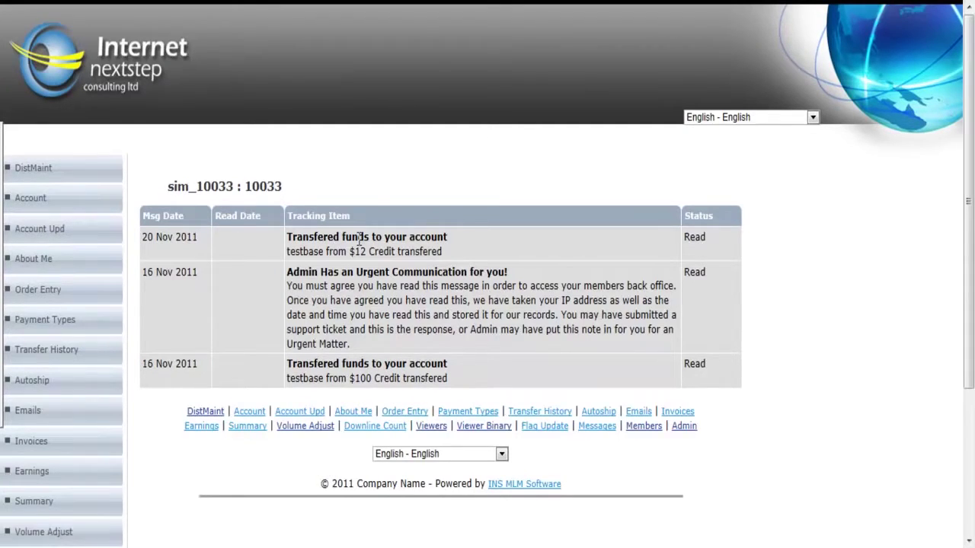
{"action": "scroll", "coordinate": [360, 238], "scroll_direction": "down", "scroll_amount": 1}
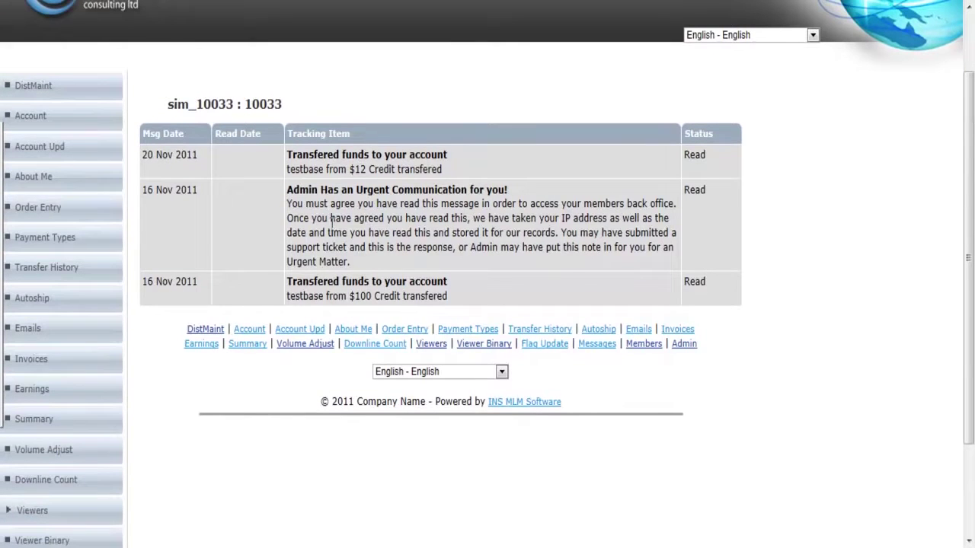
{"action": "scroll", "coordinate": [316, 233], "scroll_direction": "down", "scroll_amount": 1}
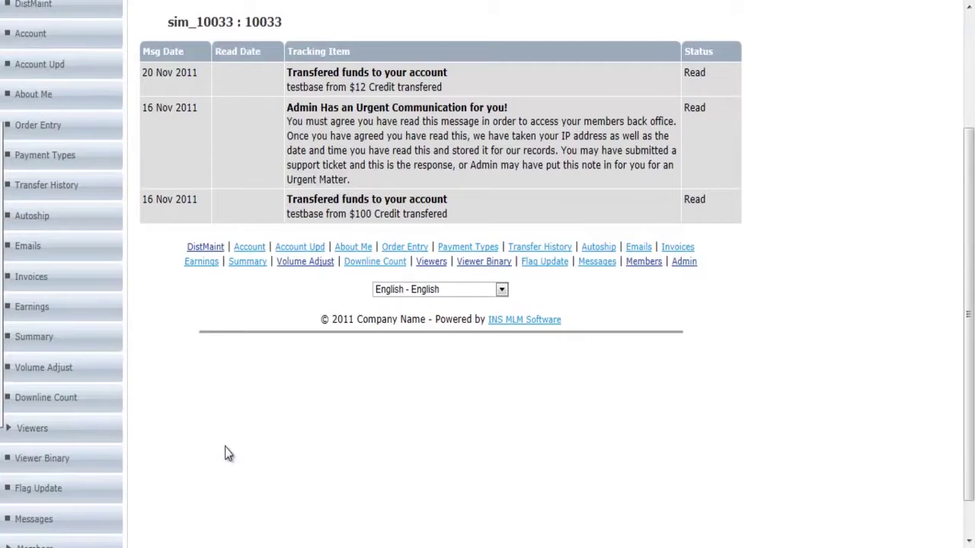
{"action": "scroll", "coordinate": [226, 451], "scroll_direction": "down", "scroll_amount": 1}
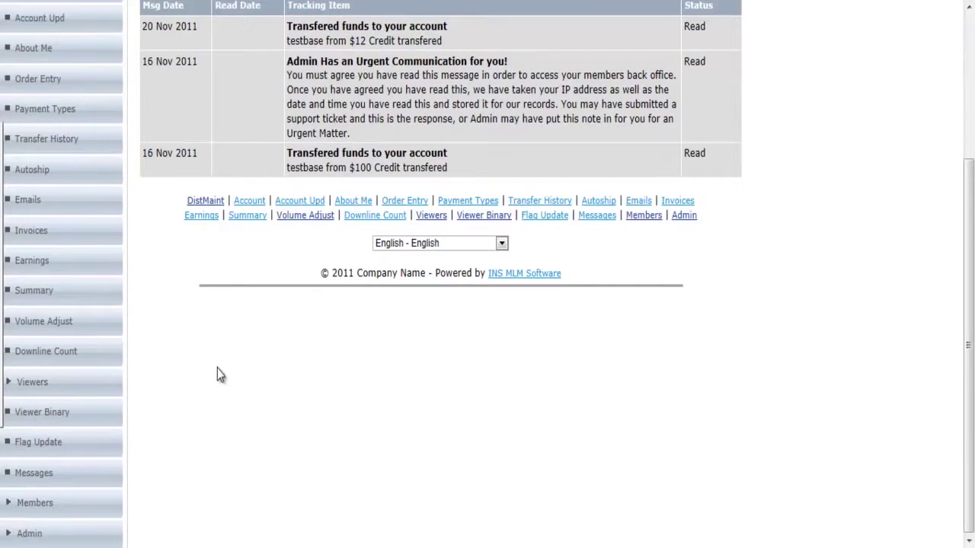
{"action": "scroll", "coordinate": [218, 373], "scroll_direction": "up", "scroll_amount": 5}
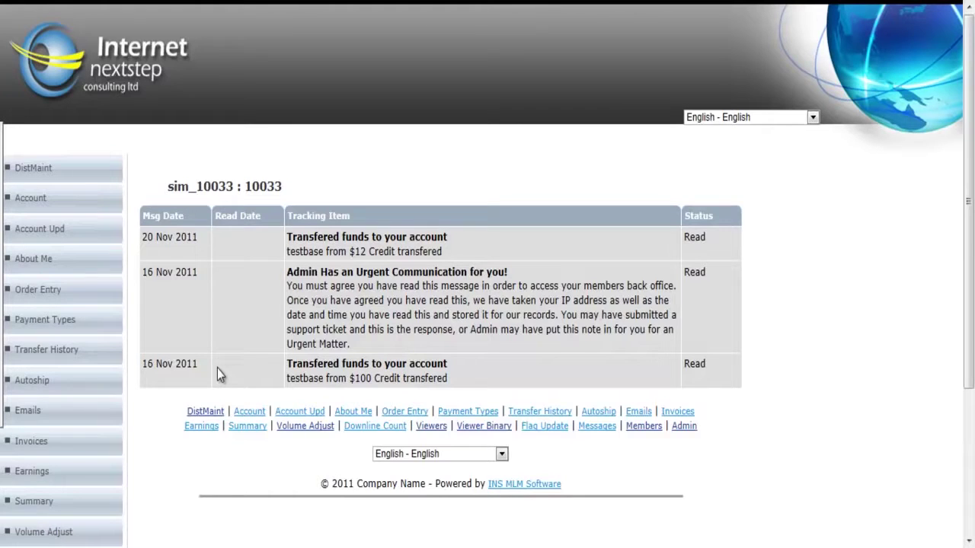
Return to the main Admin area to review the Manual page's setup and support instructions, and open the Signup form
{"action": "scroll", "coordinate": [217, 368], "scroll_direction": "down", "scroll_amount": 3}
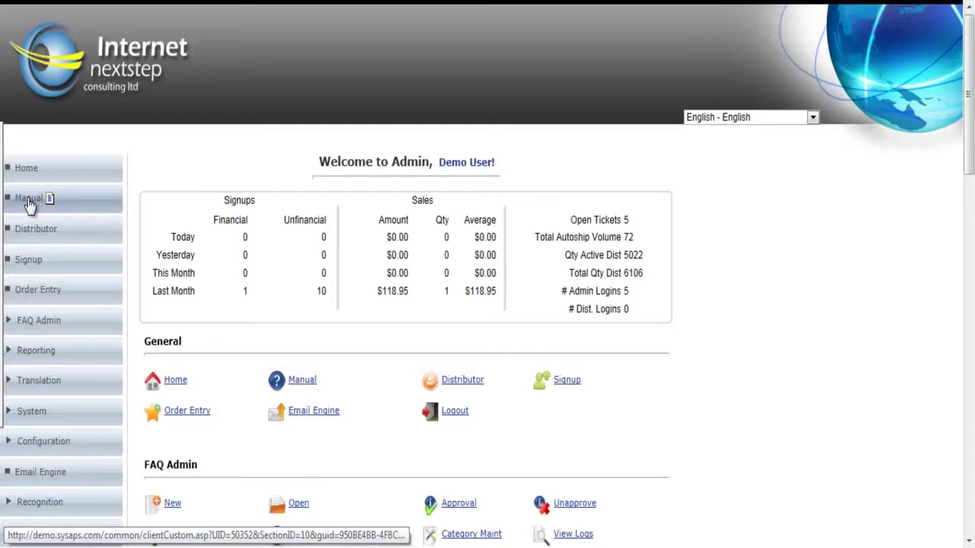
{"action": "left_click", "coordinate": [29, 200]}
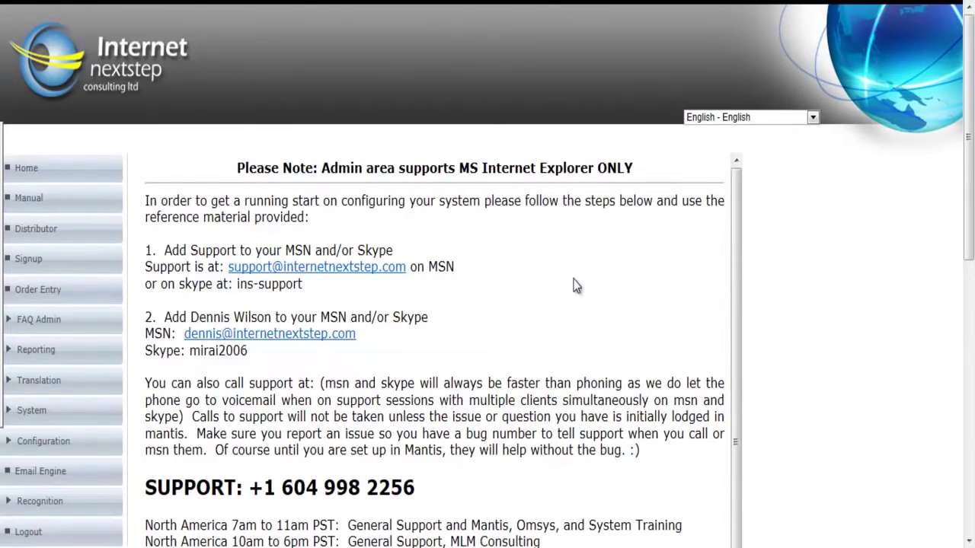
{"action": "scroll", "coordinate": [576, 286], "scroll_direction": "down", "scroll_amount": 15}
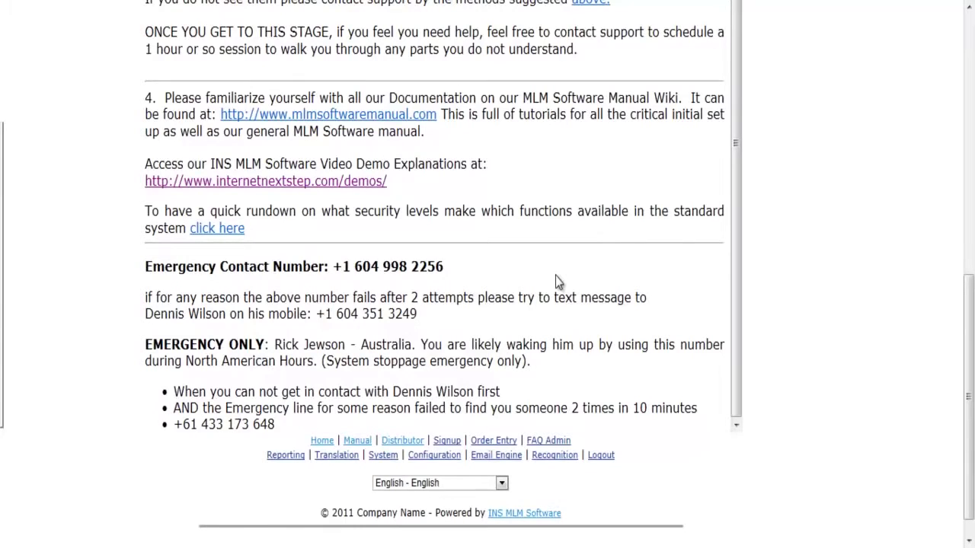
{"action": "scroll", "coordinate": [555, 281], "scroll_direction": "up", "scroll_amount": 15}
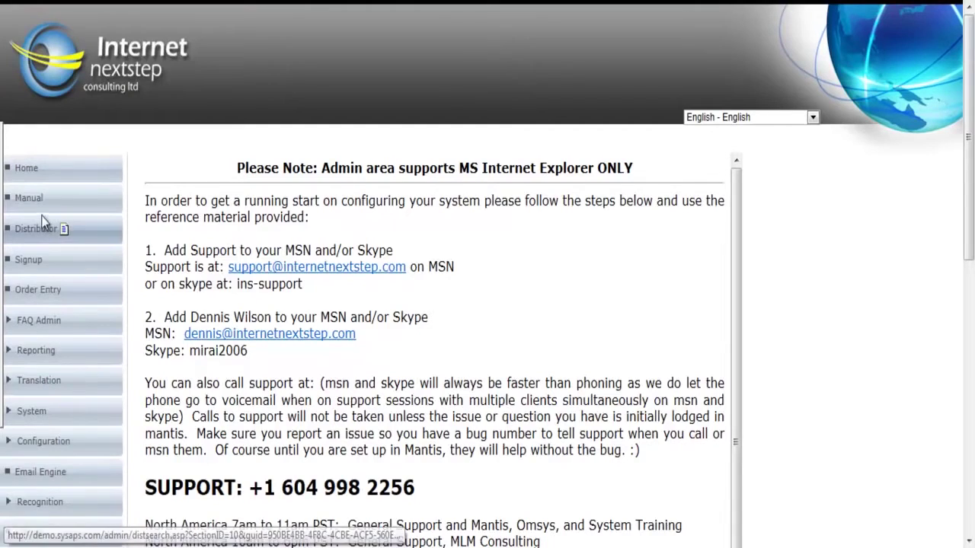
{"action": "left_click", "coordinate": [33, 267]}
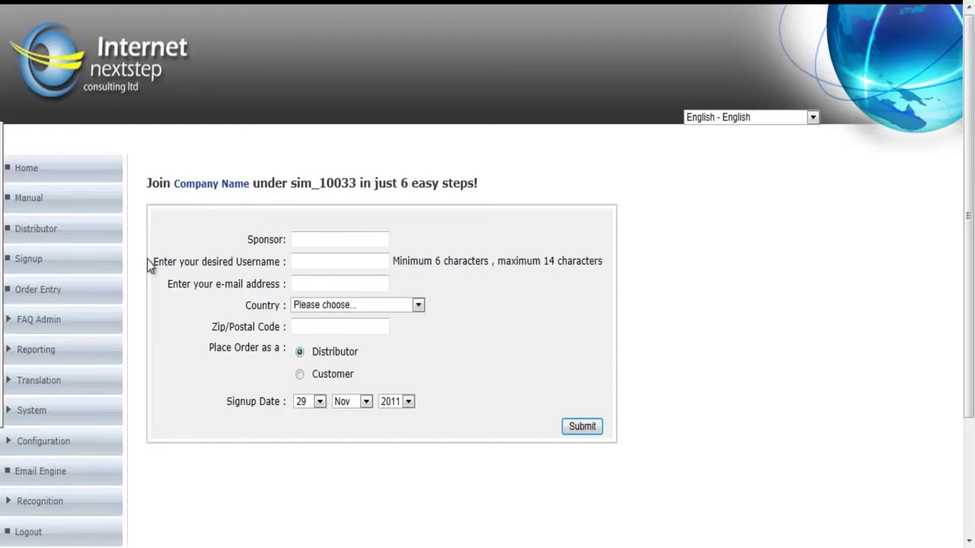
Open the CommPlan ticket from the new tickets in FAQ Admin and review its details and customer question
{"action": "left_click", "coordinate": [10, 323]}
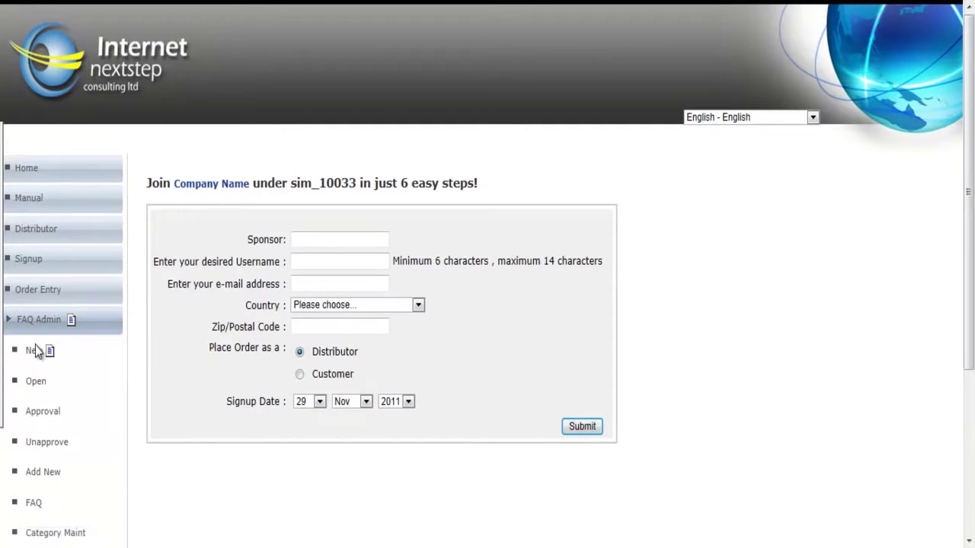
{"action": "left_click", "coordinate": [34, 352]}
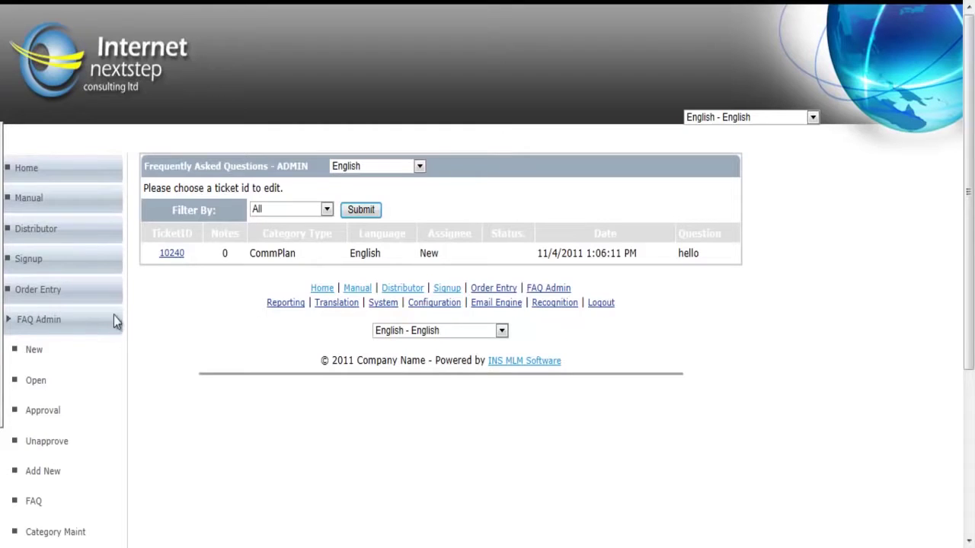
{"action": "left_click", "coordinate": [172, 257]}
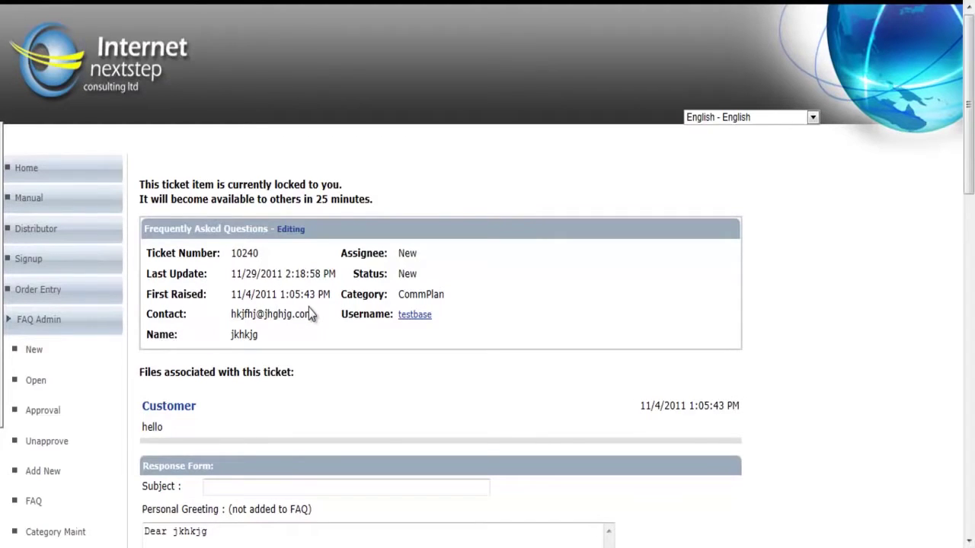
{"action": "scroll", "coordinate": [359, 302], "scroll_direction": "down", "scroll_amount": 2}
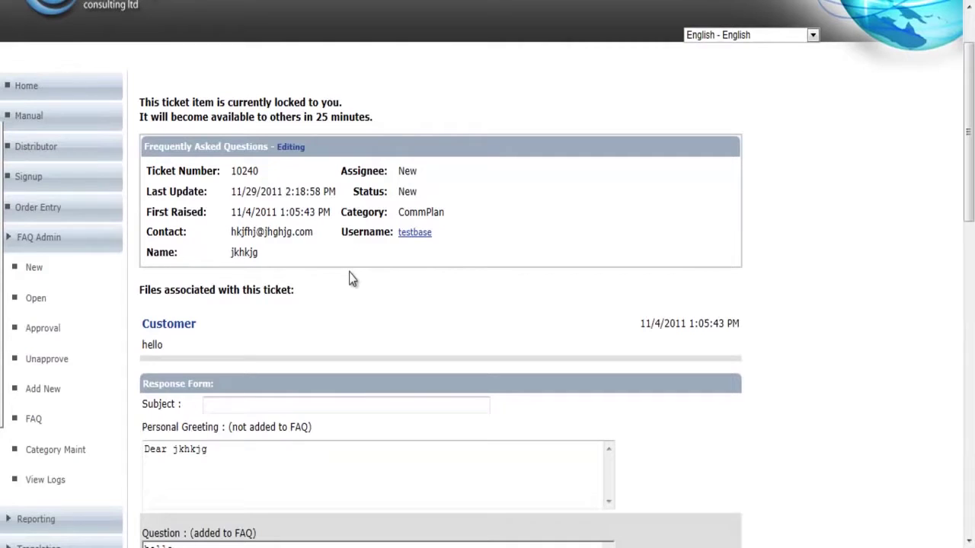
{"action": "scroll", "coordinate": [347, 255], "scroll_direction": "down", "scroll_amount": 4}
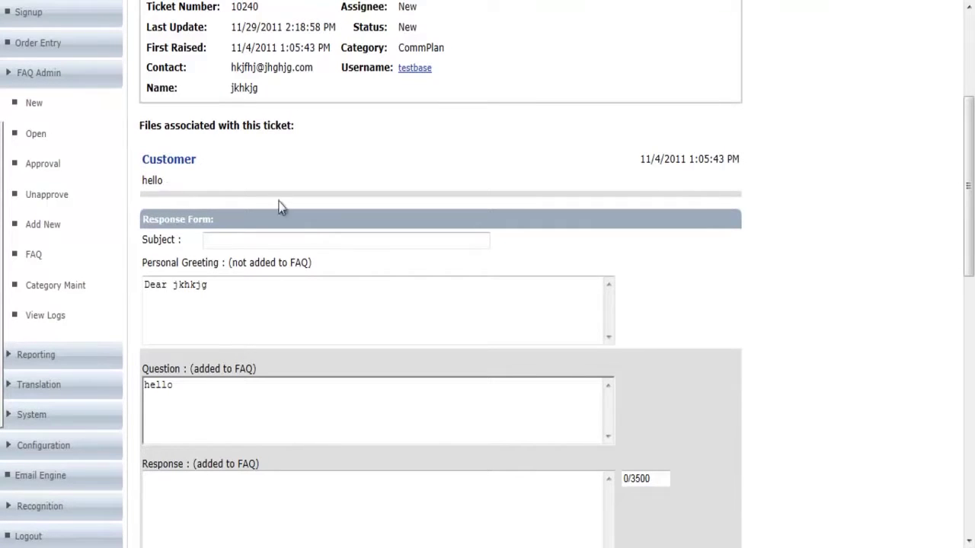
Examine the ticket's Response Form, including the Personal Greeting, Question and Response fields
{"action": "triple_click", "coordinate": [172, 219]}
{"action": "scroll", "coordinate": [362, 220], "scroll_direction": "down", "scroll_amount": 2}
{"action": "scroll", "coordinate": [362, 220], "scroll_direction": "down", "scroll_amount": 2}
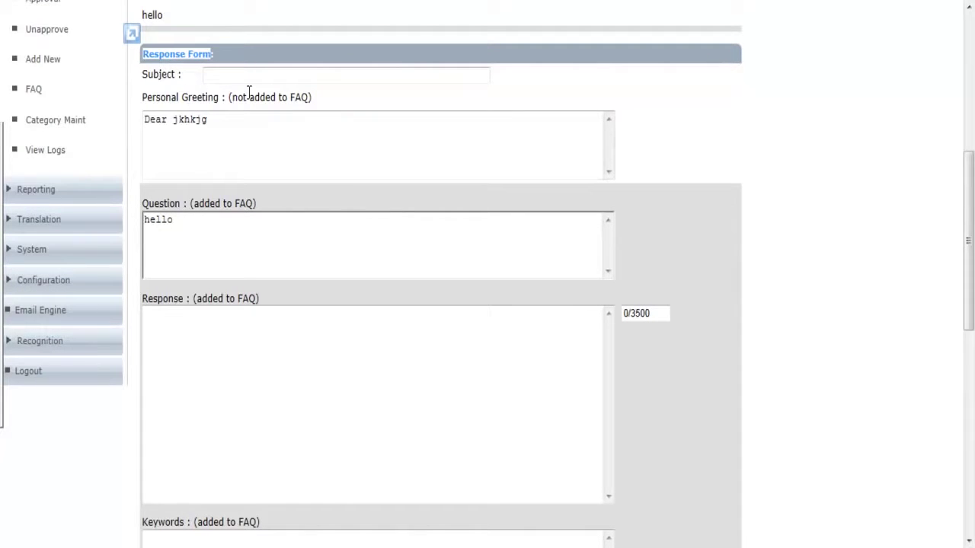
{"action": "left_click", "coordinate": [246, 157]}
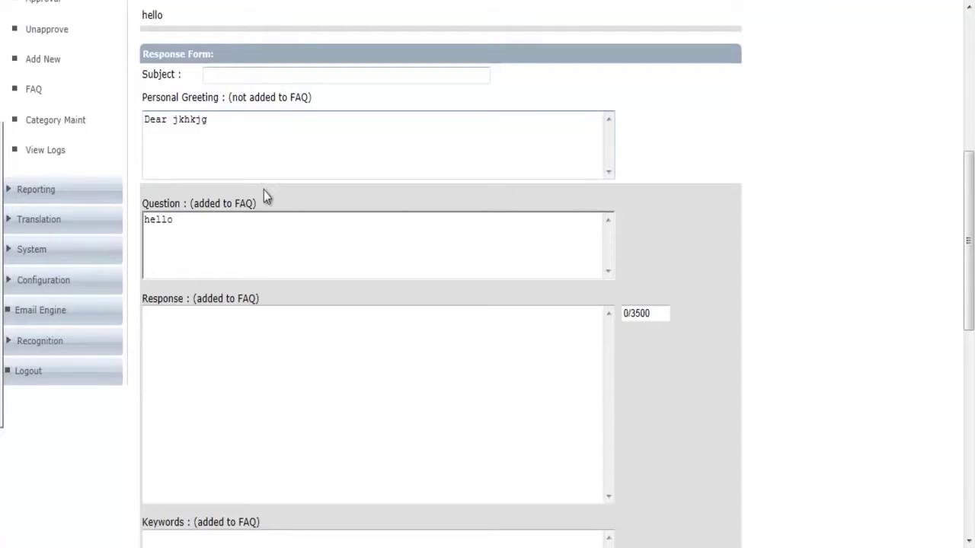
{"action": "left_click", "coordinate": [328, 257]}
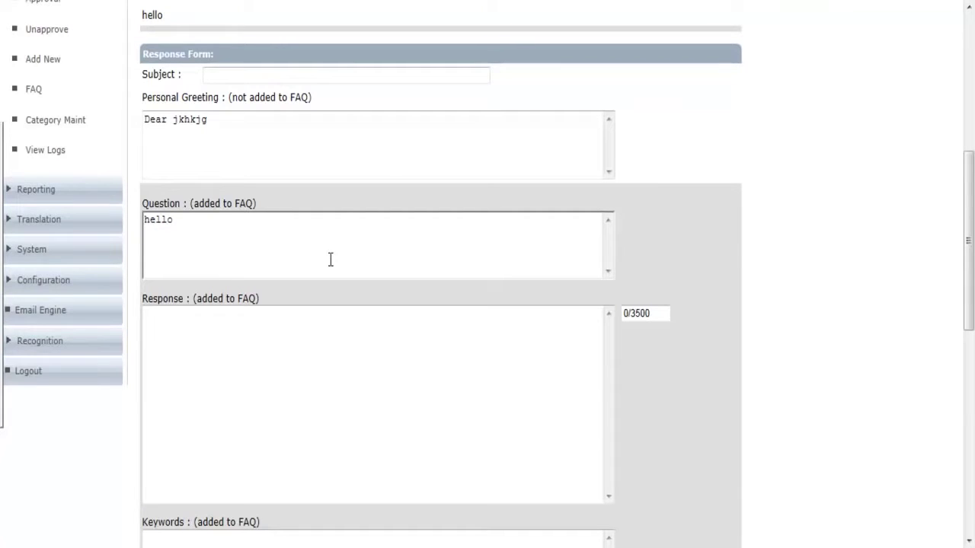
{"action": "scroll", "coordinate": [332, 248], "scroll_direction": "down", "scroll_amount": 2}
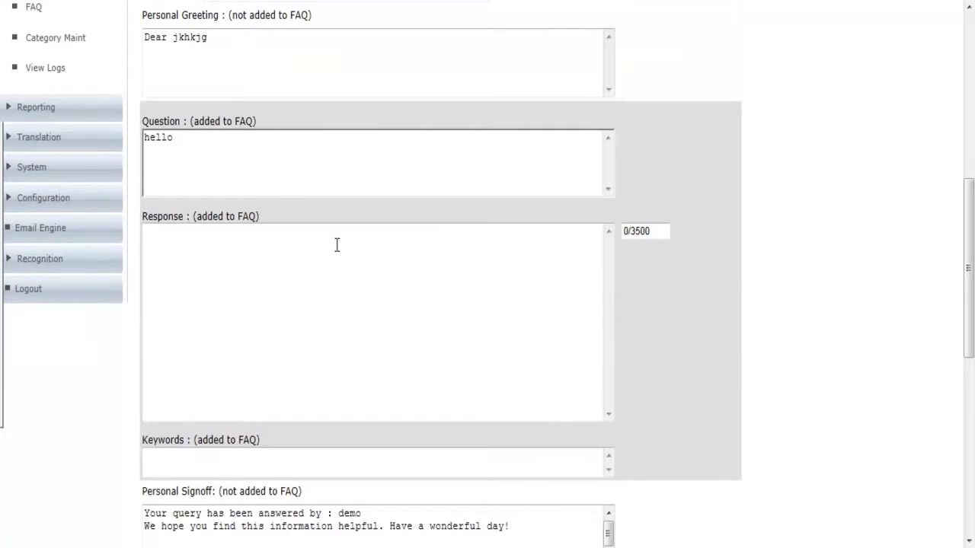
{"action": "left_click", "coordinate": [337, 273]}
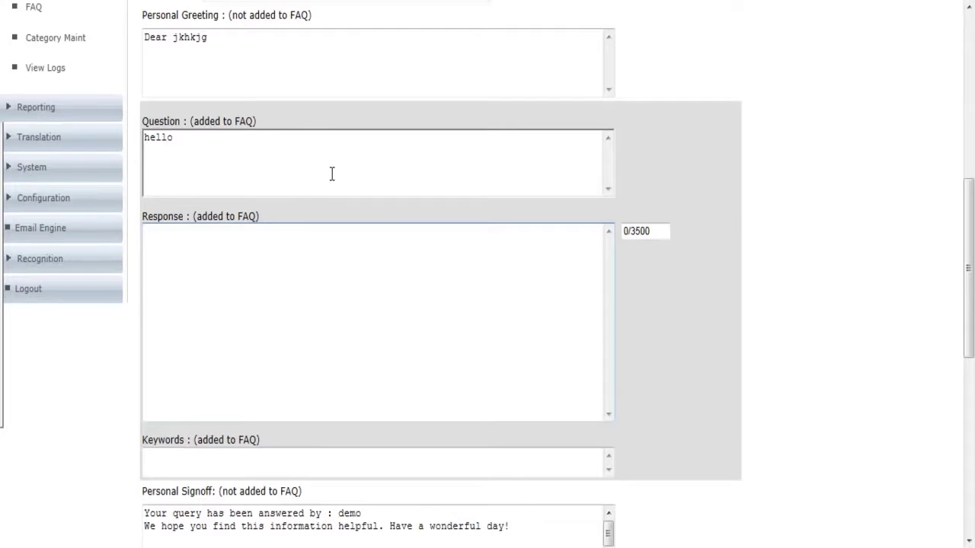
Examine the response form's Personal Signoff and Keywords fields, plus its FAQ, delivery, ticket status, category and file upload options
{"action": "scroll", "coordinate": [335, 275], "scroll_direction": "down", "scroll_amount": 4}
{"action": "left_click", "coordinate": [316, 361]}
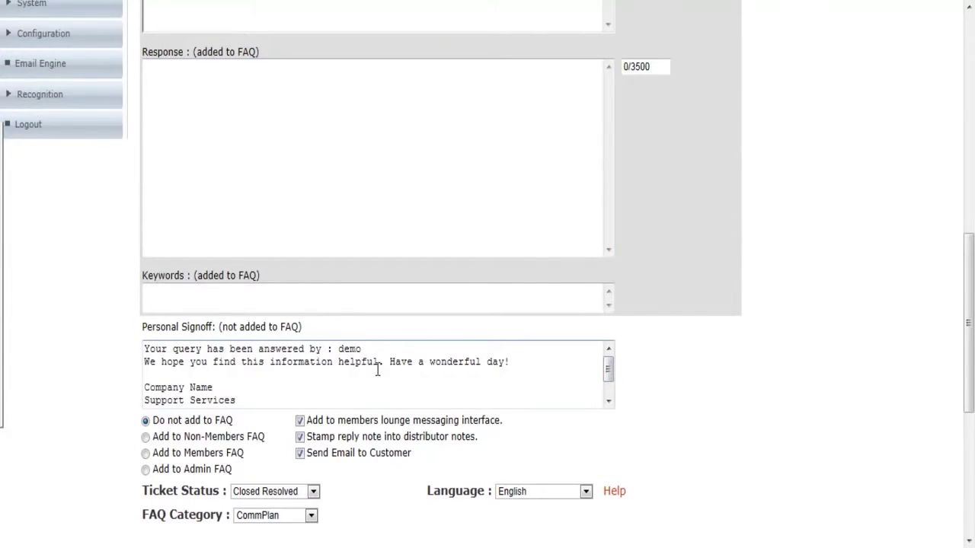
{"action": "left_click", "coordinate": [346, 299]}
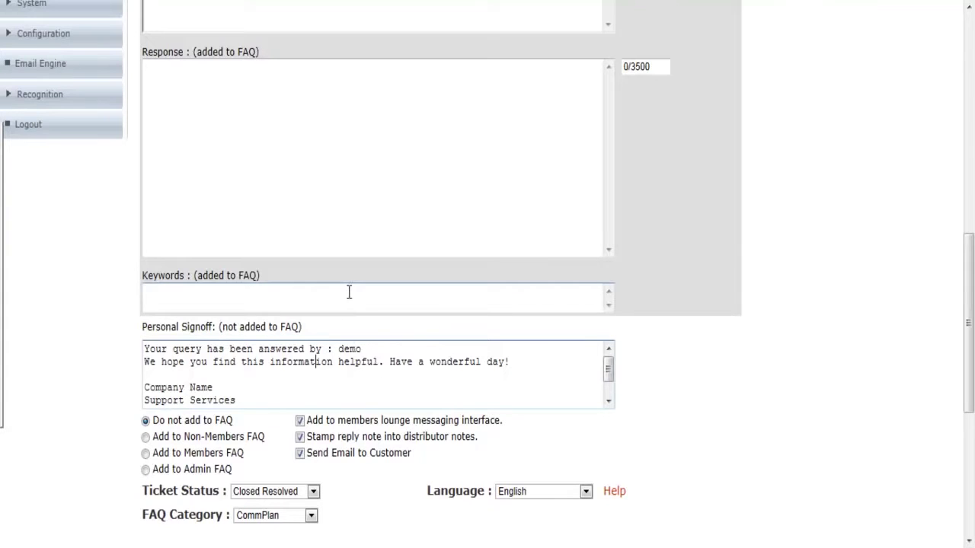
{"action": "scroll", "coordinate": [358, 289], "scroll_direction": "down", "scroll_amount": 1}
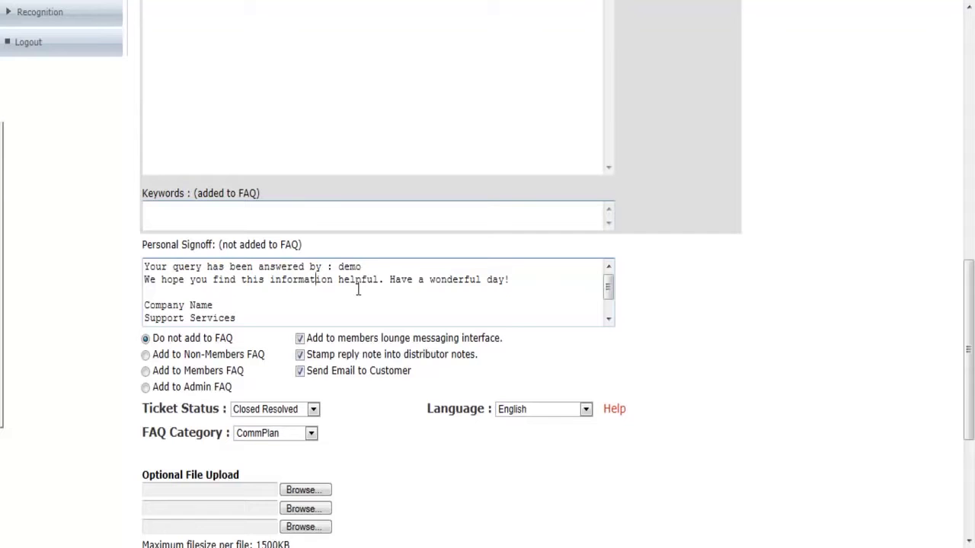
{"action": "scroll", "coordinate": [373, 404], "scroll_direction": "down", "scroll_amount": 3}
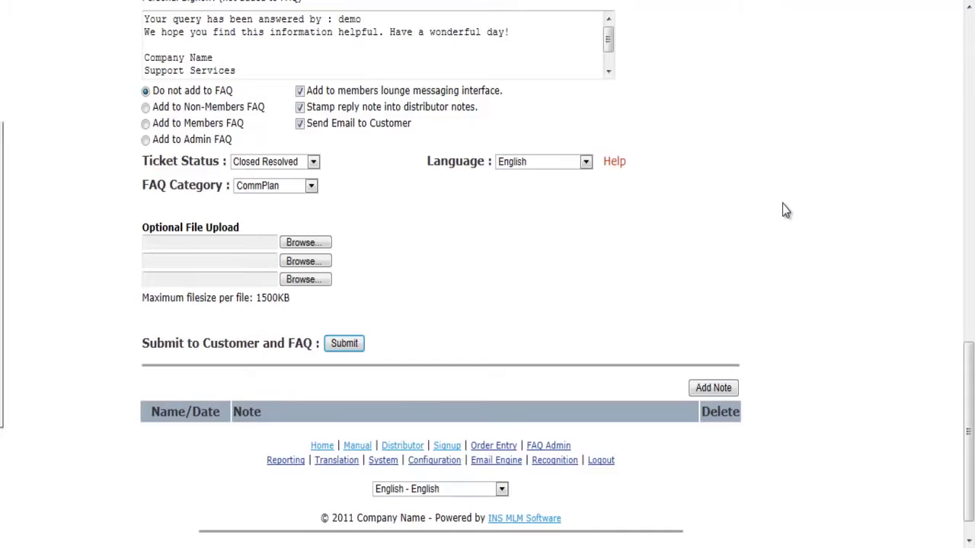
Open the FAQ Admin log viewer and look through the staff members available in its user filter
{"action": "scroll", "coordinate": [782, 204], "scroll_direction": "up", "scroll_amount": 10}
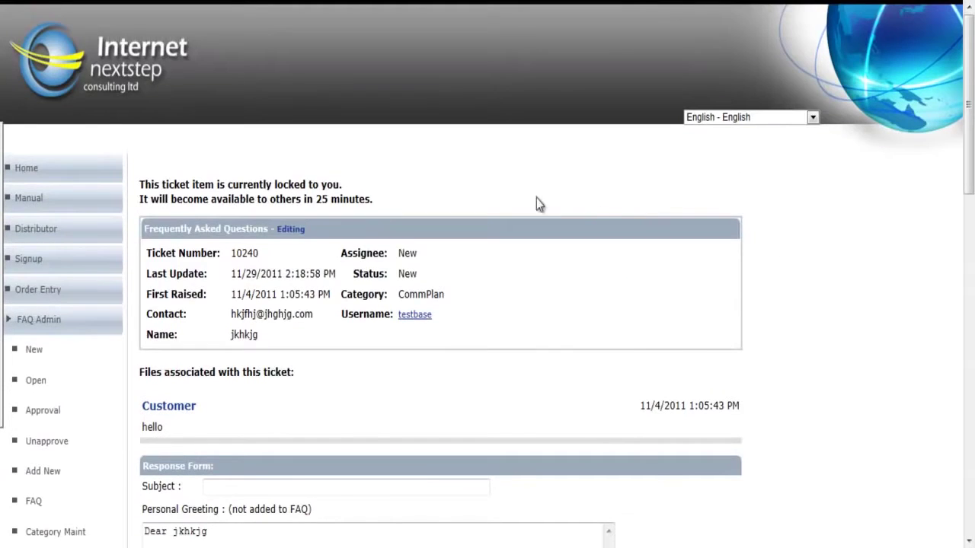
{"action": "scroll", "coordinate": [503, 186], "scroll_direction": "down", "scroll_amount": 3}
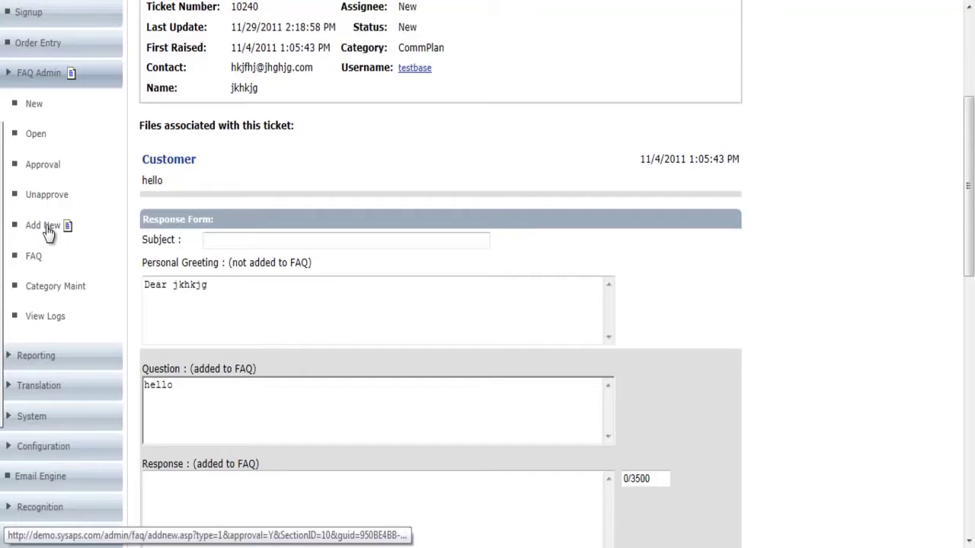
{"action": "left_click", "coordinate": [40, 319]}
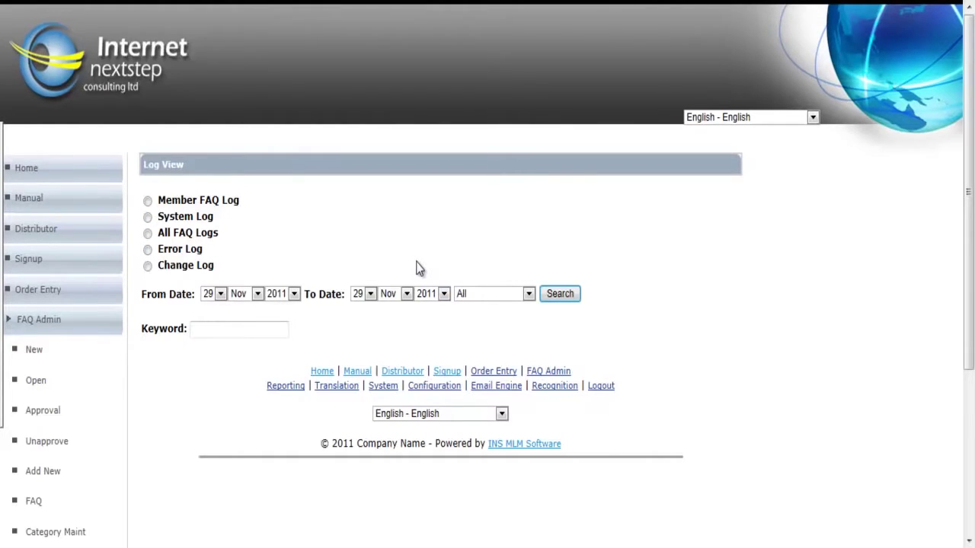
{"action": "left_click", "coordinate": [492, 296]}
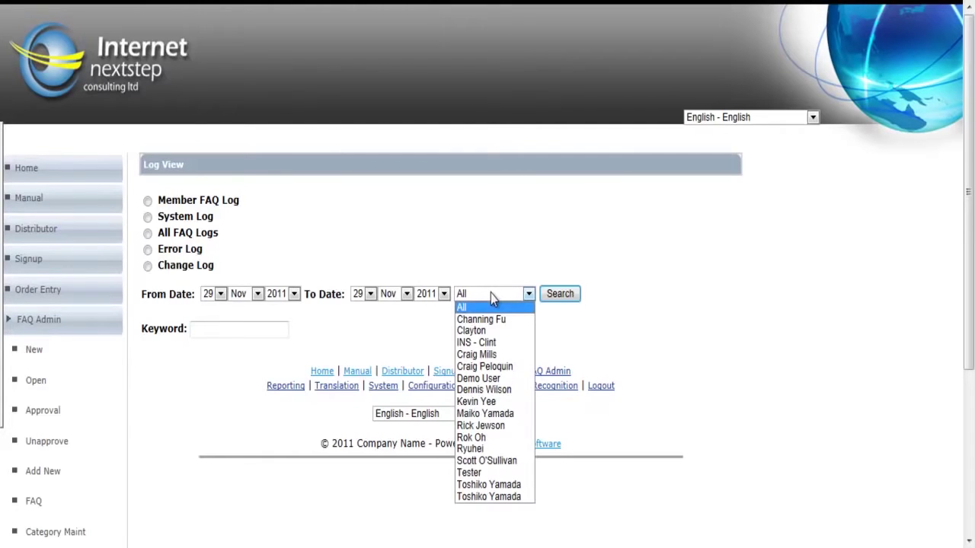
{"action": "left_click", "coordinate": [491, 293]}
{"action": "left_click", "coordinate": [476, 230]}
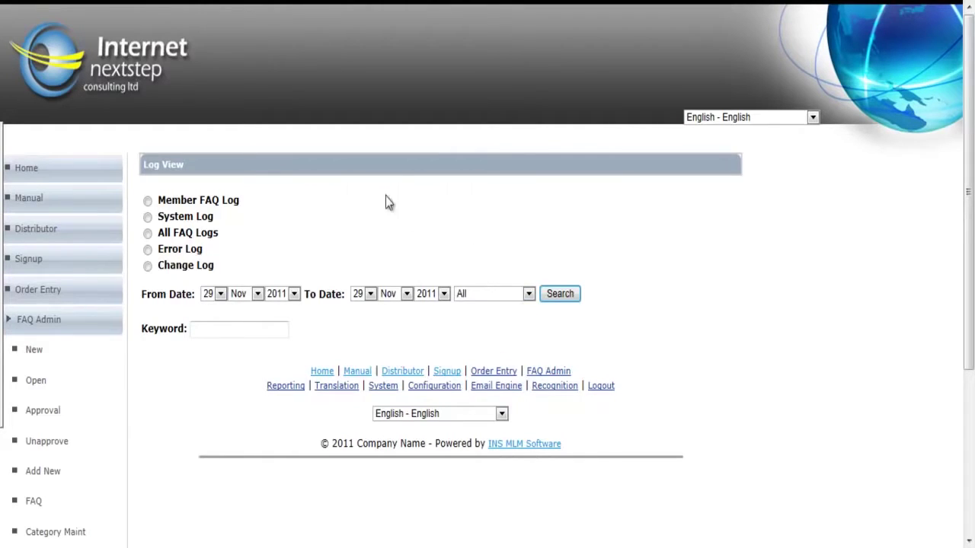
Select the System Log, set the From Date to 29 Jan 2011, and choose a staff member in the user filter
{"action": "left_click", "coordinate": [148, 218]}
{"action": "left_click", "coordinate": [241, 296]}
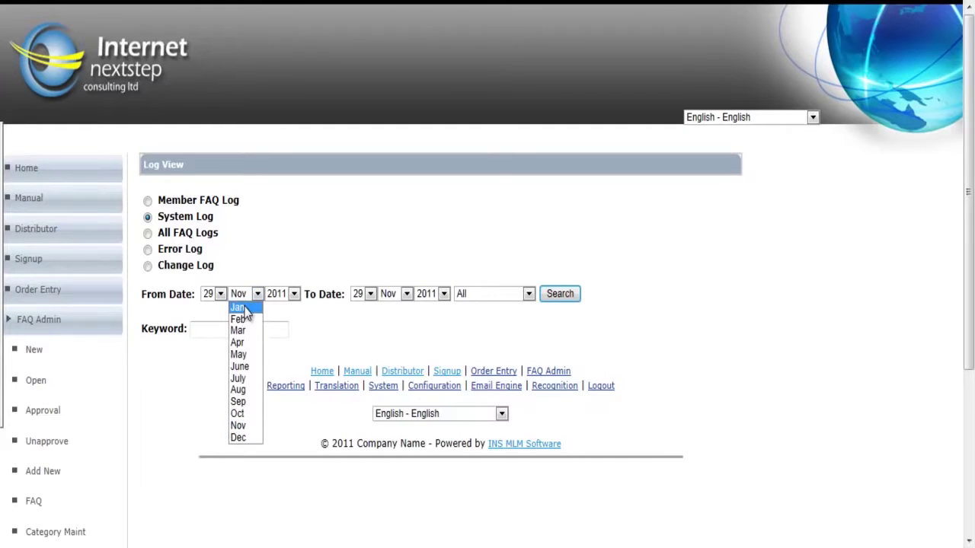
{"action": "left_click", "coordinate": [241, 305]}
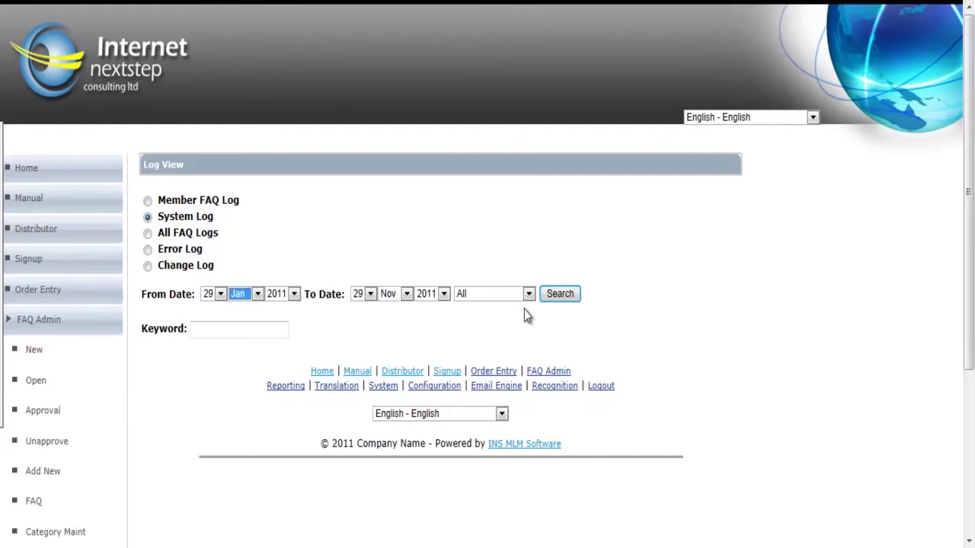
{"action": "left_click", "coordinate": [503, 296]}
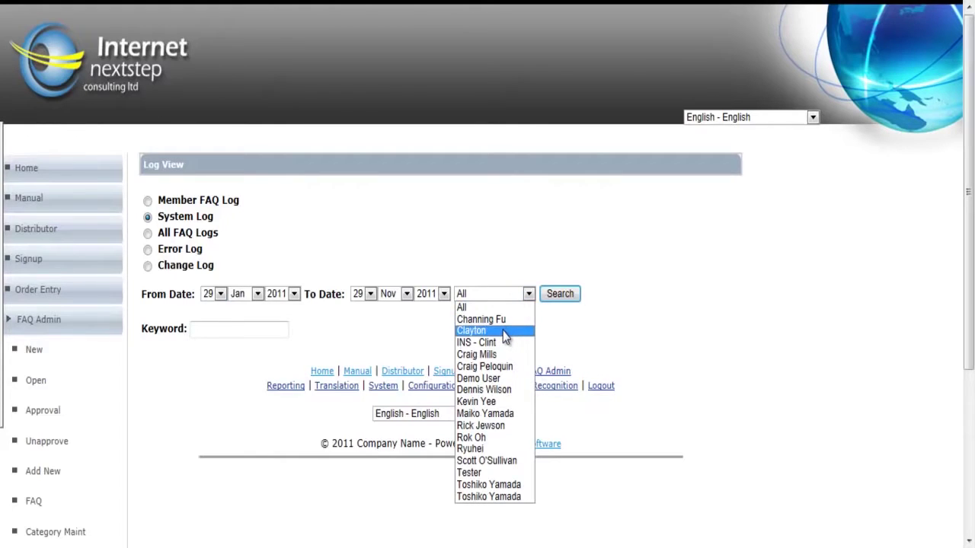
{"action": "left_click", "coordinate": [505, 332]}
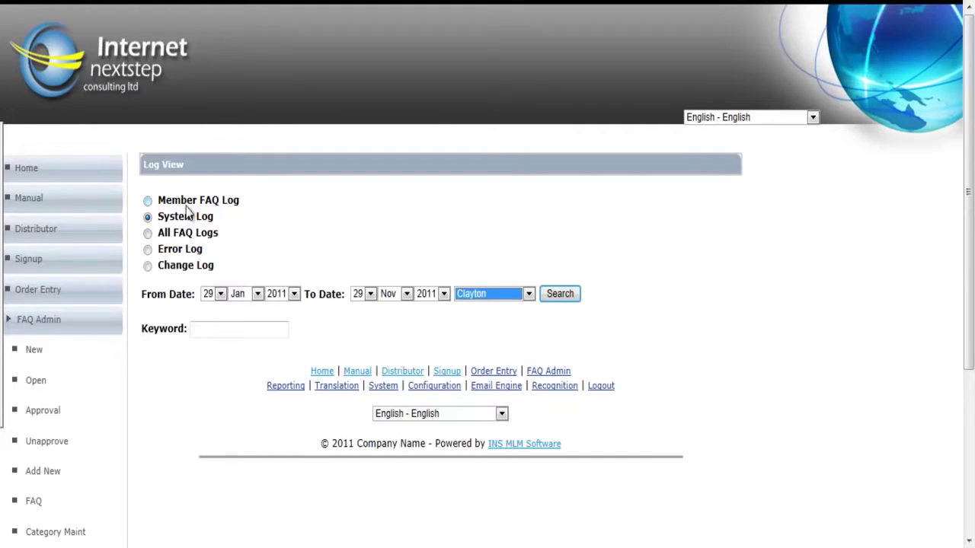
Switch the log type to Error Log and then to Change Log
{"action": "left_click_drag", "start_coordinate": [160, 250], "coordinate": [289, 243]}
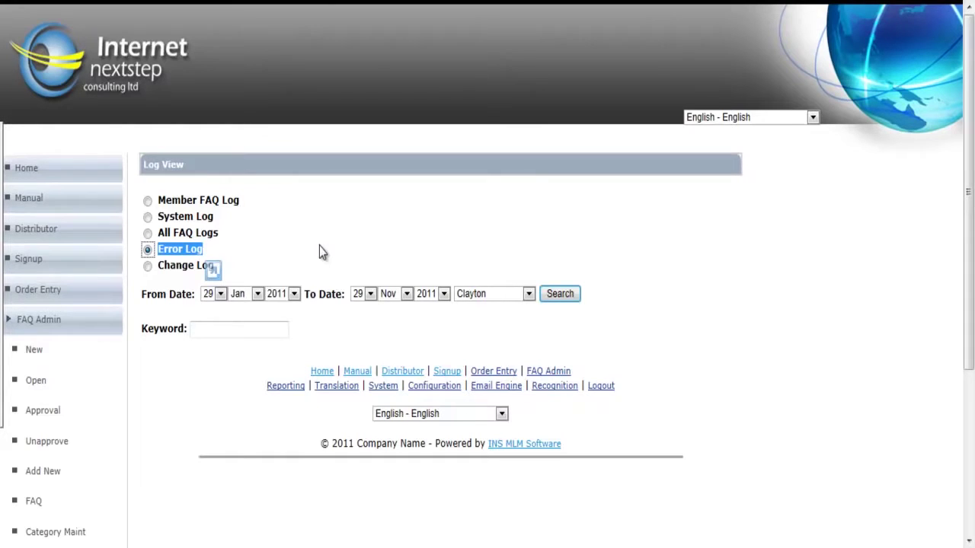
{"action": "left_click", "coordinate": [146, 268]}
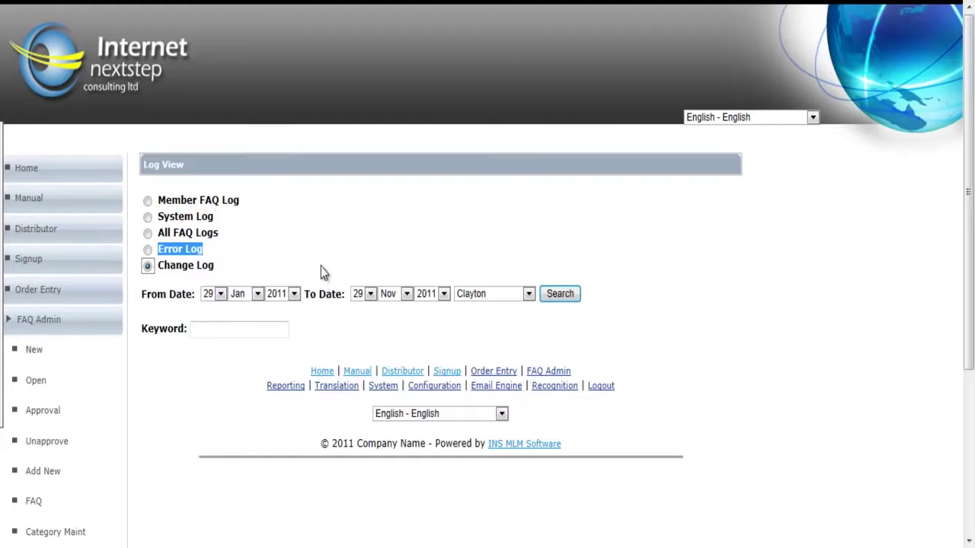
{"action": "left_click", "coordinate": [310, 212]}
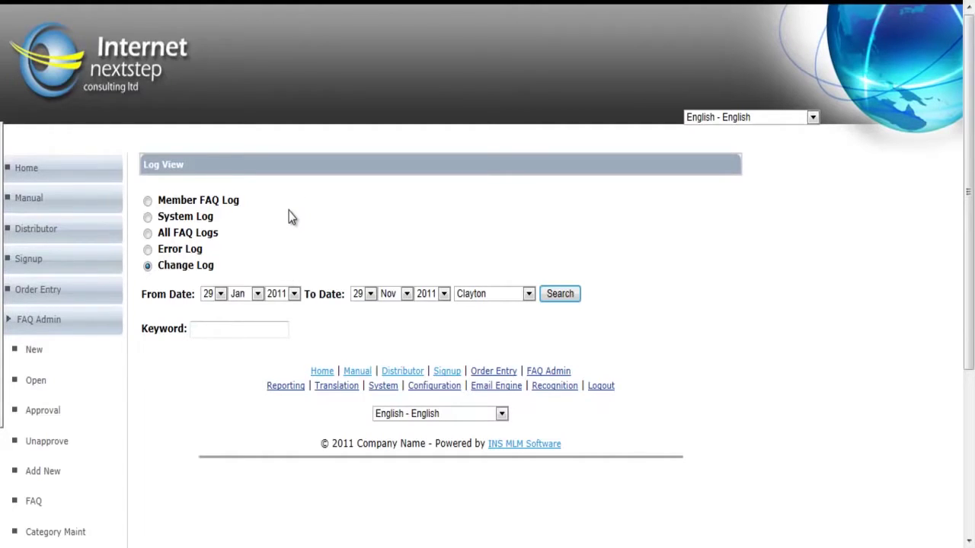
Expand the Reporting section, look through its available reports, and open the Sales report
{"action": "scroll", "coordinate": [272, 264], "scroll_direction": "down", "scroll_amount": 3}
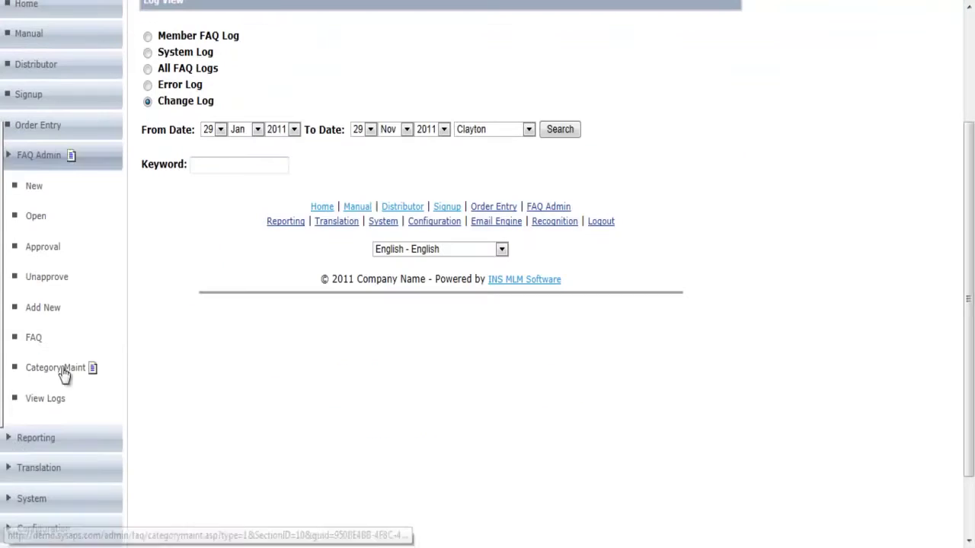
{"action": "left_click", "coordinate": [11, 438]}
{"action": "scroll", "coordinate": [200, 387], "scroll_direction": "down", "scroll_amount": 6}
{"action": "scroll", "coordinate": [235, 353], "scroll_direction": "down", "scroll_amount": 10}
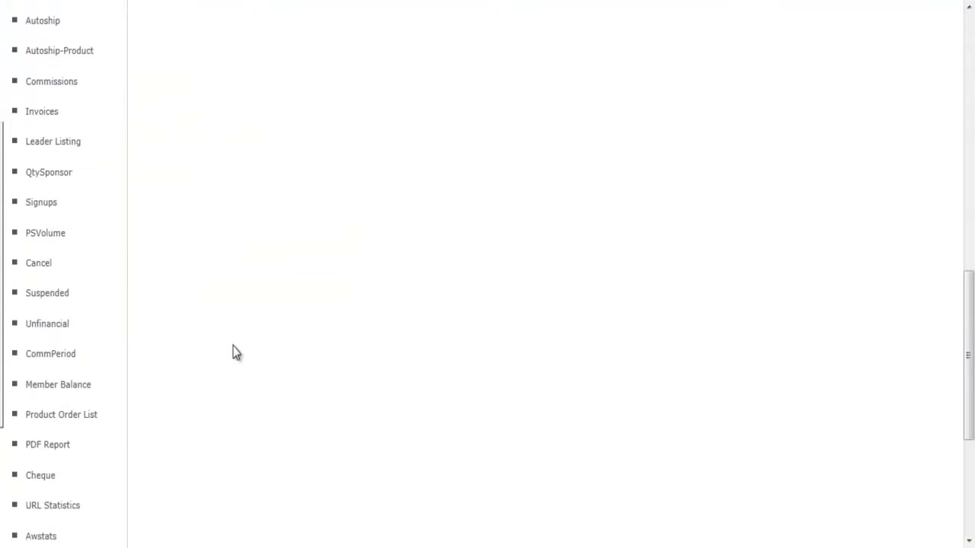
{"action": "scroll", "coordinate": [236, 352], "scroll_direction": "up", "scroll_amount": 14}
{"action": "scroll", "coordinate": [236, 352], "scroll_direction": "down", "scroll_amount": 2}
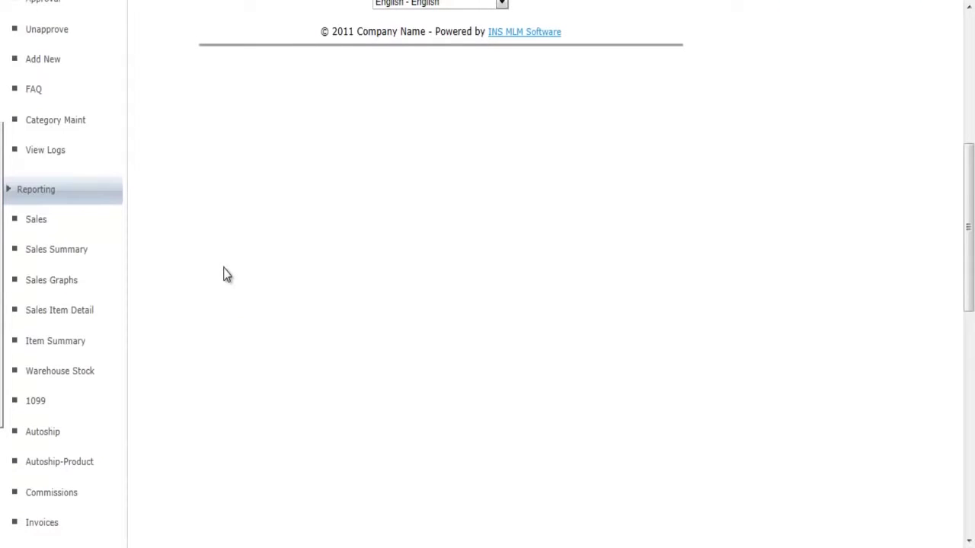
{"action": "left_click", "coordinate": [63, 319]}
{"action": "left_click", "coordinate": [30, 379]}
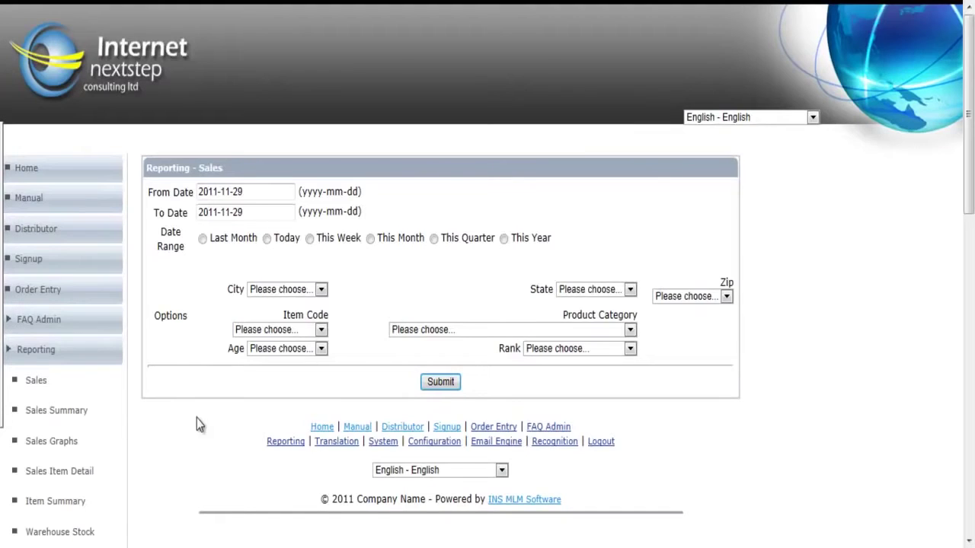
Set the Sales report's date range to Last Month and check the City, State and Zip filter choices
{"action": "scroll", "coordinate": [196, 418], "scroll_direction": "down", "scroll_amount": 3}
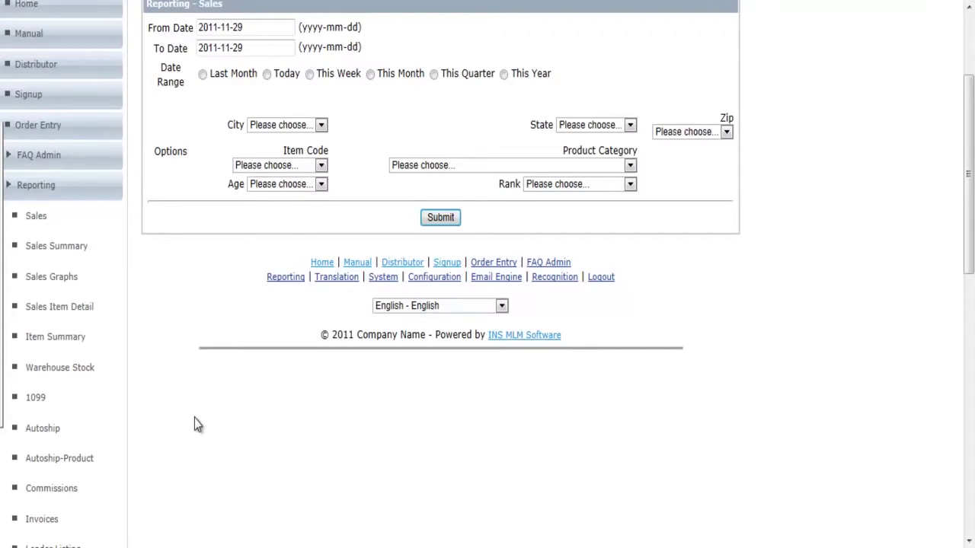
{"action": "left_click", "coordinate": [203, 75]}
{"action": "left_click", "coordinate": [277, 128]}
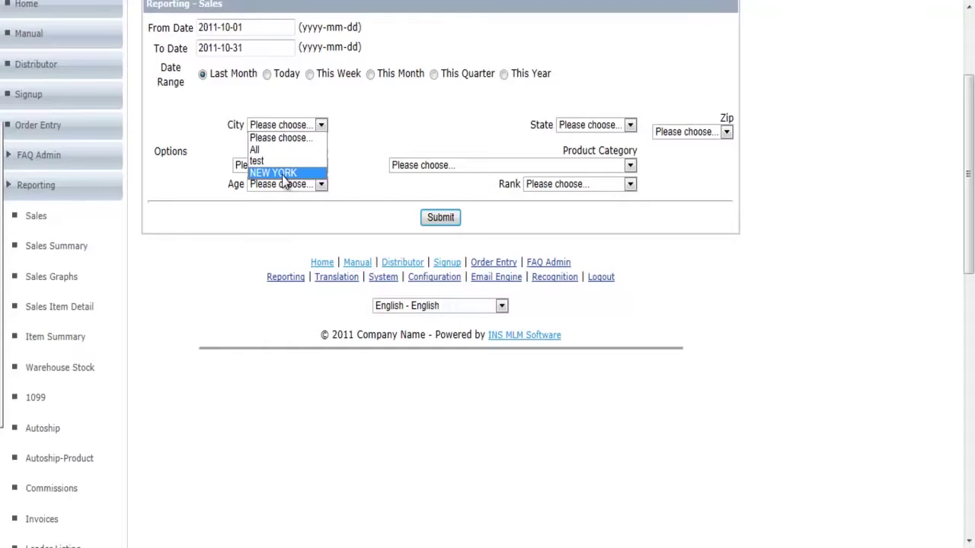
{"action": "left_click", "coordinate": [602, 126]}
{"action": "left_click", "coordinate": [678, 134]}
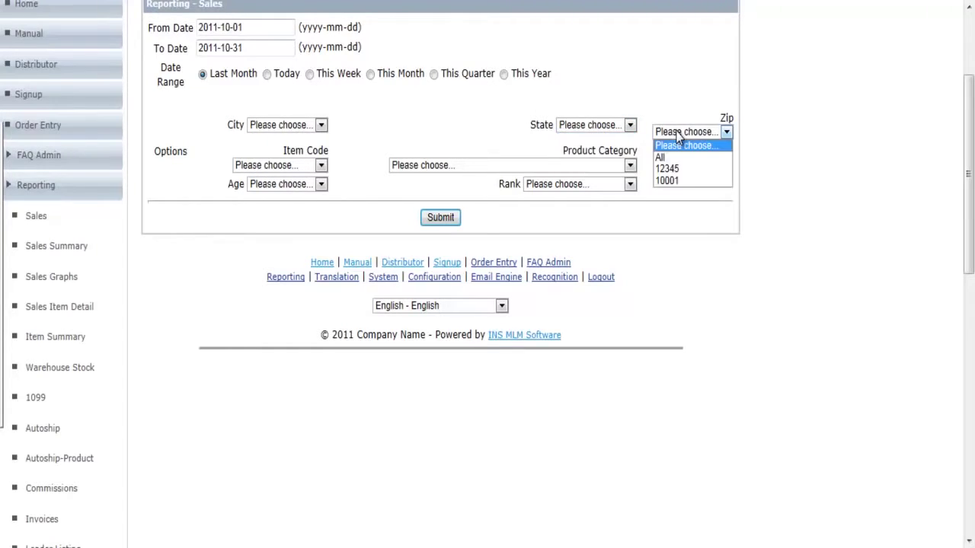
{"action": "left_click", "coordinate": [678, 134]}
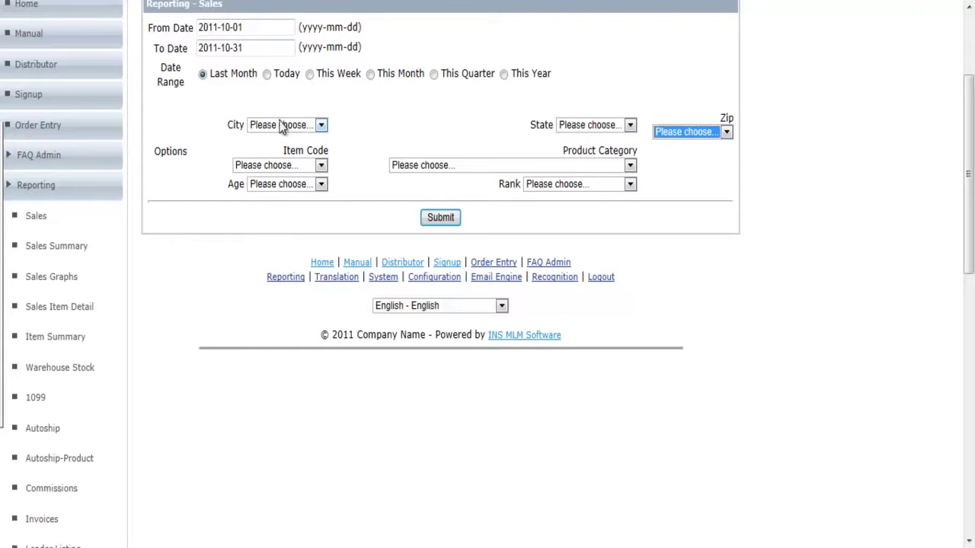
{"action": "left_click", "coordinate": [282, 125]}
{"action": "left_click", "coordinate": [276, 142]}
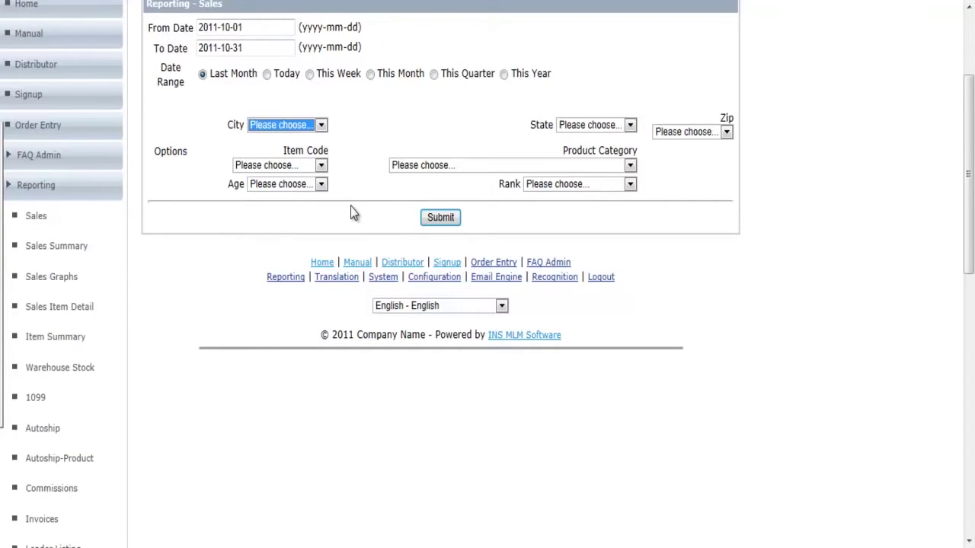
Examine the choices offered by the Sales report's Item Code, Age and Product Category filters
{"action": "left_click", "coordinate": [320, 166]}
{"action": "left_click", "coordinate": [321, 167]}
{"action": "left_click", "coordinate": [320, 185]}
{"action": "left_click", "coordinate": [319, 186]}
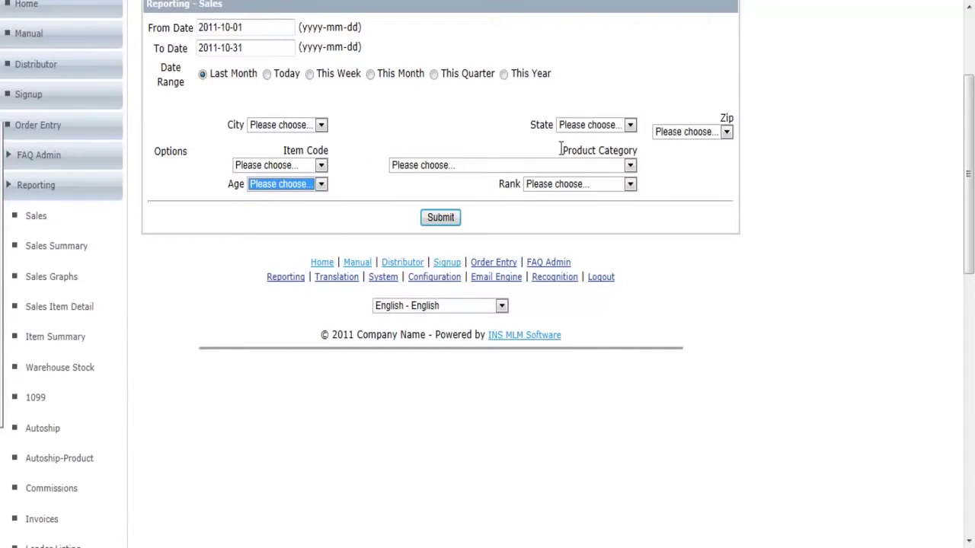
{"action": "left_click", "coordinate": [630, 165]}
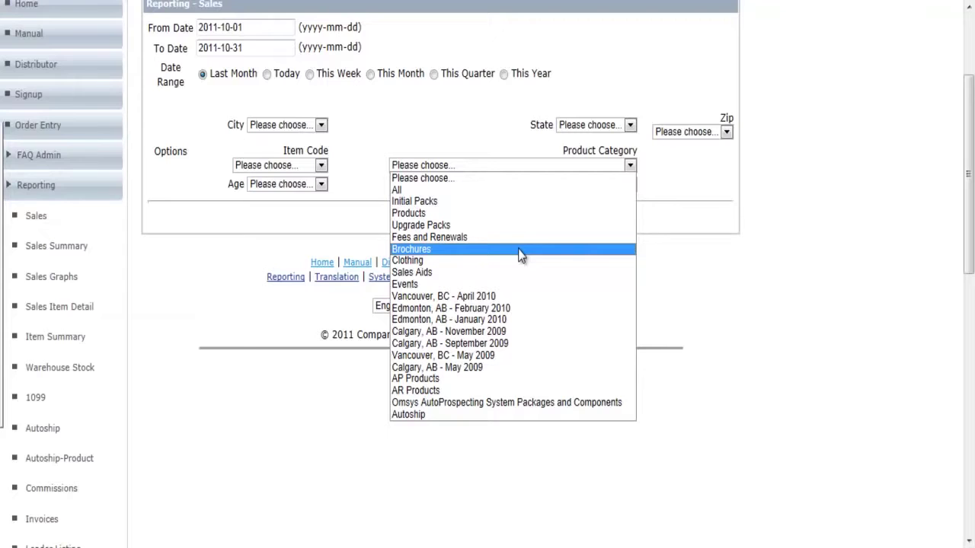
{"action": "left_click", "coordinate": [446, 132]}
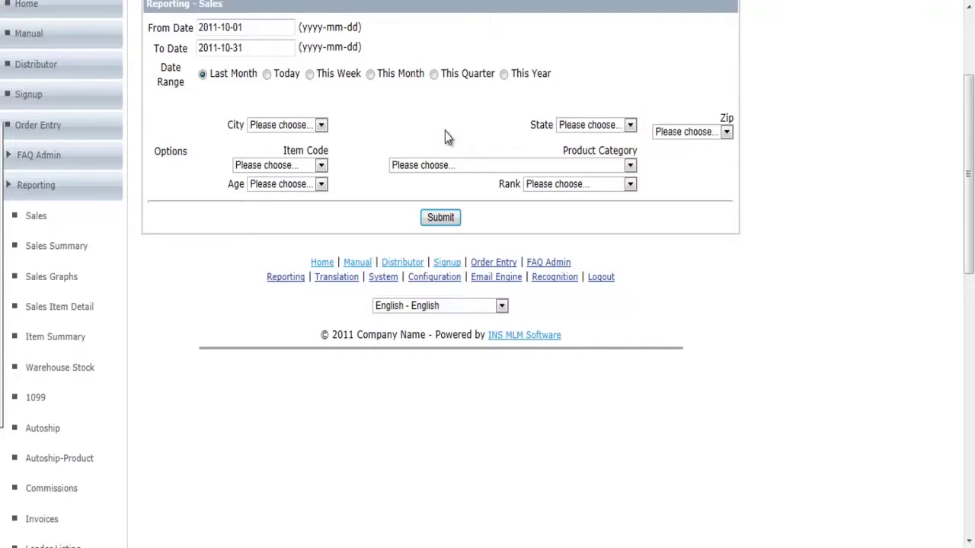
Set City, State, Zip, Item Code, Product Category, Age and Rank to All and generate the Sales report
{"action": "left_click", "coordinate": [726, 132]}
{"action": "left_click", "coordinate": [683, 155]}
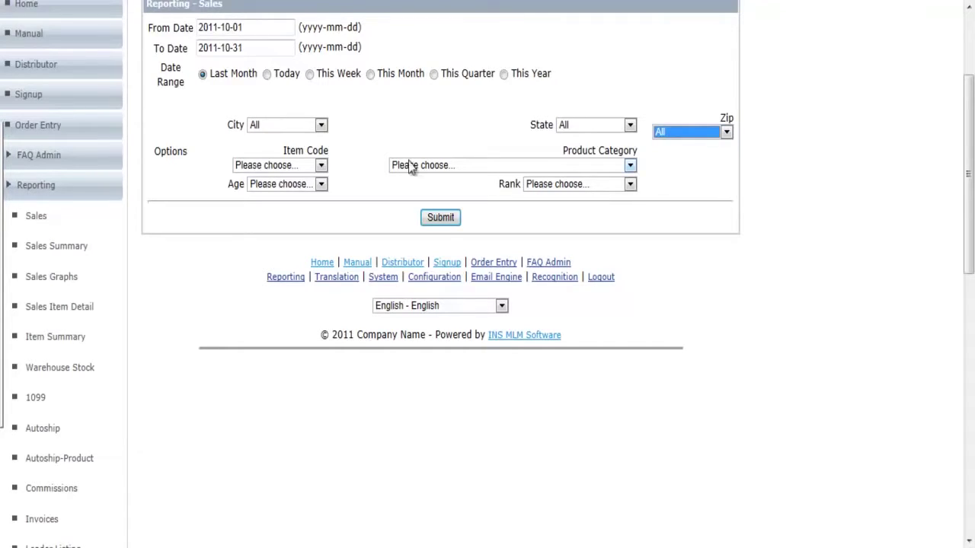
{"action": "left_click", "coordinate": [300, 166]}
{"action": "left_click", "coordinate": [260, 193]}
{"action": "left_click", "coordinate": [288, 183]}
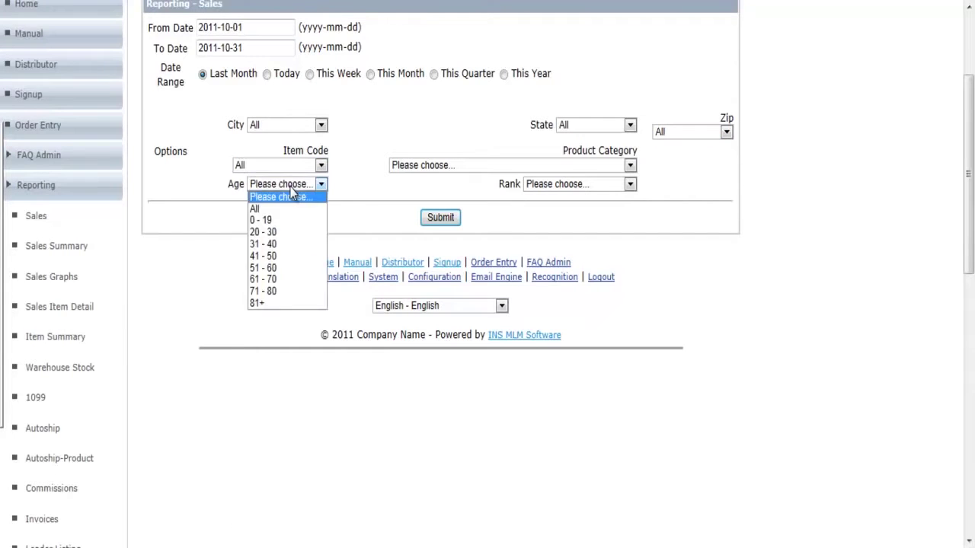
{"action": "left_click", "coordinate": [289, 209]}
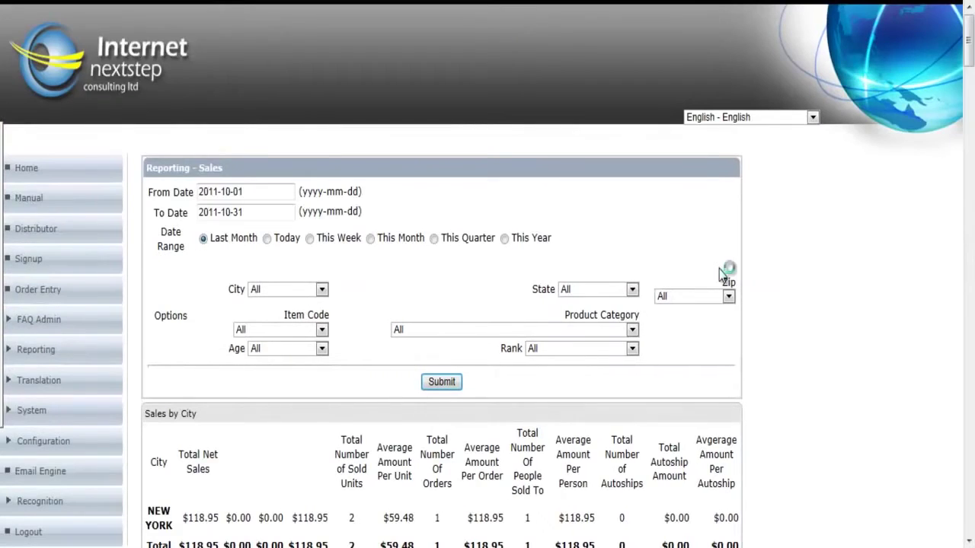
Examine the sales breakdowns by city, state, zip code and product item code in the generated report
{"action": "scroll", "coordinate": [689, 326], "scroll_direction": "down", "scroll_amount": 4}
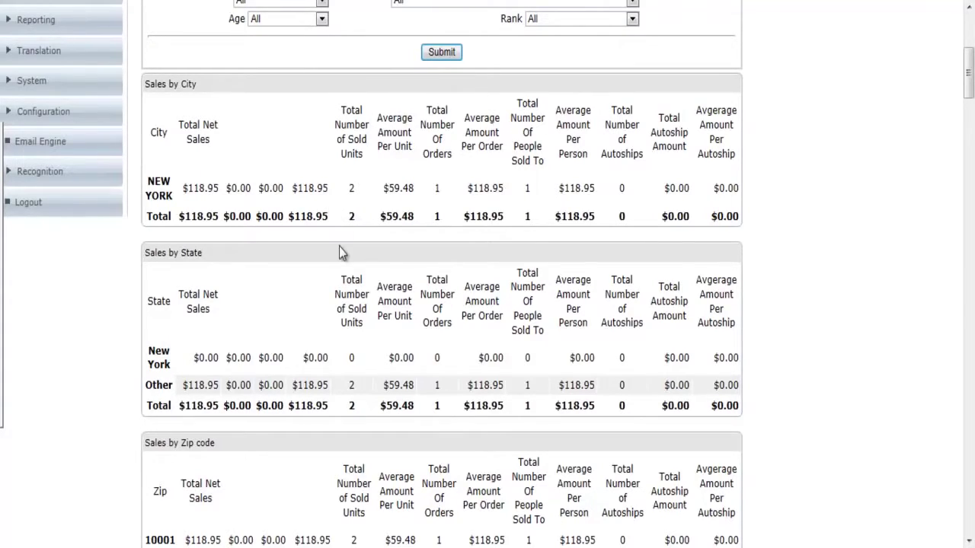
{"action": "scroll", "coordinate": [386, 334], "scroll_direction": "down", "scroll_amount": 3}
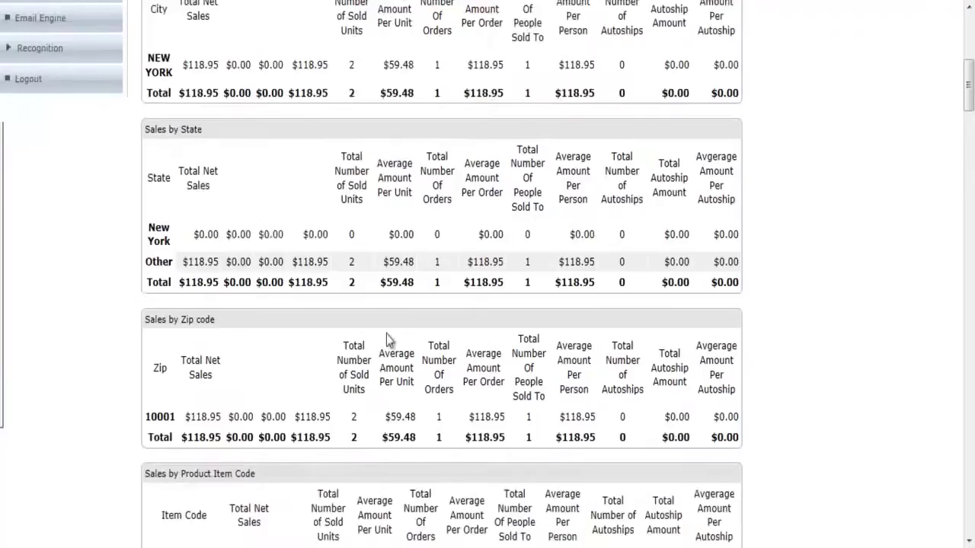
{"action": "scroll", "coordinate": [386, 334], "scroll_direction": "down", "scroll_amount": 3}
{"action": "scroll", "coordinate": [384, 310], "scroll_direction": "up", "scroll_amount": 8}
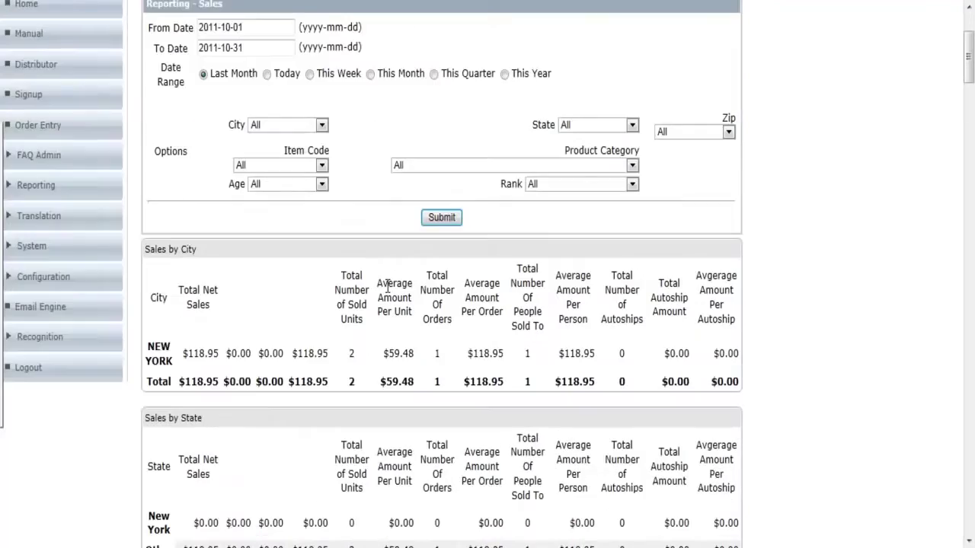
{"action": "scroll", "coordinate": [386, 287], "scroll_direction": "up", "scroll_amount": 2}
{"action": "scroll", "coordinate": [382, 284], "scroll_direction": "down", "scroll_amount": 20}
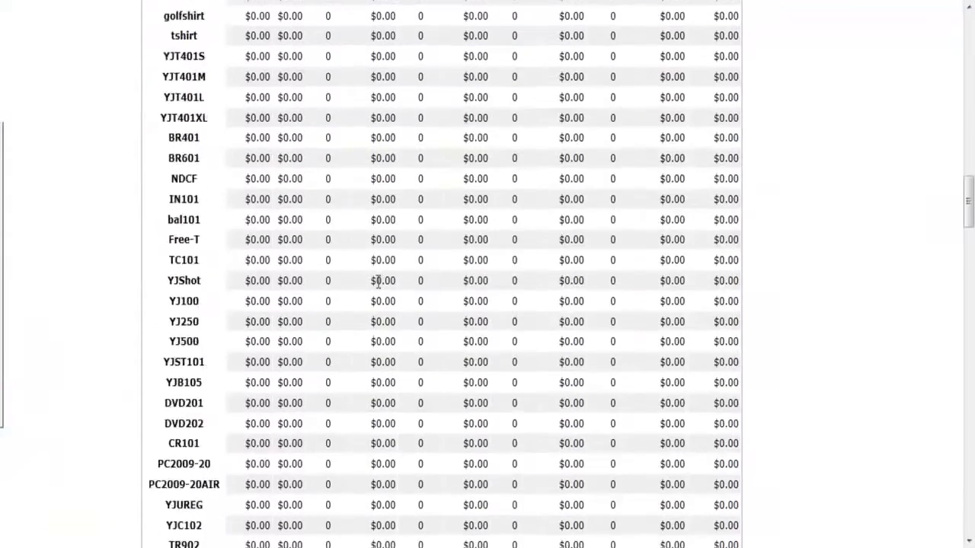
{"action": "scroll", "coordinate": [379, 287], "scroll_direction": "up", "scroll_amount": 20}
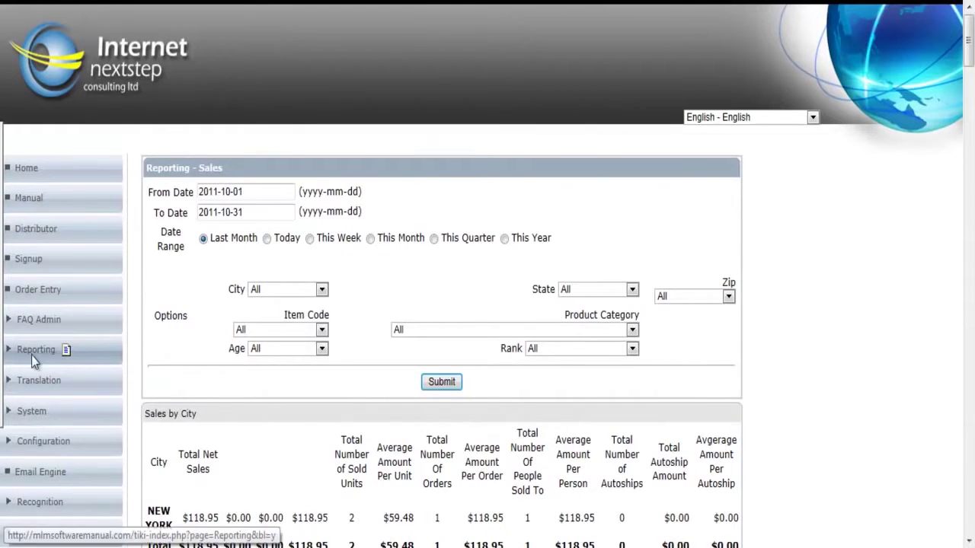
Open the Sales Summary report from the Reporting section and review its date and currency options
{"action": "left_click", "coordinate": [11, 355]}
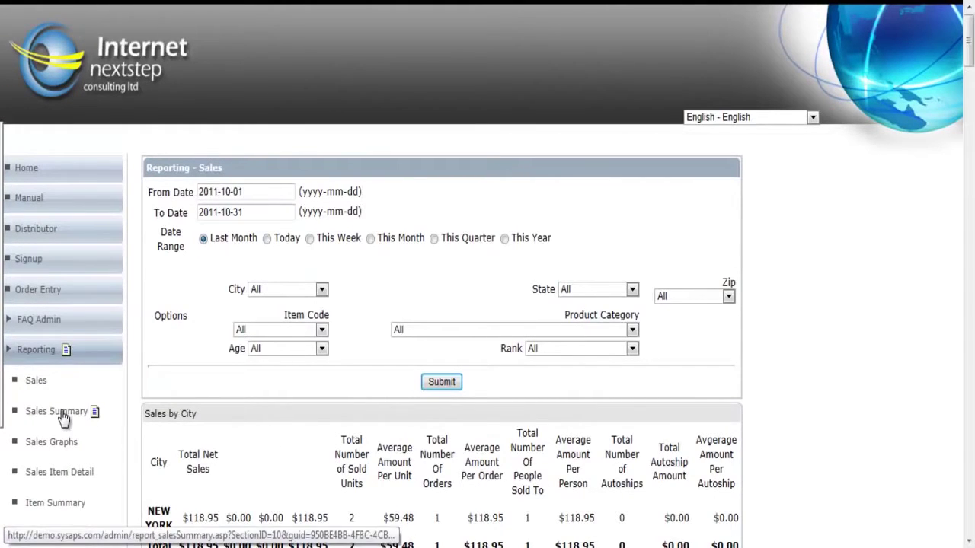
{"action": "left_click", "coordinate": [97, 409]}
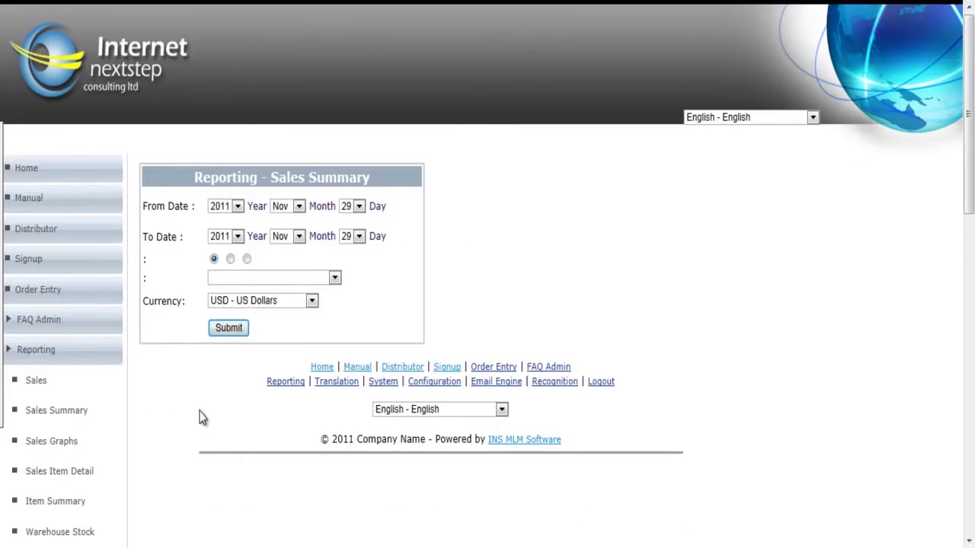
{"action": "scroll", "coordinate": [201, 416], "scroll_direction": "down", "scroll_amount": 2}
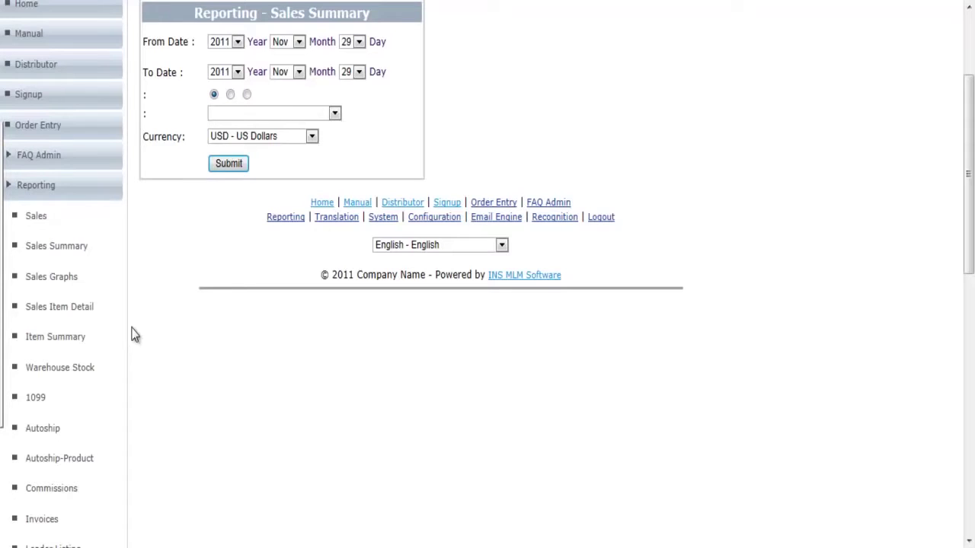
Open the Sales Graphs report and generate a graph with the Current view and Weekly period
{"action": "left_click", "coordinate": [55, 278]}
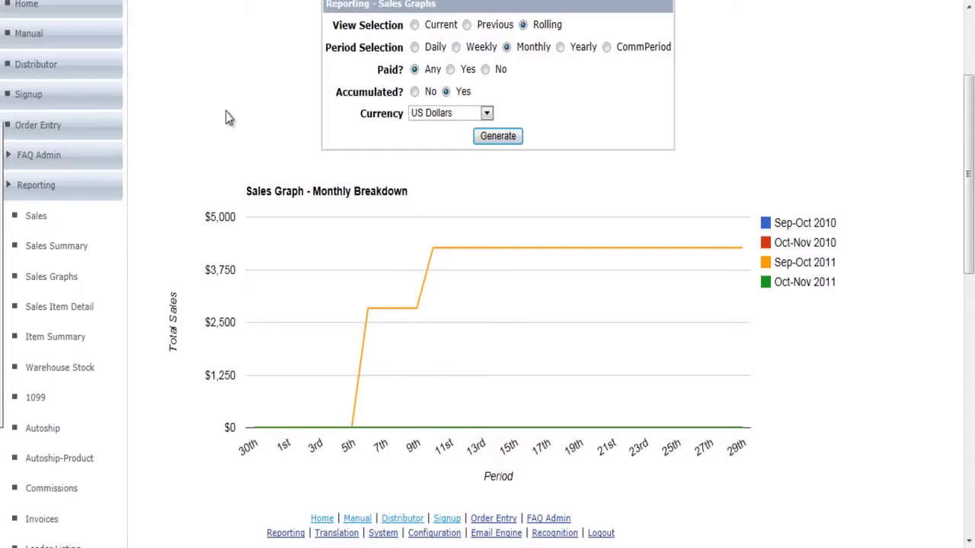
{"action": "scroll", "coordinate": [226, 114], "scroll_direction": "up", "scroll_amount": 1}
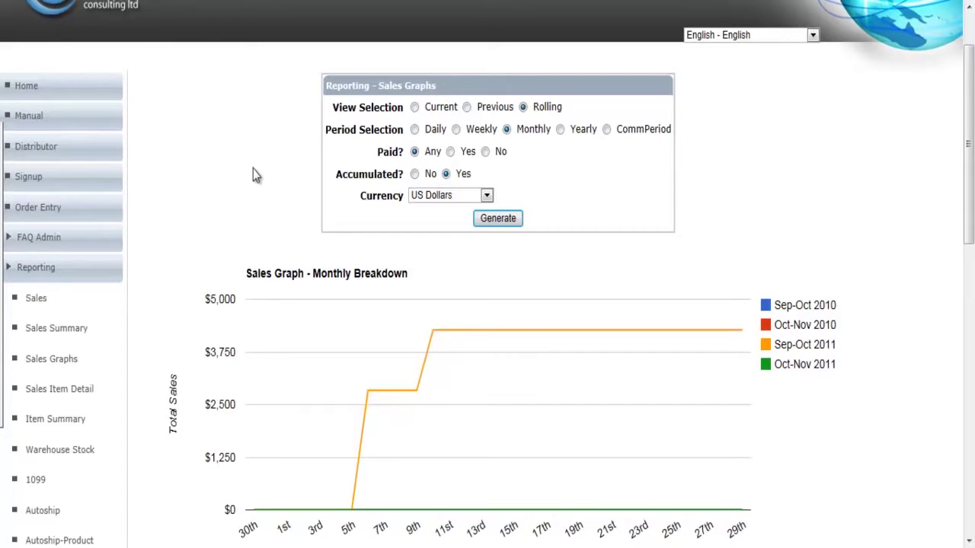
{"action": "left_click", "coordinate": [414, 107]}
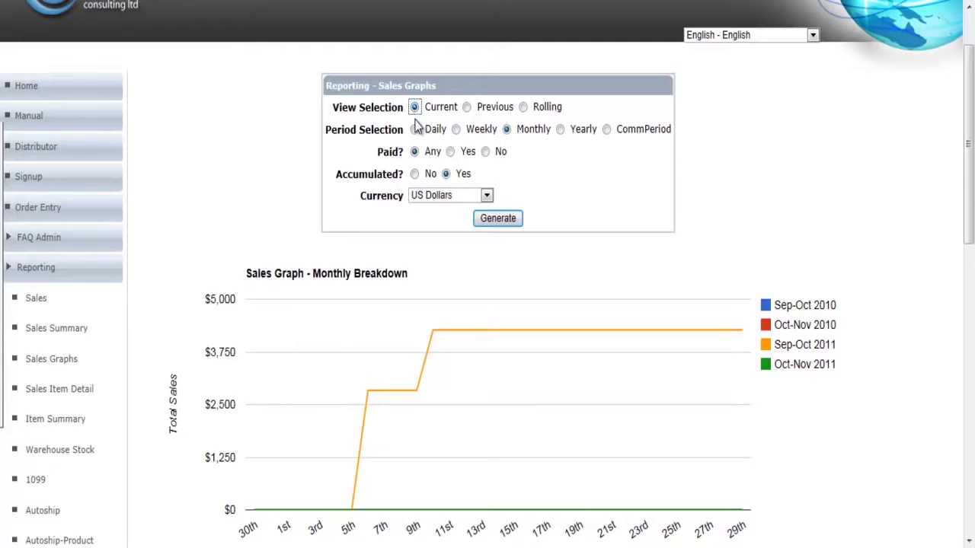
{"action": "left_click", "coordinate": [457, 130]}
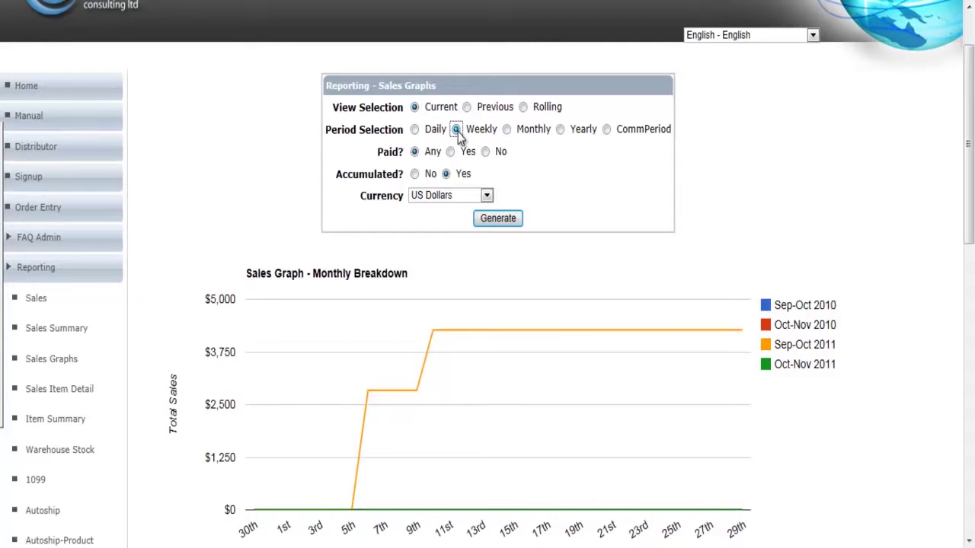
{"action": "left_click", "coordinate": [501, 220]}
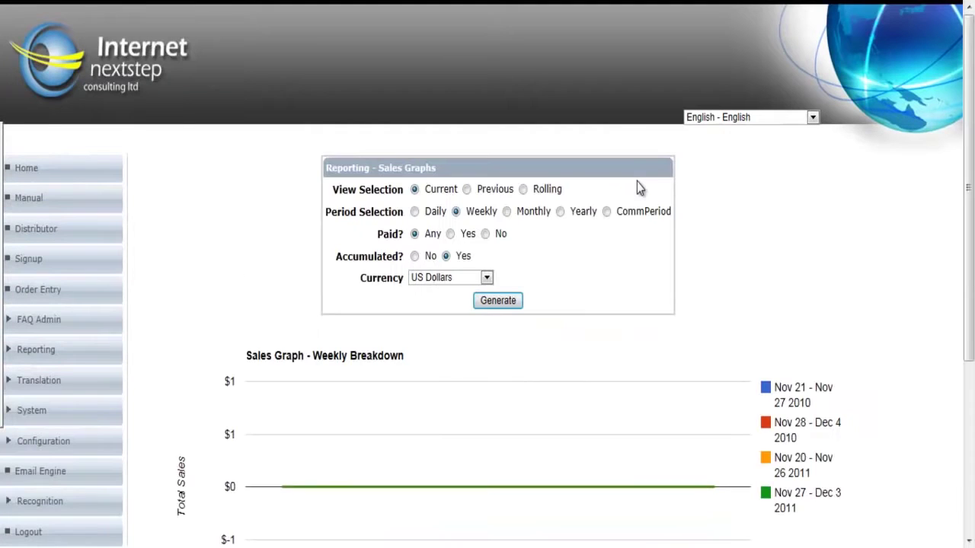
{"action": "scroll", "coordinate": [639, 188], "scroll_direction": "down", "scroll_amount": 3}
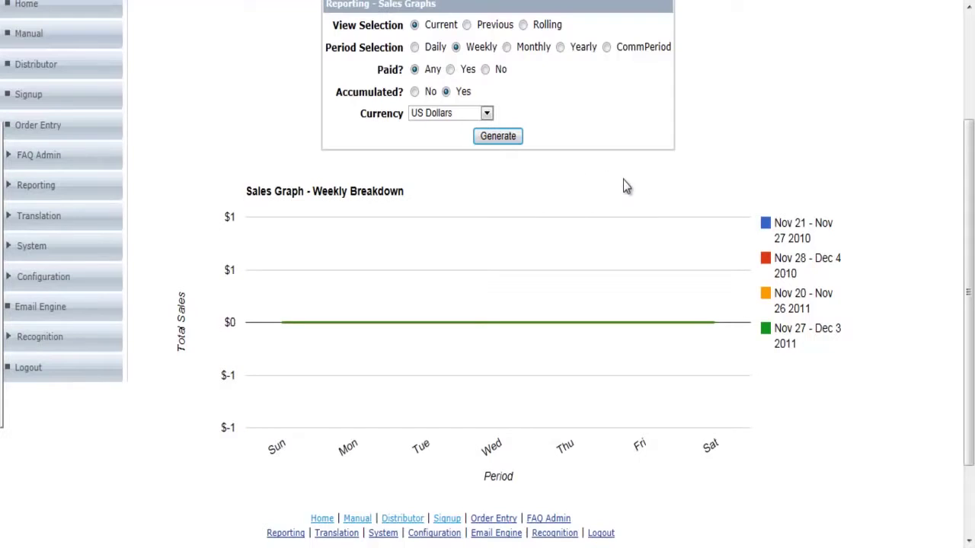
Generate the sales graph with the Rolling view, Yearly period and US Dollars as currency
{"action": "scroll", "coordinate": [683, 188], "scroll_direction": "up", "scroll_amount": 1}
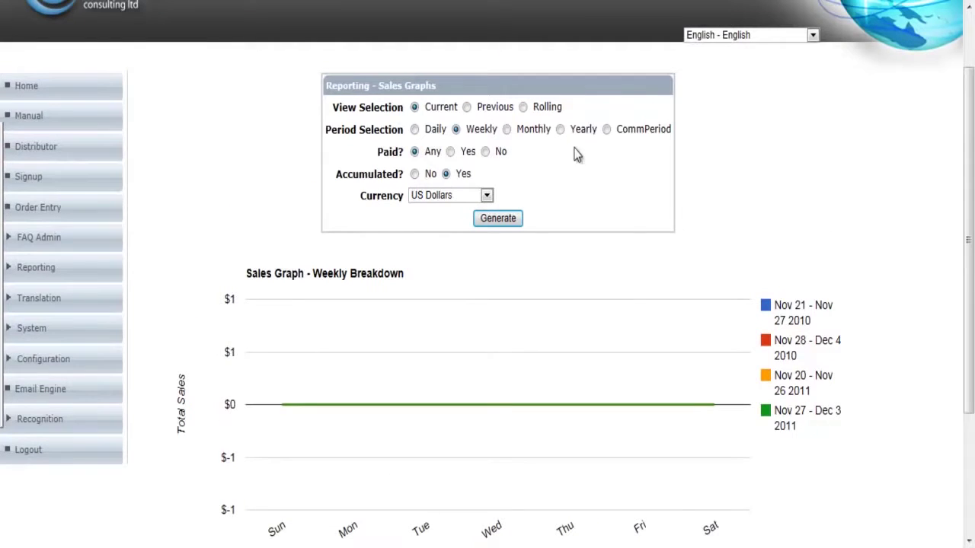
{"action": "left_click", "coordinate": [523, 108]}
{"action": "left_click", "coordinate": [561, 131]}
{"action": "left_click", "coordinate": [454, 197]}
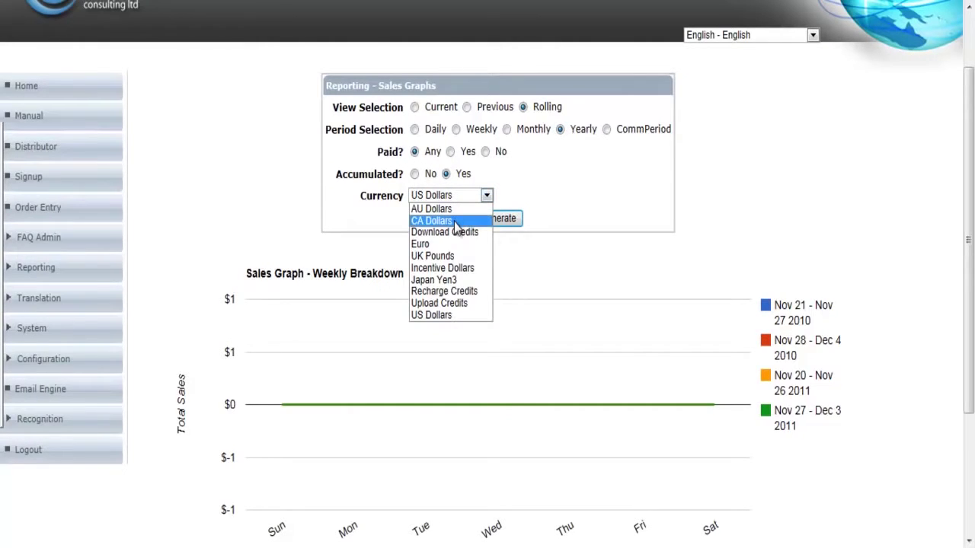
{"action": "left_click", "coordinate": [451, 317]}
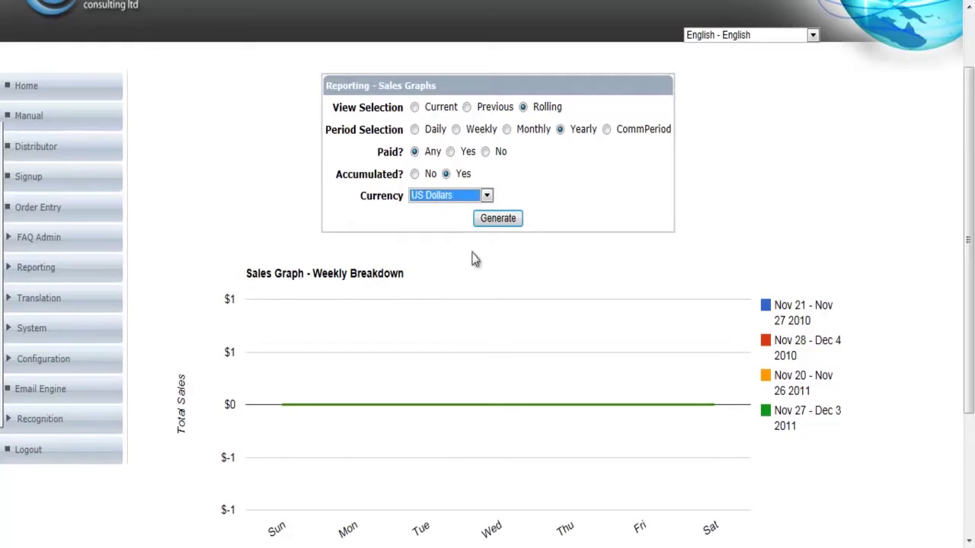
{"action": "left_click", "coordinate": [499, 219]}
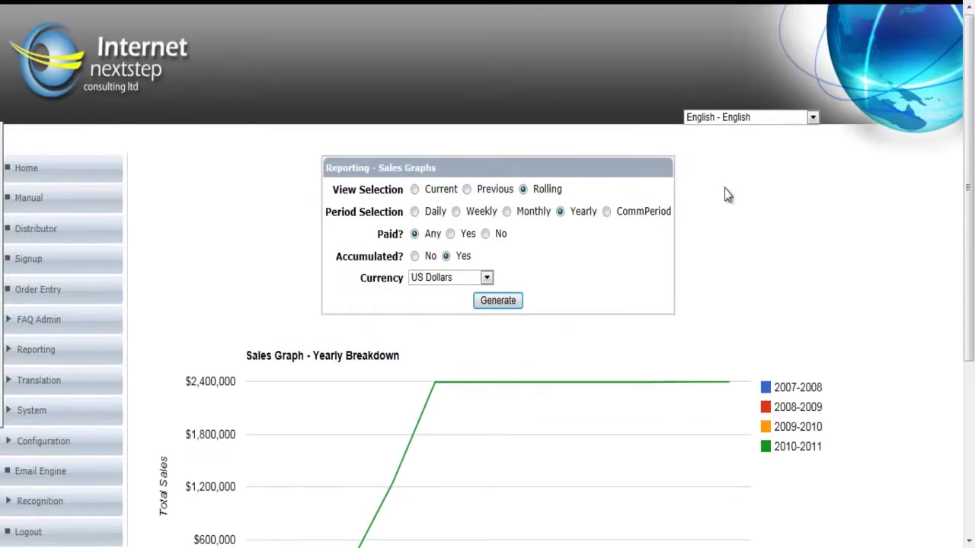
{"action": "scroll", "coordinate": [724, 188], "scroll_direction": "down", "scroll_amount": 3}
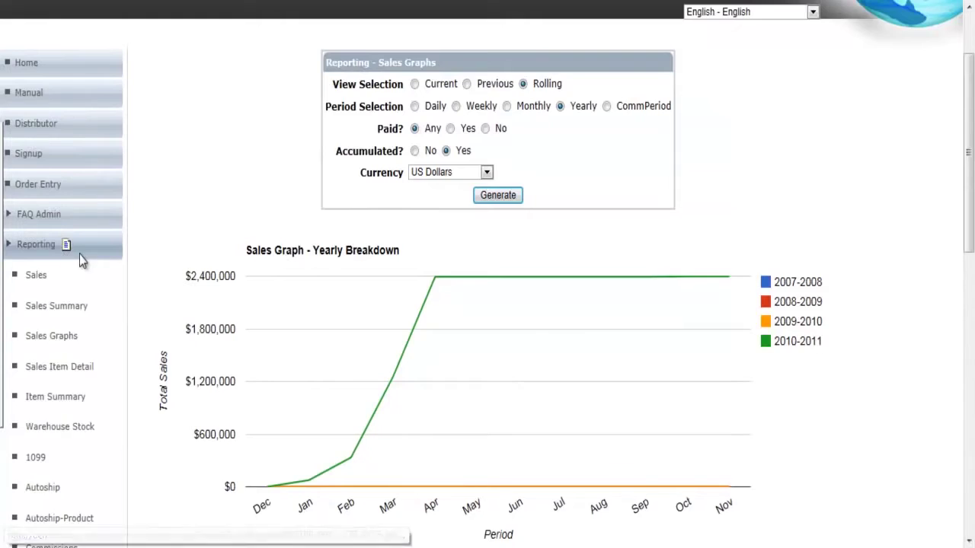
Look through the list of reports available in the Reporting section
{"action": "scroll", "coordinate": [81, 256], "scroll_direction": "down", "scroll_amount": 3}
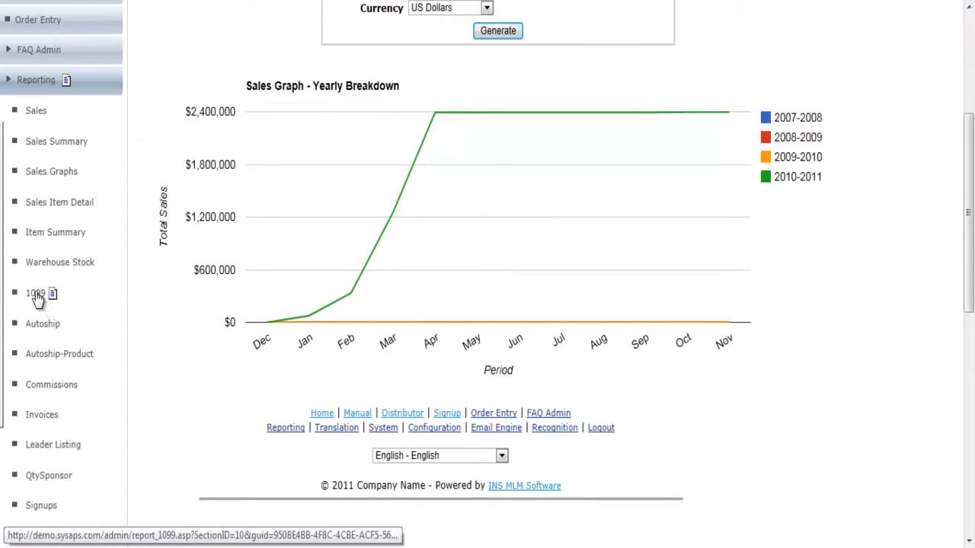
{"action": "scroll", "coordinate": [117, 286], "scroll_direction": "down", "scroll_amount": 2}
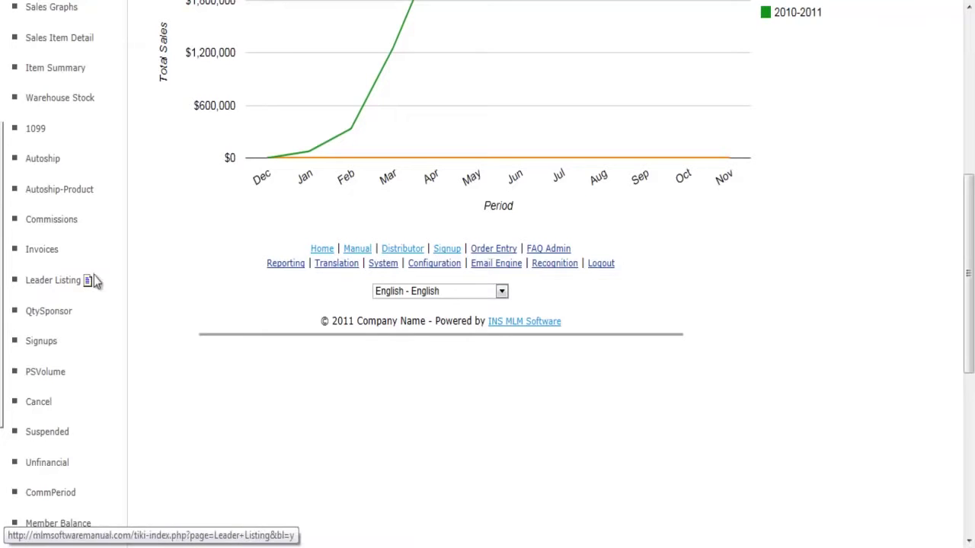
{"action": "scroll", "coordinate": [148, 278], "scroll_direction": "down", "scroll_amount": 1}
{"action": "scroll", "coordinate": [45, 221], "scroll_direction": "down", "scroll_amount": 1}
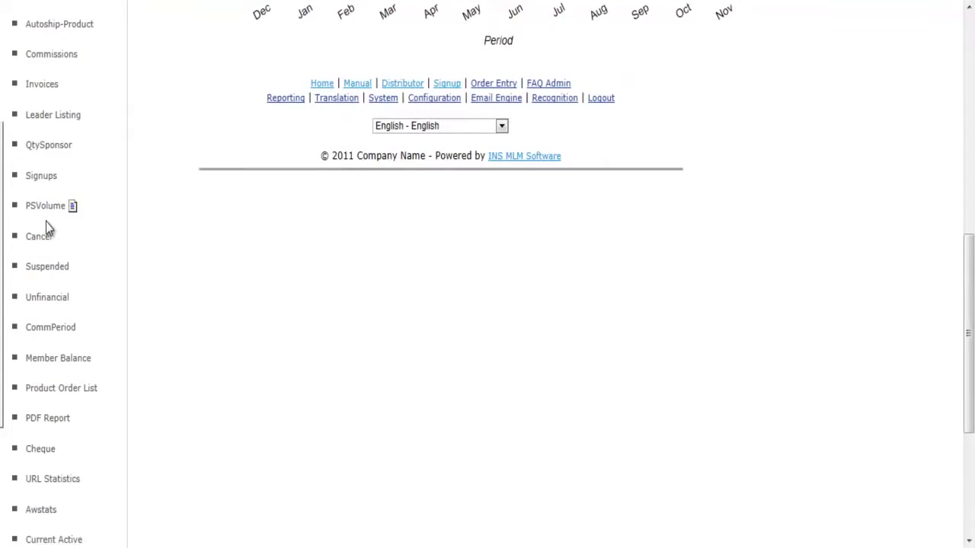
{"action": "scroll", "coordinate": [46, 223], "scroll_direction": "down", "scroll_amount": 1}
{"action": "scroll", "coordinate": [47, 224], "scroll_direction": "down", "scroll_amount": 2}
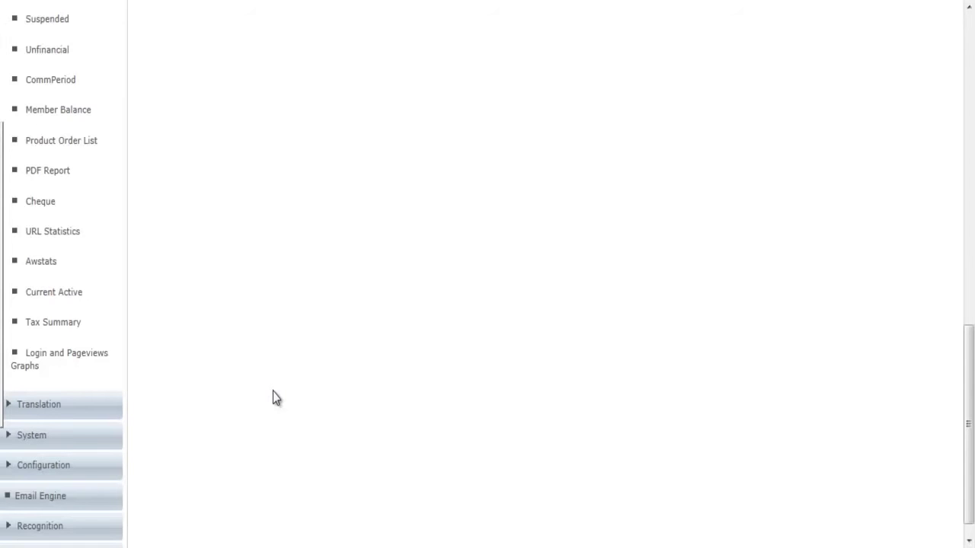
{"action": "scroll", "coordinate": [255, 207], "scroll_direction": "down", "scroll_amount": 1}
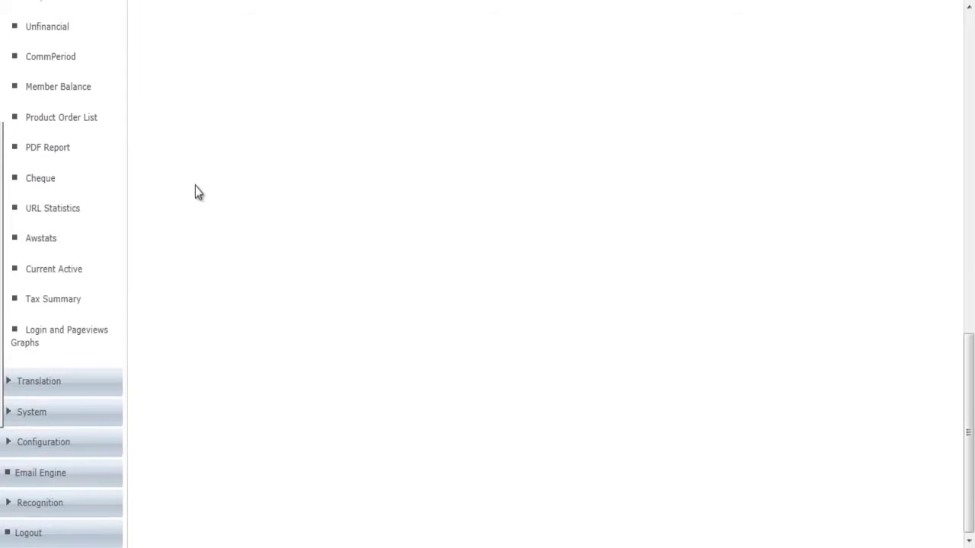
{"action": "scroll", "coordinate": [195, 190], "scroll_direction": "up", "scroll_amount": 3}
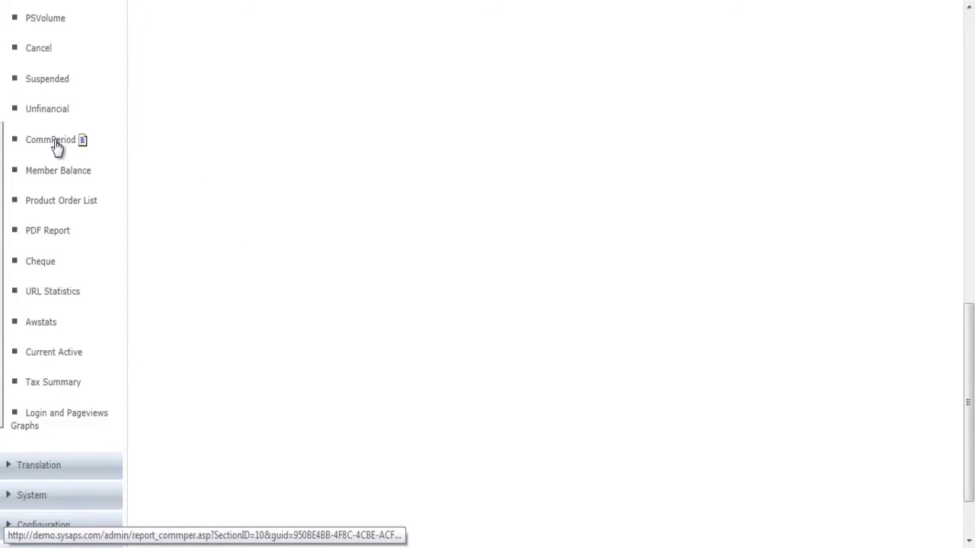
Open the Sales Item Detail report from the Reporting section
{"action": "scroll", "coordinate": [58, 146], "scroll_direction": "up", "scroll_amount": 8}
{"action": "scroll", "coordinate": [59, 148], "scroll_direction": "down", "scroll_amount": 3}
{"action": "left_click", "coordinate": [59, 306]}
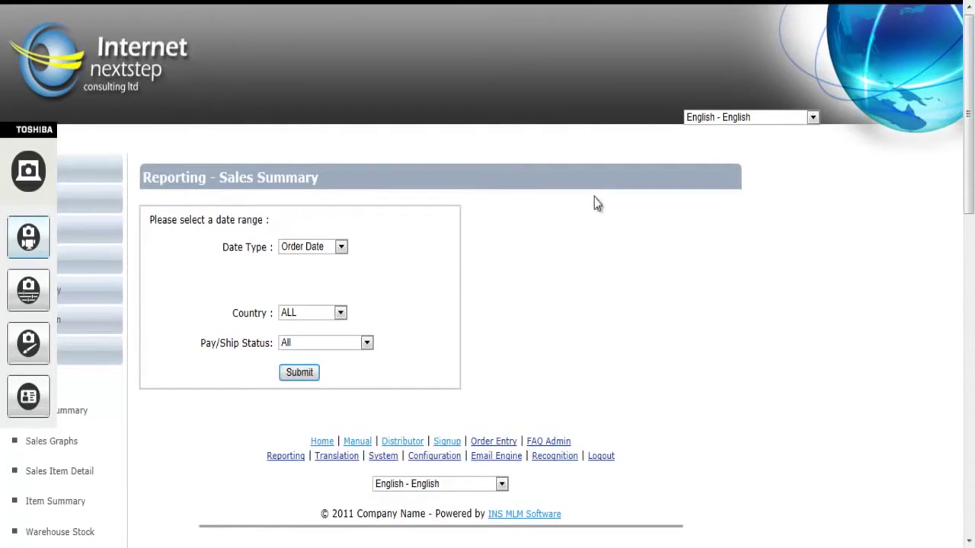
Expand the Translation section of the navigation to show its entries
{"action": "scroll", "coordinate": [594, 197], "scroll_direction": "down", "scroll_amount": 6}
{"action": "scroll", "coordinate": [196, 191], "scroll_direction": "down", "scroll_amount": 5}
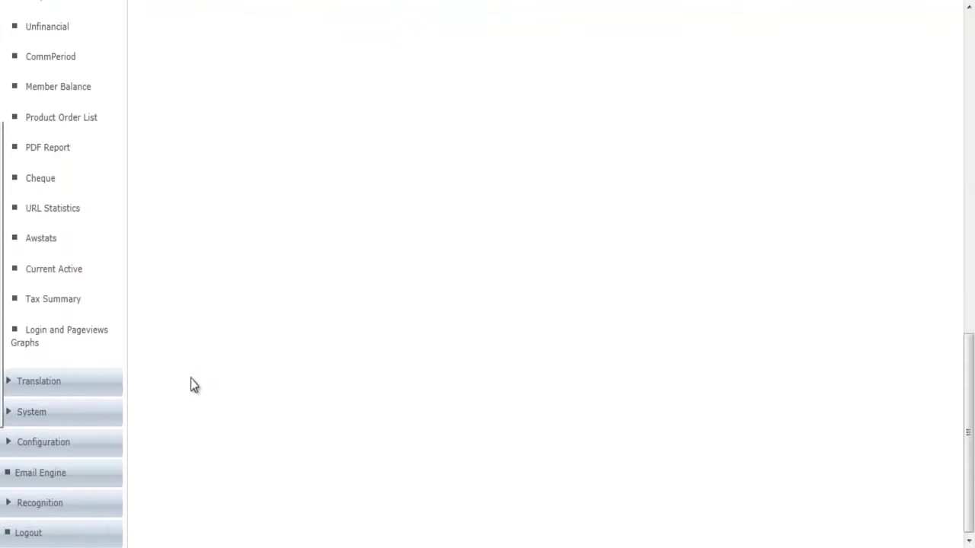
{"action": "left_click", "coordinate": [9, 381]}
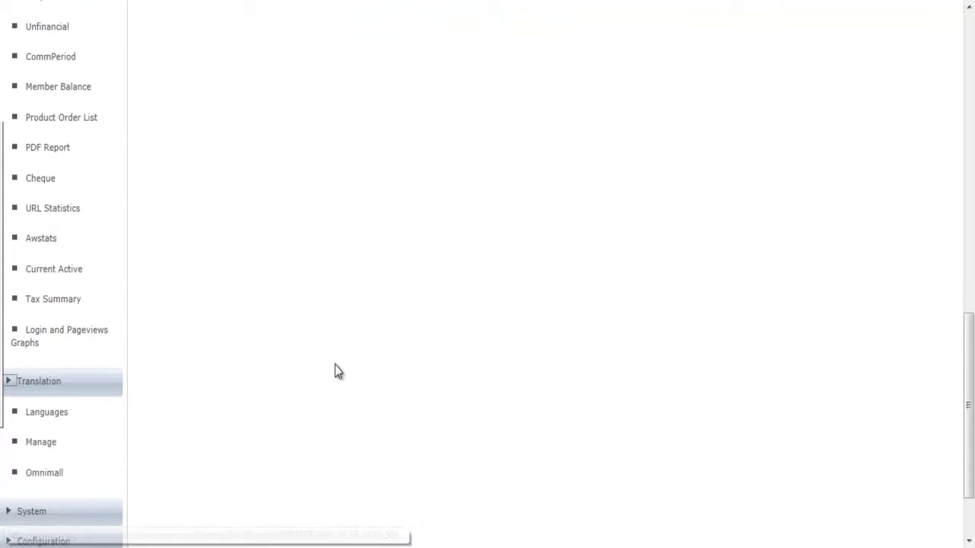
{"action": "scroll", "coordinate": [338, 372], "scroll_direction": "down", "scroll_amount": 1}
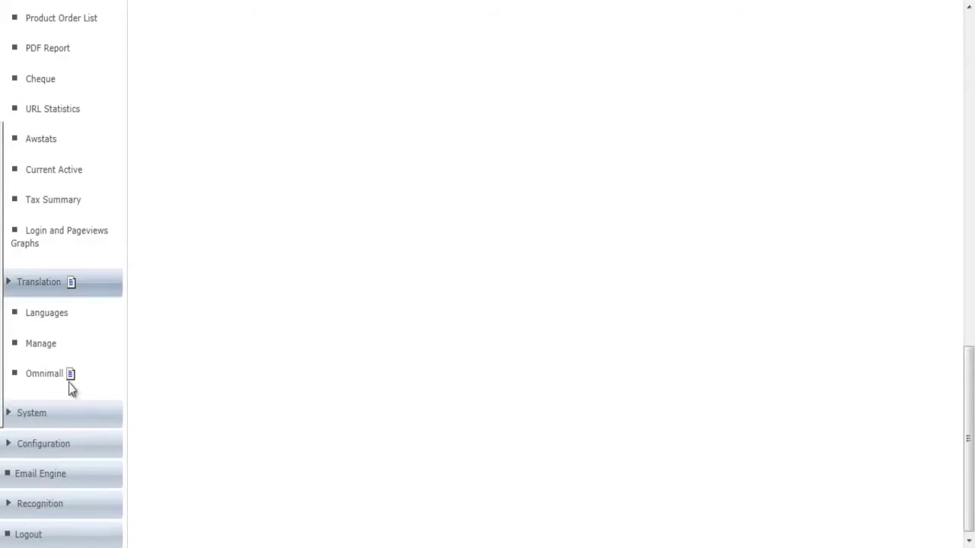
From the System section, open the Autoship list for day 16 in period 15 and put the second entry on hold
{"action": "left_click", "coordinate": [11, 416]}
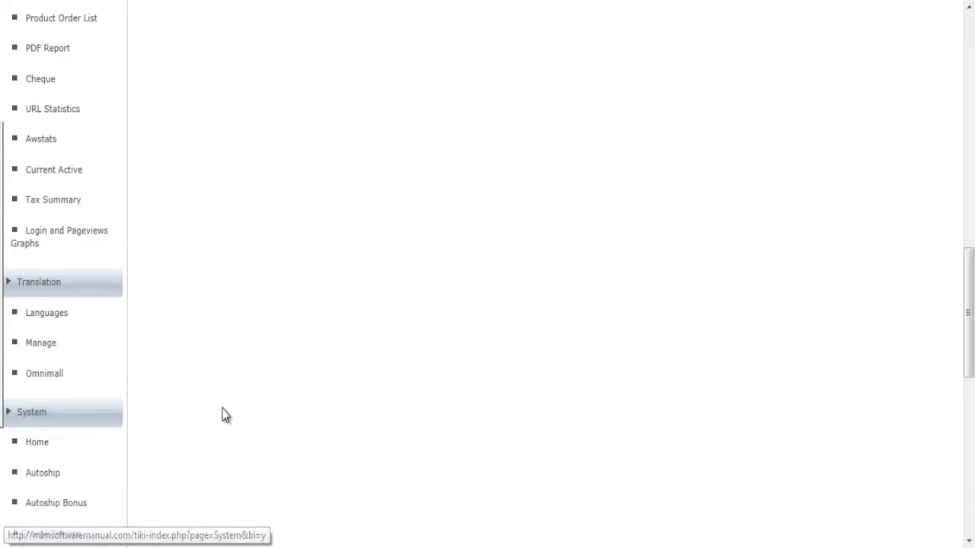
{"action": "scroll", "coordinate": [228, 404], "scroll_direction": "down", "scroll_amount": 5}
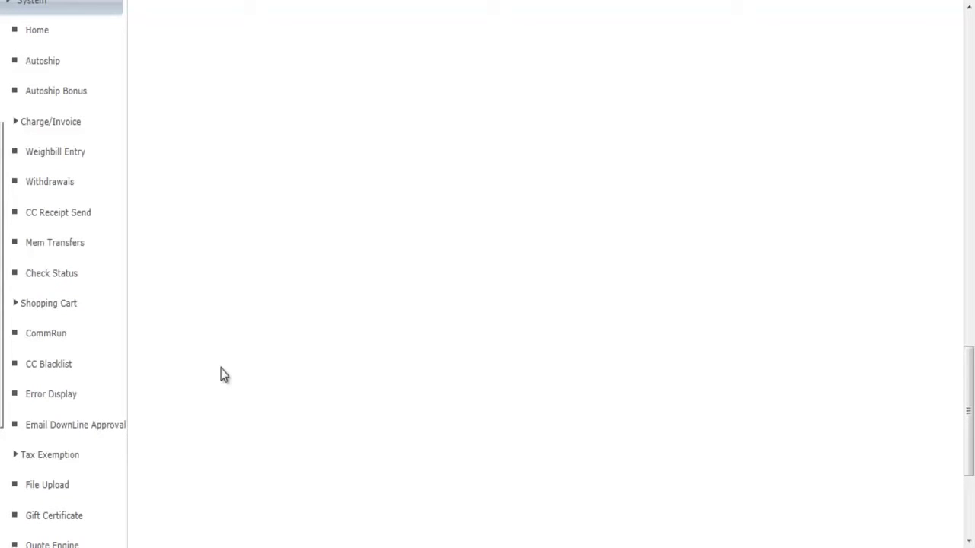
{"action": "left_click", "coordinate": [45, 64]}
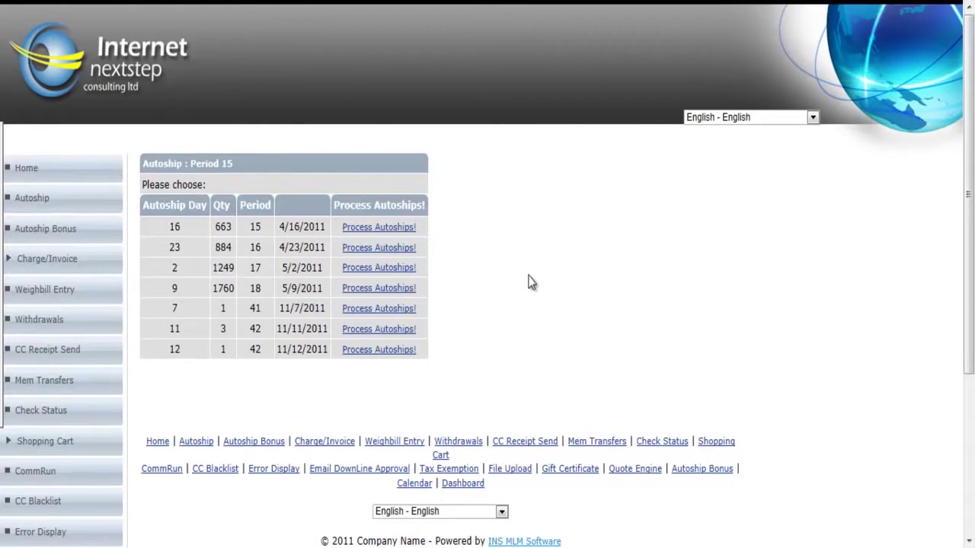
{"action": "left_click", "coordinate": [391, 233]}
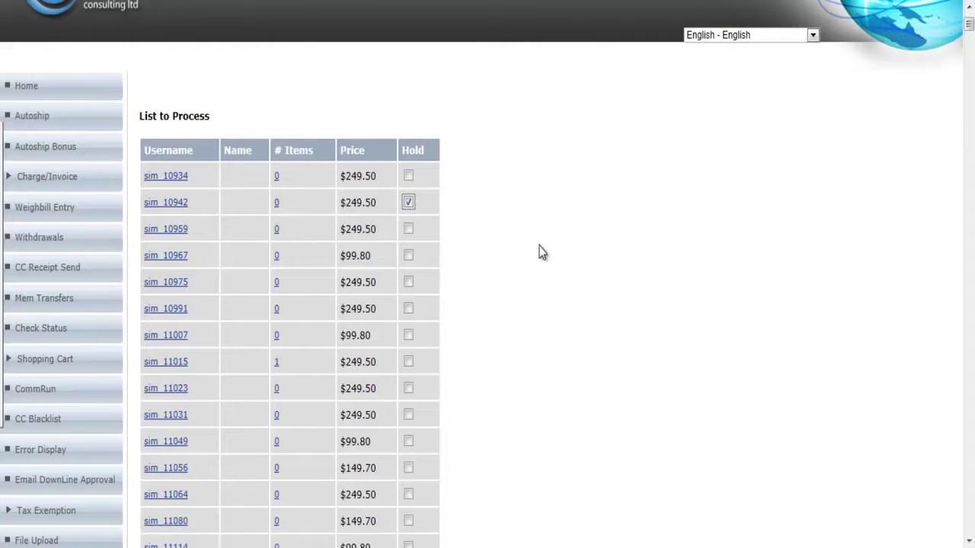
Look through the list of autoships to process, including the removal and processing options after its last entry
{"action": "scroll", "coordinate": [538, 252], "scroll_direction": "down", "scroll_amount": 7}
{"action": "scroll", "coordinate": [539, 251], "scroll_direction": "down", "scroll_amount": 20}
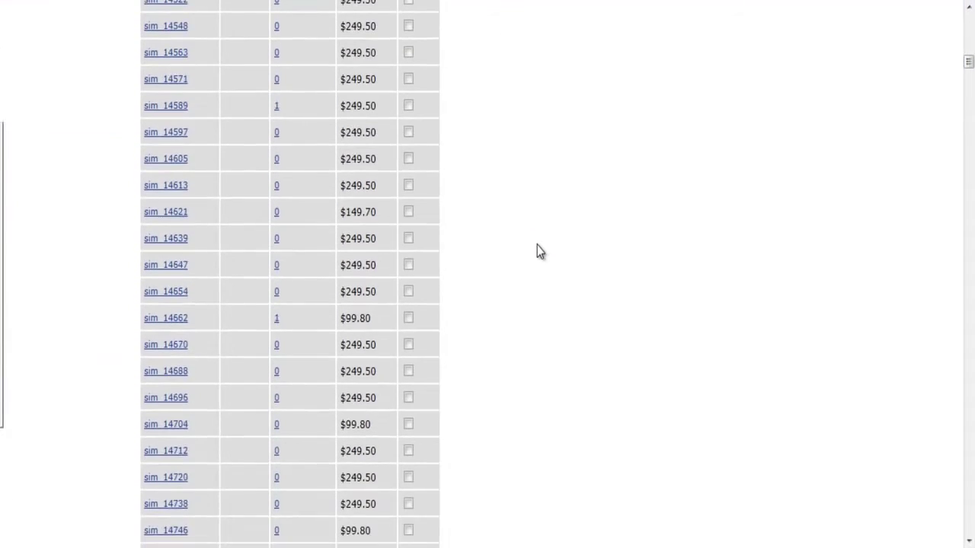
{"action": "scroll", "coordinate": [536, 250], "scroll_direction": "up", "scroll_amount": 20}
{"action": "scroll", "coordinate": [534, 244], "scroll_direction": "down", "scroll_amount": 20}
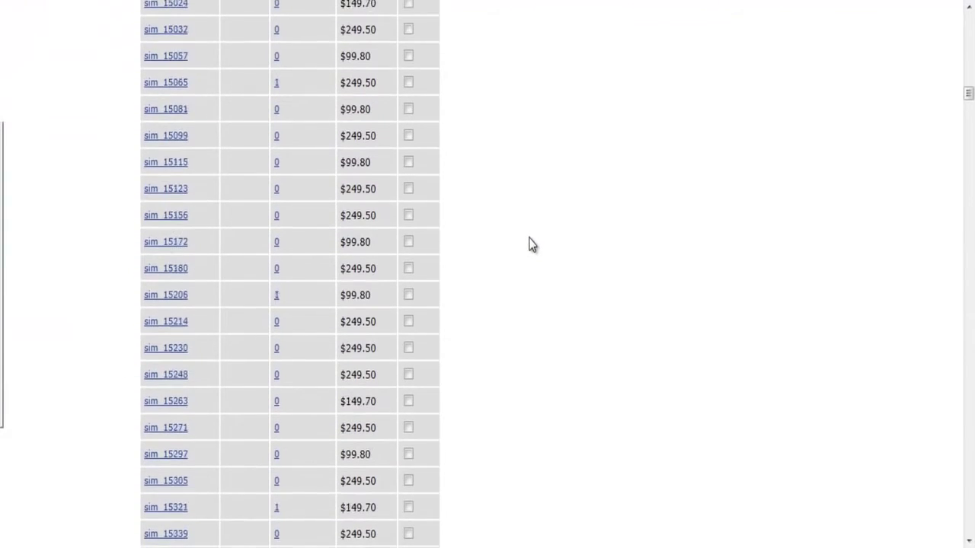
{"action": "scroll", "coordinate": [526, 229], "scroll_direction": "down", "scroll_amount": 20}
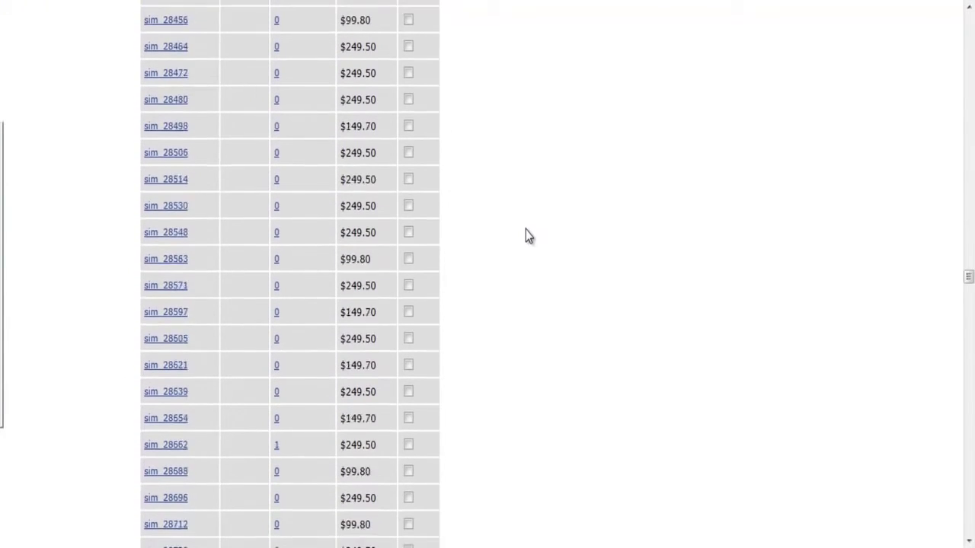
{"action": "scroll", "coordinate": [532, 214], "scroll_direction": "down", "scroll_amount": 3}
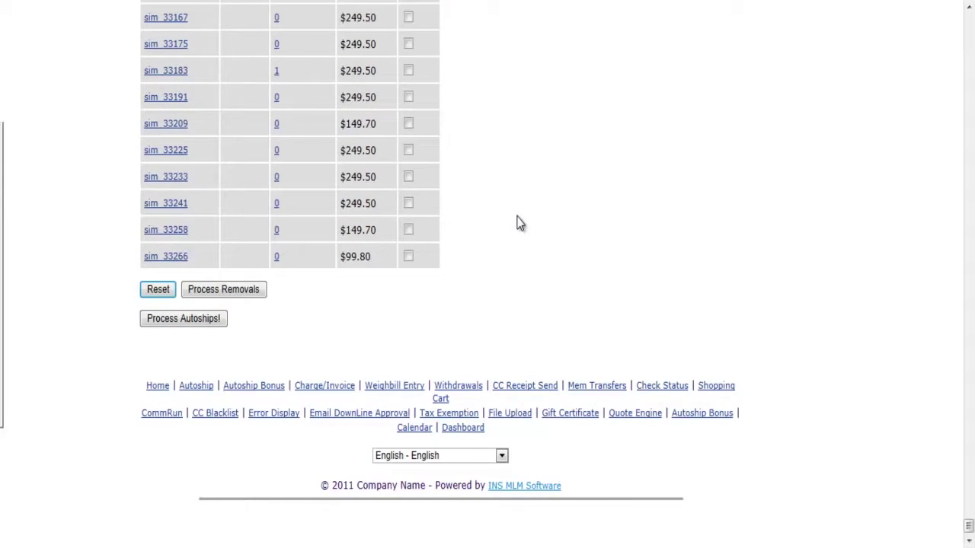
{"action": "scroll", "coordinate": [514, 217], "scroll_direction": "up", "scroll_amount": 20}
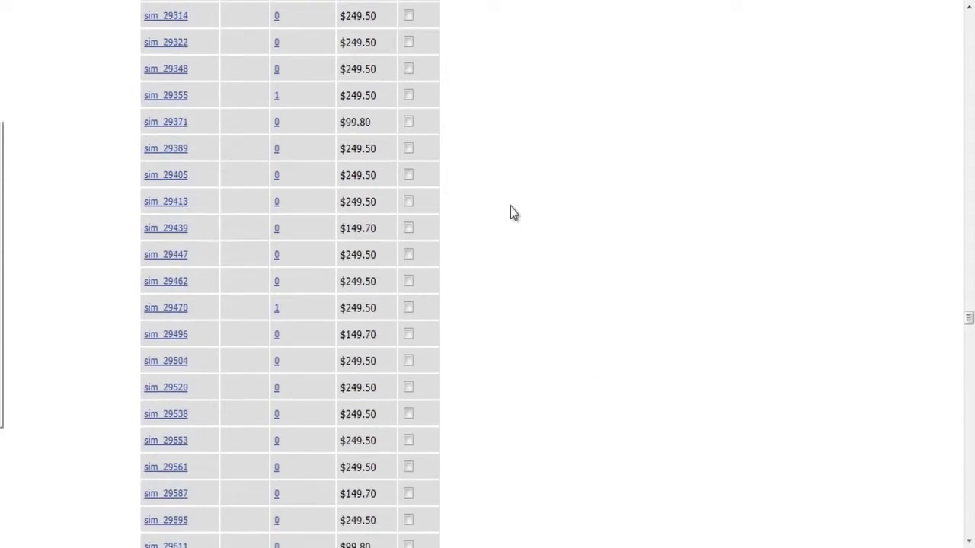
{"action": "scroll", "coordinate": [510, 209], "scroll_direction": "up", "scroll_amount": 20}
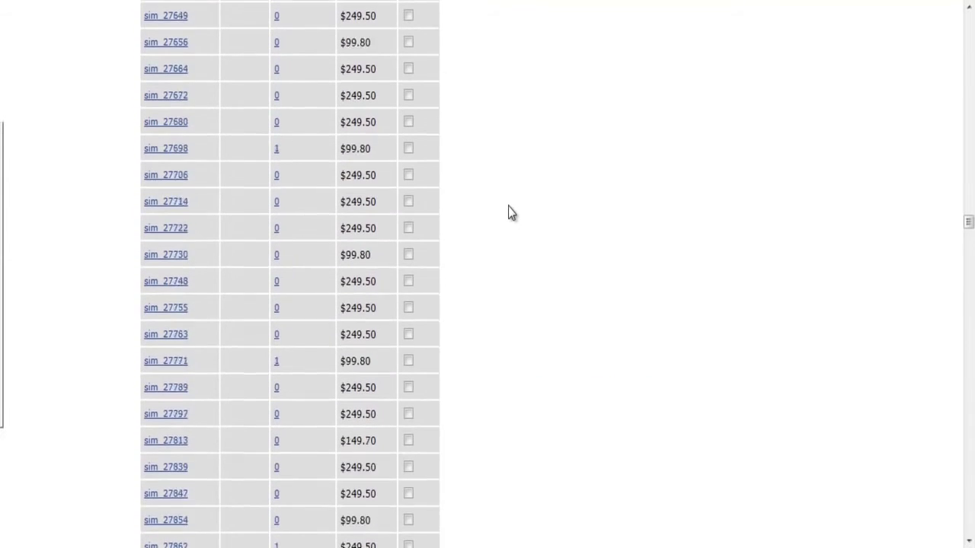
{"action": "scroll", "coordinate": [494, 193], "scroll_direction": "up", "scroll_amount": 20}
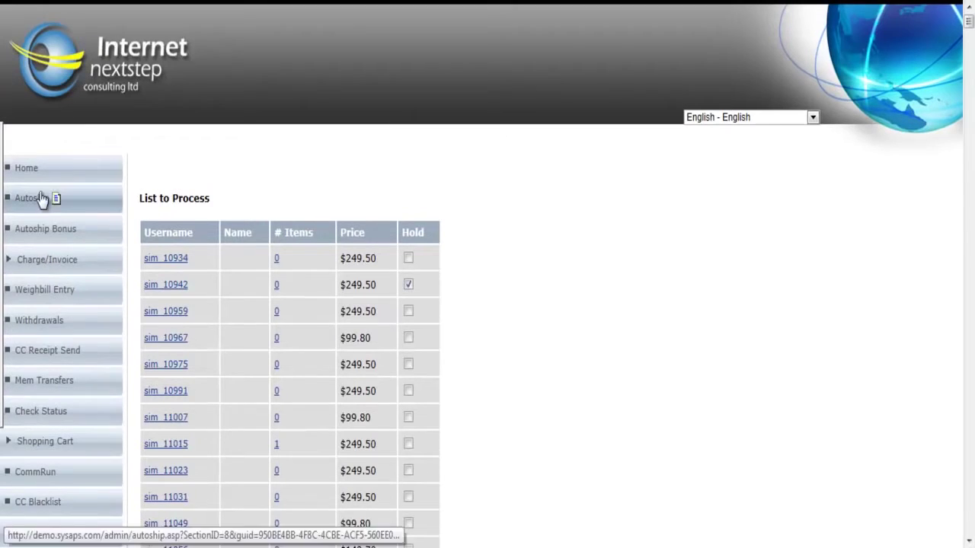
Open the Autoship Bonus page and review its item, quantity, period, repeat and country options
{"action": "left_click", "coordinate": [60, 233]}
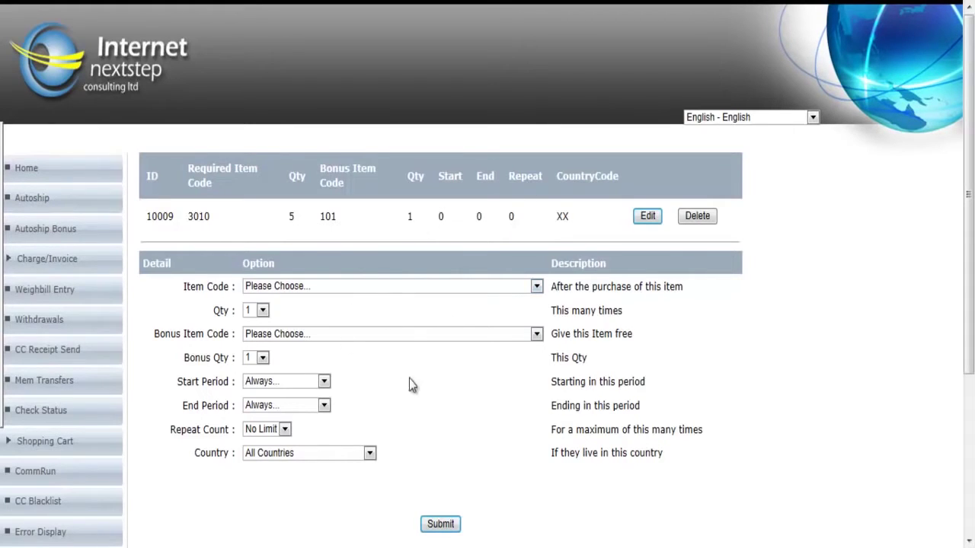
{"action": "scroll", "coordinate": [472, 393], "scroll_direction": "down", "scroll_amount": 3}
Expand the Charge/Invoice section and open the Charging / Invoicing page for unpaid orders
{"action": "scroll", "coordinate": [226, 259], "scroll_direction": "up", "scroll_amount": 2}
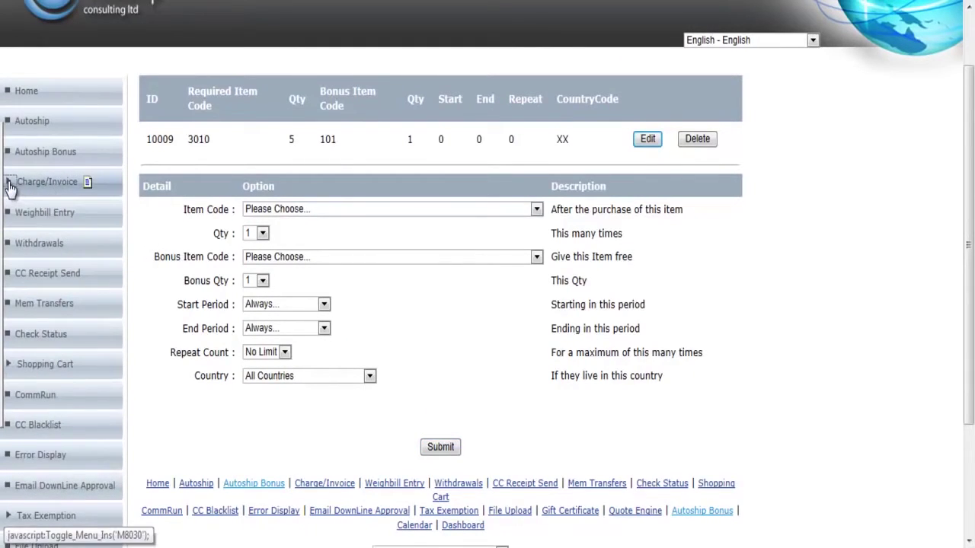
{"action": "left_click", "coordinate": [12, 187]}
{"action": "left_click", "coordinate": [64, 217]}
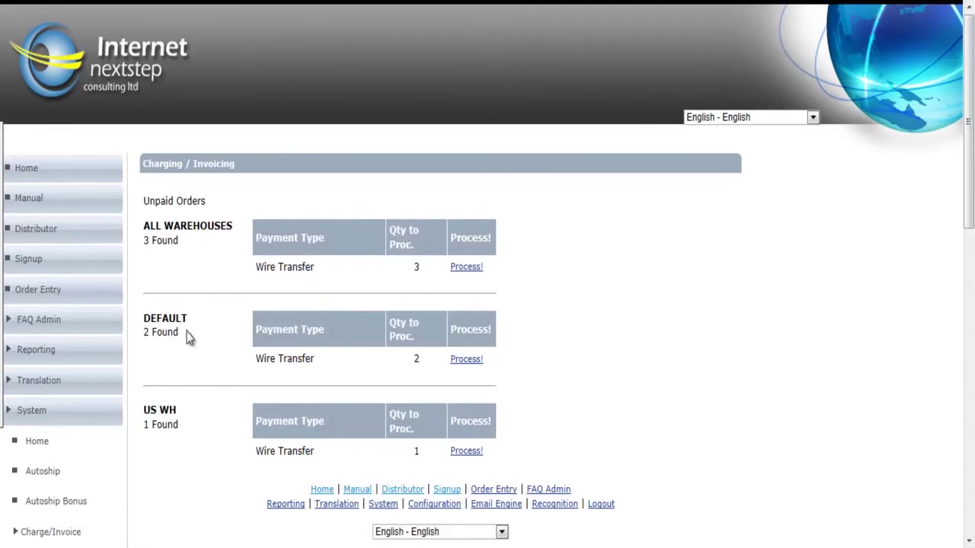
Open the unpaid wire transfer orders of all warehouses for processing and place the cursor in the first order's Reference field
{"action": "left_click_drag", "start_coordinate": [144, 318], "coordinate": [157, 335]}
{"action": "left_click", "coordinate": [464, 267]}
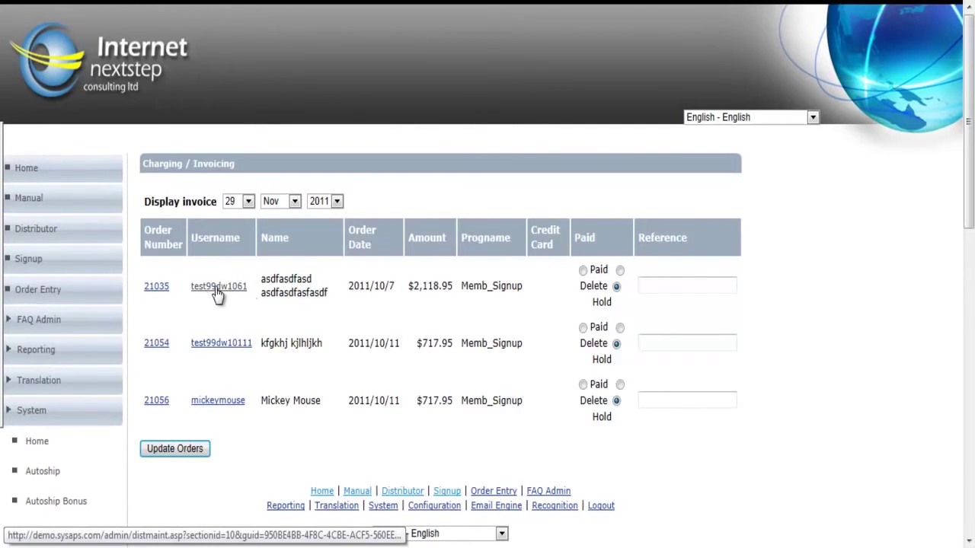
{"action": "left_click", "coordinate": [724, 285]}
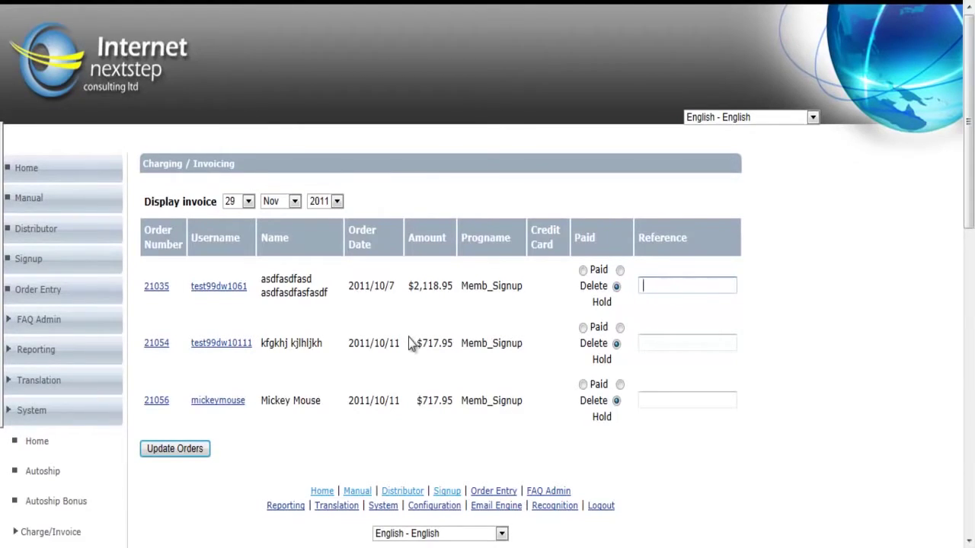
View the Charge/Invoice Printing page with its warehouse selection, and open the Shipping page
{"action": "scroll", "coordinate": [228, 380], "scroll_direction": "down", "scroll_amount": 3}
{"action": "left_click", "coordinate": [40, 430]}
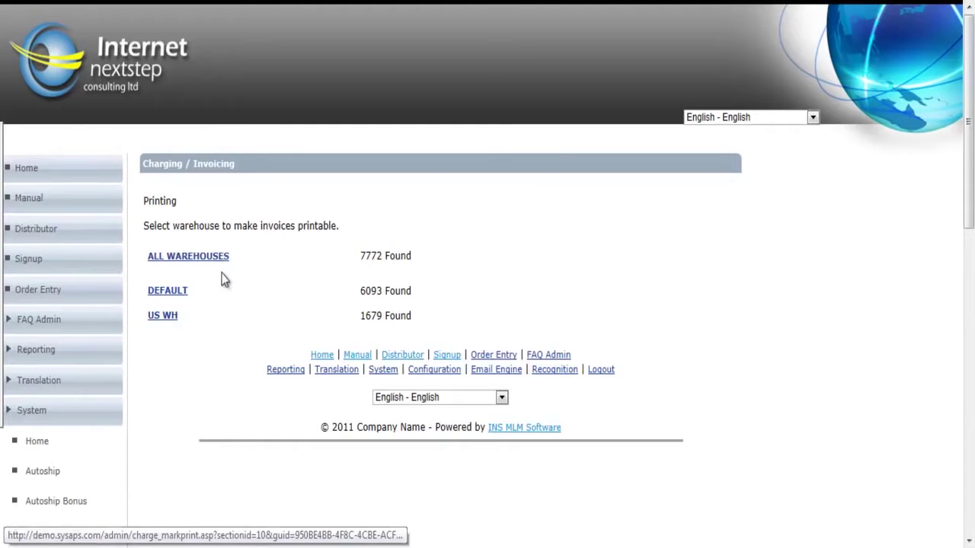
{"action": "scroll", "coordinate": [236, 300], "scroll_direction": "down", "scroll_amount": 3}
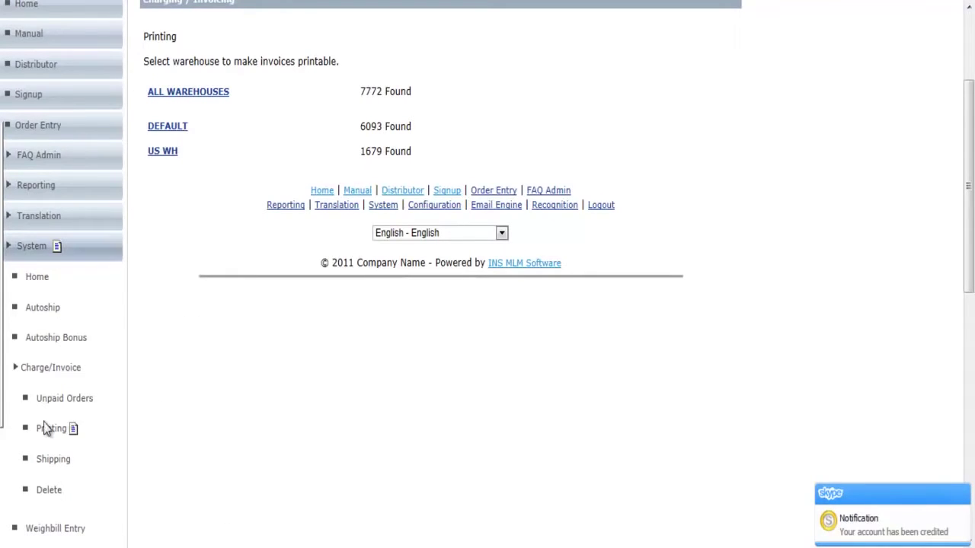
{"action": "left_click", "coordinate": [52, 459]}
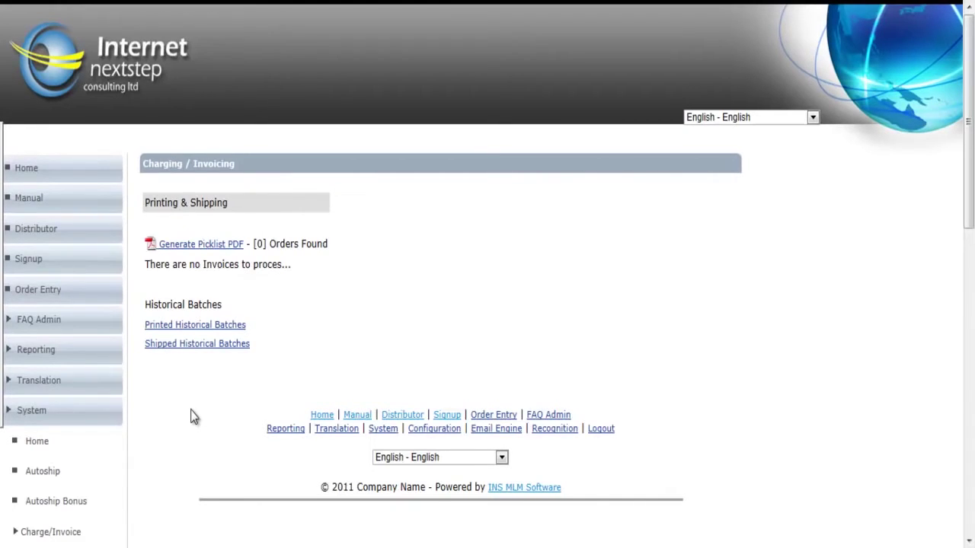
Open the Weighbill Entry page and review its order entry form, CSV import and the System functions list
{"action": "scroll", "coordinate": [192, 417], "scroll_direction": "down", "scroll_amount": 3}
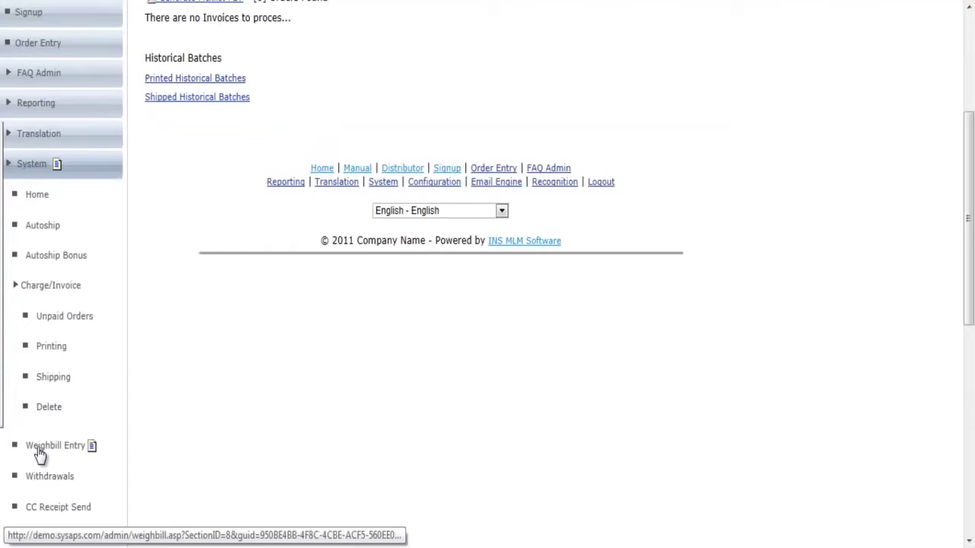
{"action": "left_click", "coordinate": [48, 446]}
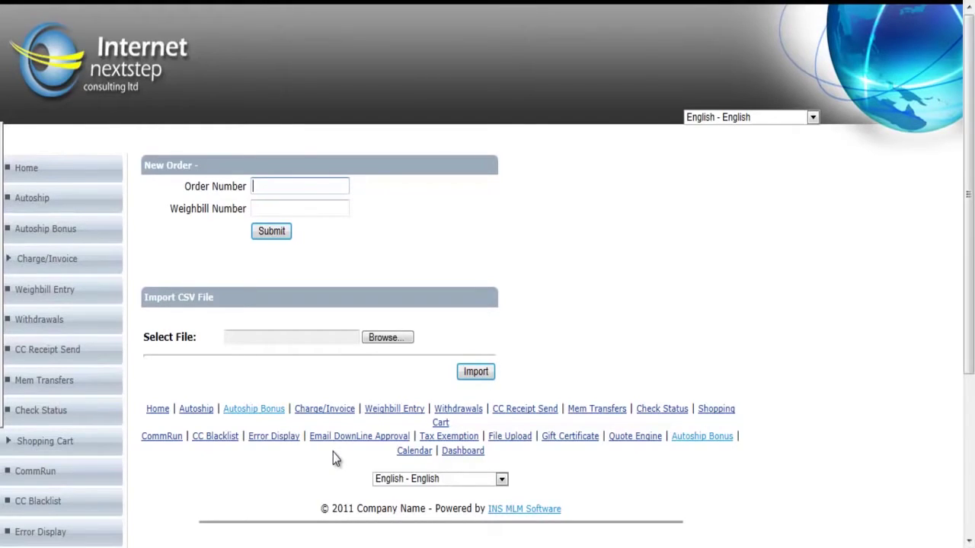
{"action": "left_click", "coordinate": [191, 465]}
{"action": "scroll", "coordinate": [190, 466], "scroll_direction": "down", "scroll_amount": 2}
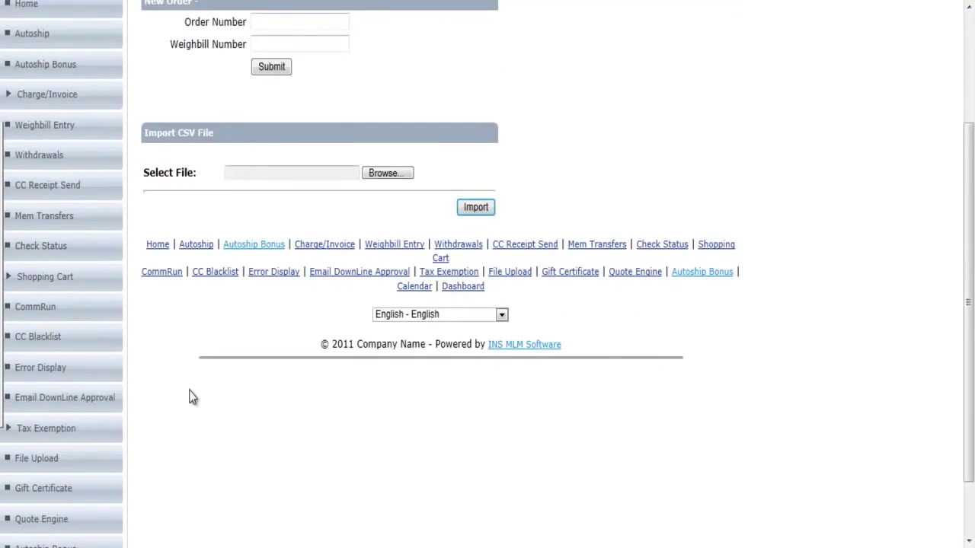
{"action": "scroll", "coordinate": [190, 396], "scroll_direction": "up", "scroll_amount": 1}
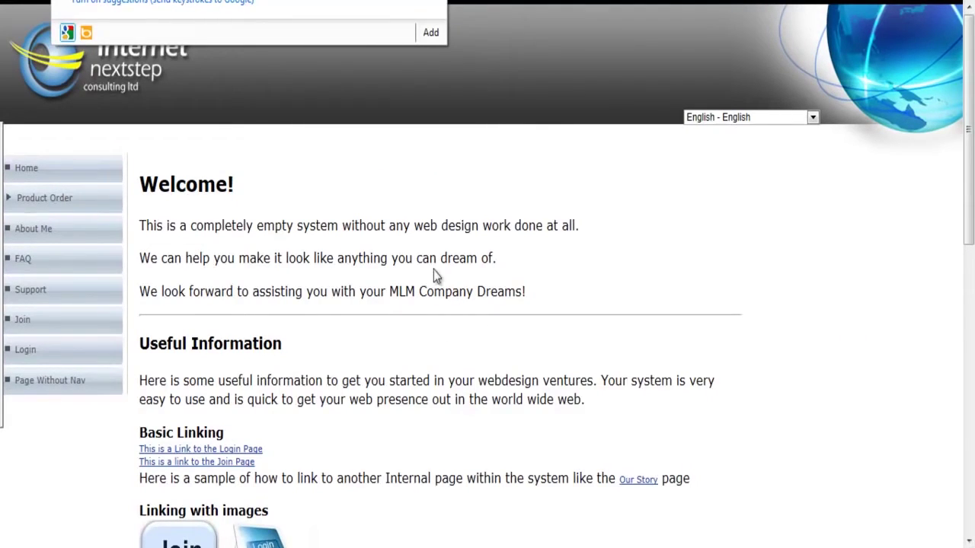
Look through the public website's Welcome page, including its linking and macro samples, and open the members login form
{"action": "scroll", "coordinate": [479, 316], "scroll_direction": "down", "scroll_amount": 5}
{"action": "scroll", "coordinate": [465, 274], "scroll_direction": "up", "scroll_amount": 4}
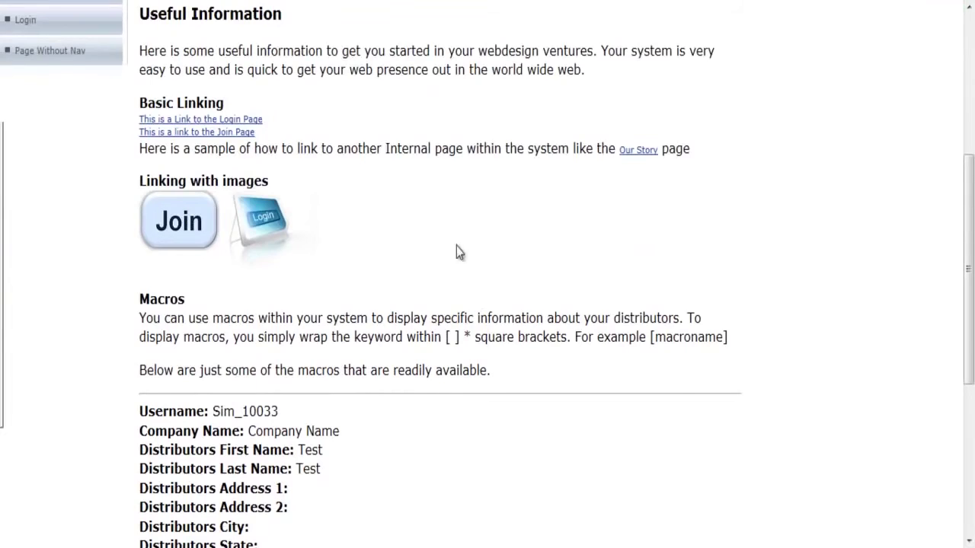
{"action": "left_click", "coordinate": [25, 268]}
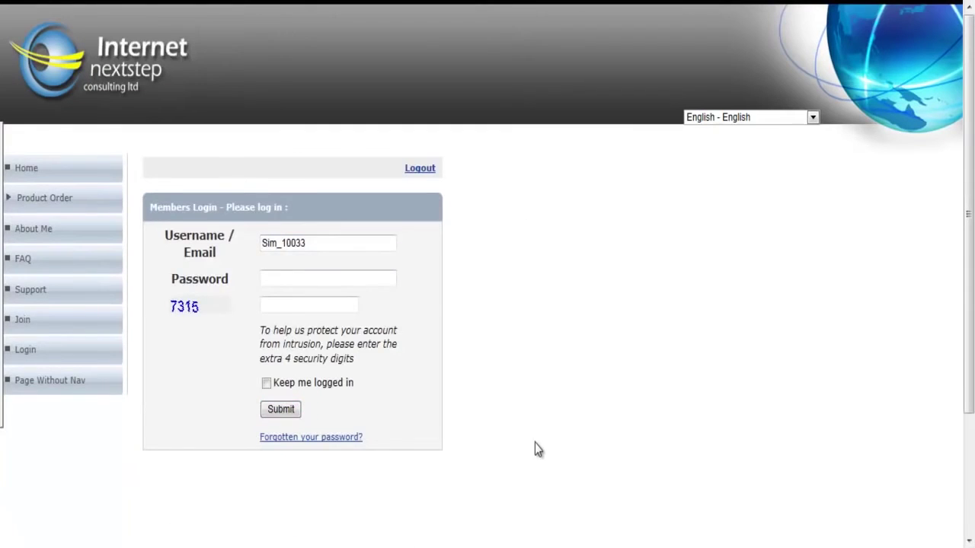
Review the member dashboard's Status news feed and display the prospect, member and admin mails
{"action": "scroll", "coordinate": [526, 343], "scroll_direction": "down", "scroll_amount": 1}
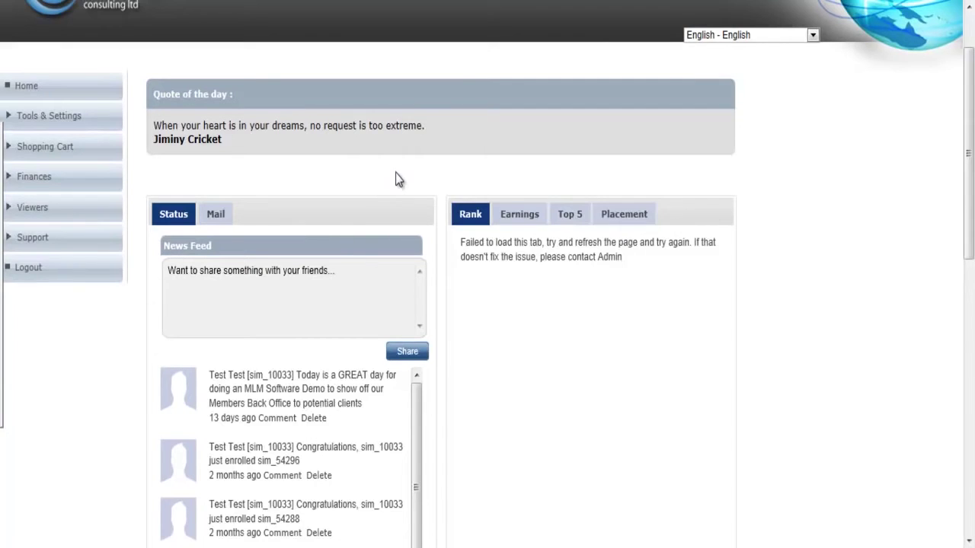
{"action": "scroll", "coordinate": [398, 172], "scroll_direction": "down", "scroll_amount": 3}
{"action": "scroll", "coordinate": [403, 174], "scroll_direction": "up", "scroll_amount": 1}
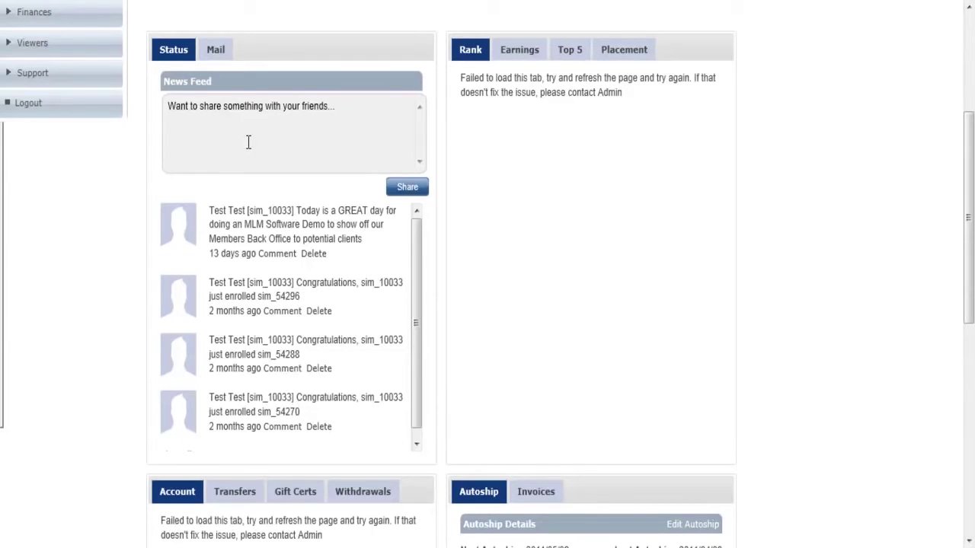
{"action": "left_click", "coordinate": [216, 49]}
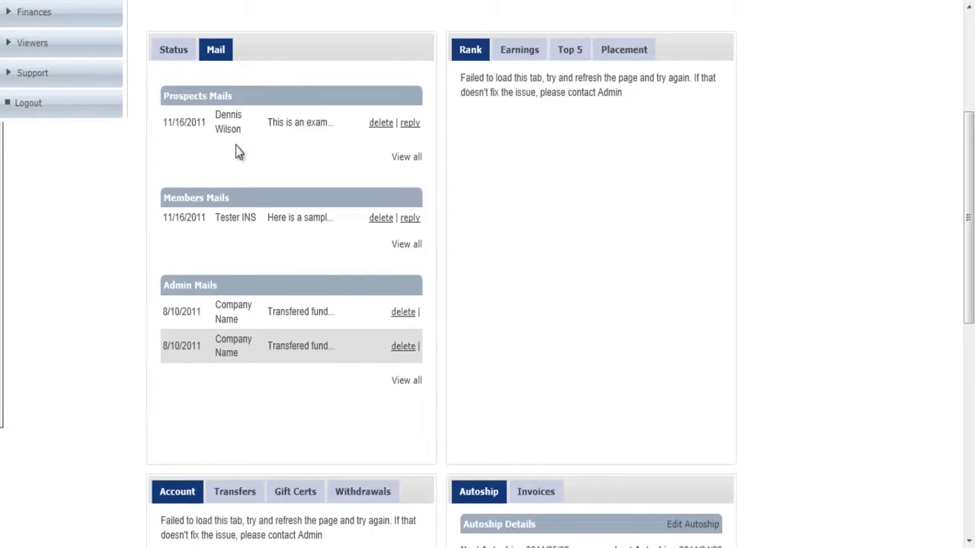
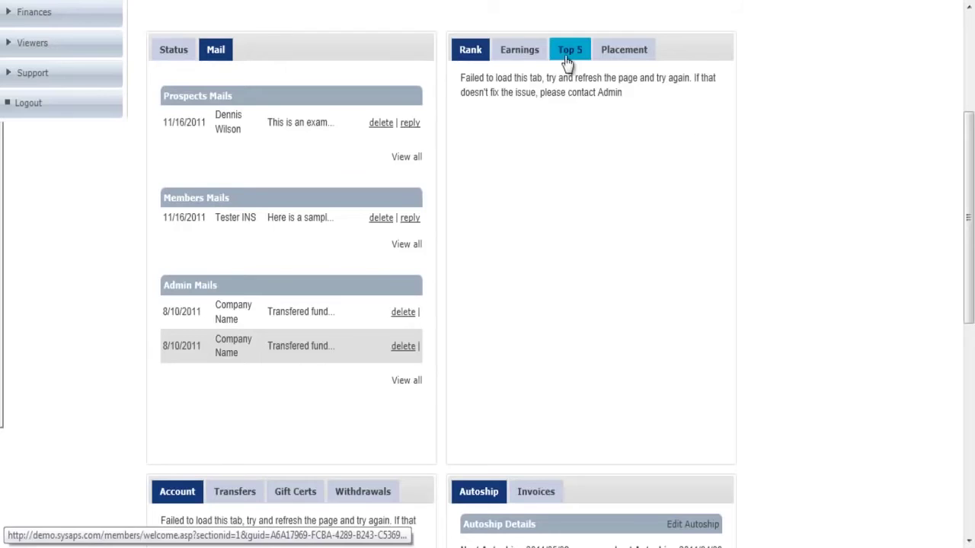
View the dashboard's Earnings, Top 5 sponsors and Placement information in turn
{"action": "left_click", "coordinate": [525, 49]}
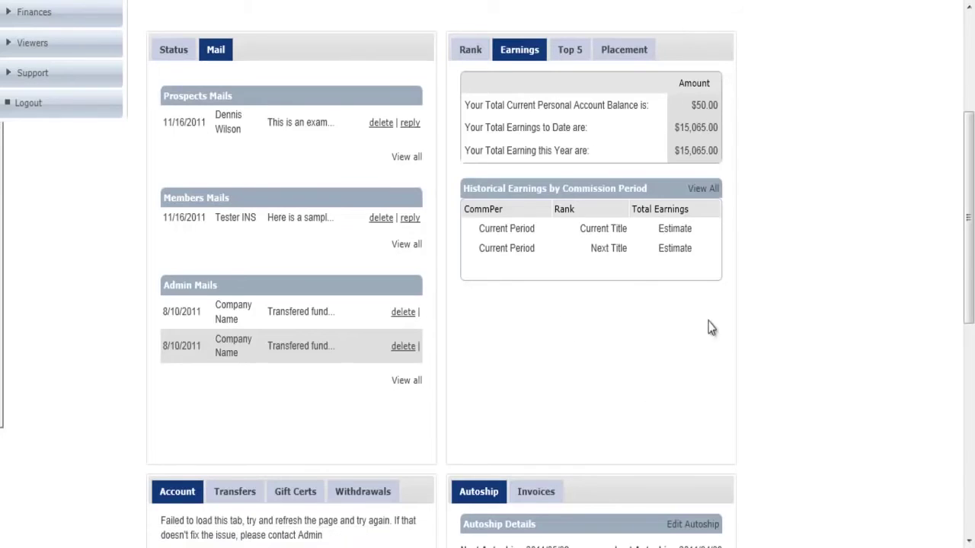
{"action": "left_click", "coordinate": [569, 50]}
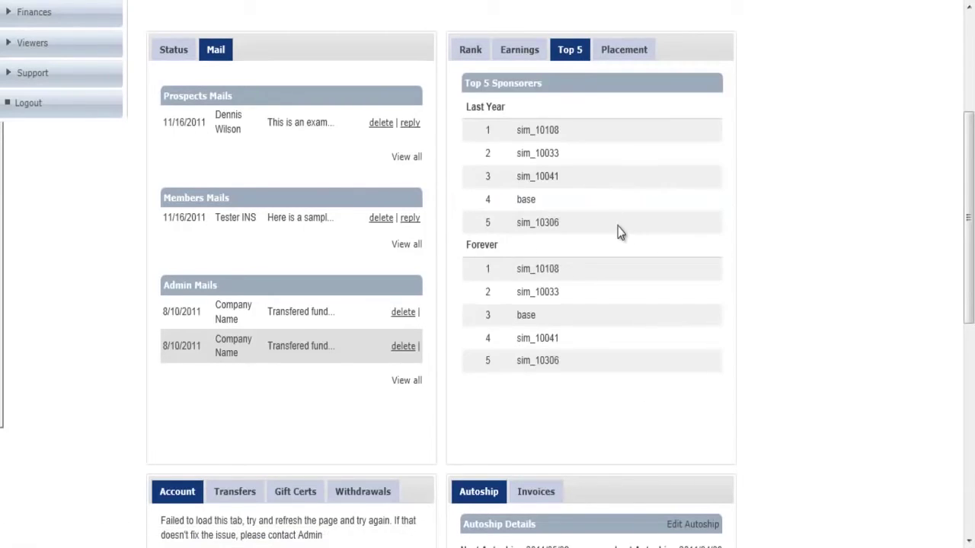
{"action": "left_click", "coordinate": [619, 51]}
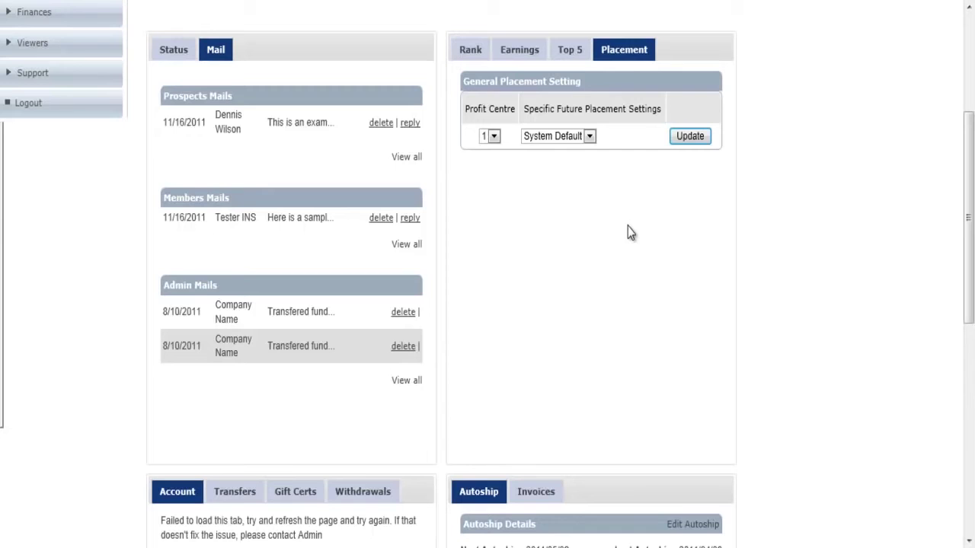
View the dashboard's Transfers, Gift Certs and Withdrawals widgets, including the automatic withdrawal setup
{"action": "scroll", "coordinate": [627, 226], "scroll_direction": "down", "scroll_amount": 6}
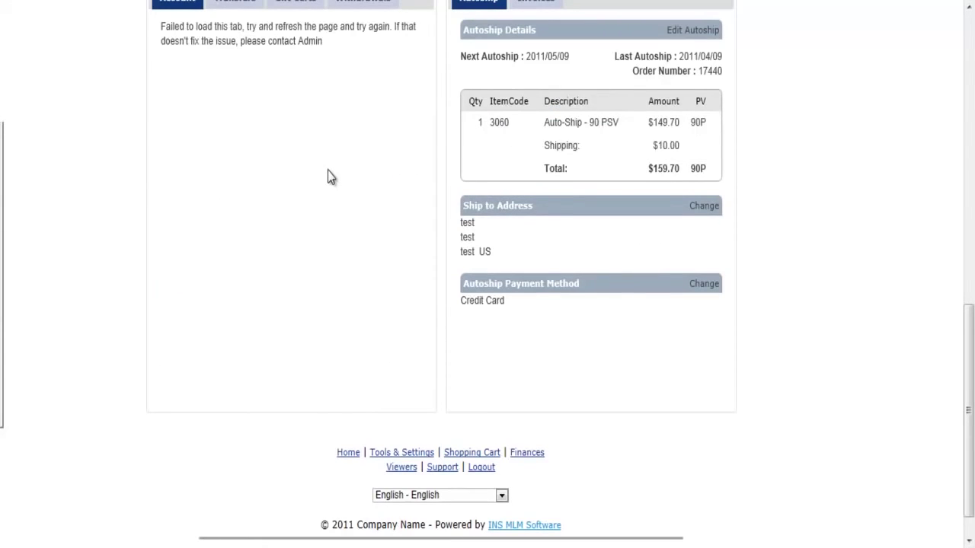
{"action": "scroll", "coordinate": [329, 174], "scroll_direction": "up", "scroll_amount": 1}
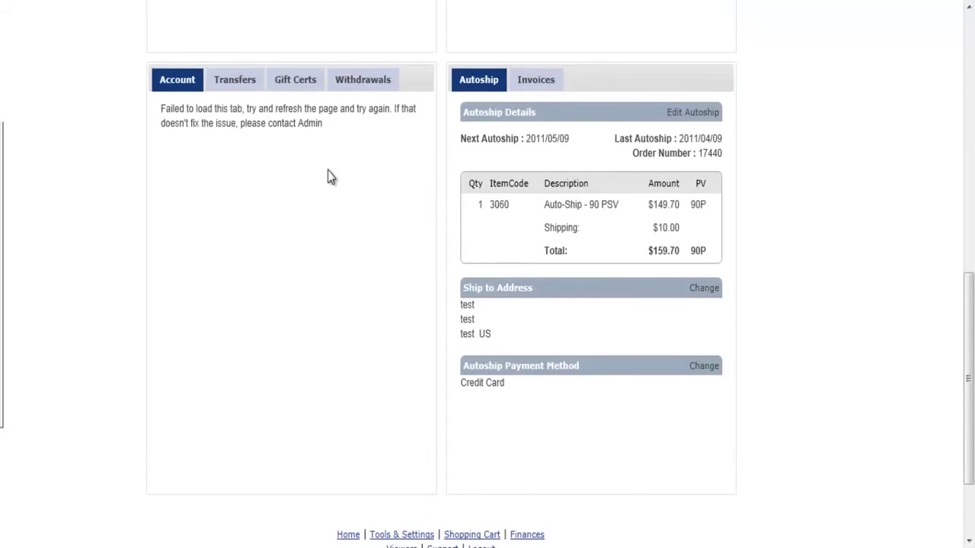
{"action": "left_click", "coordinate": [234, 84]}
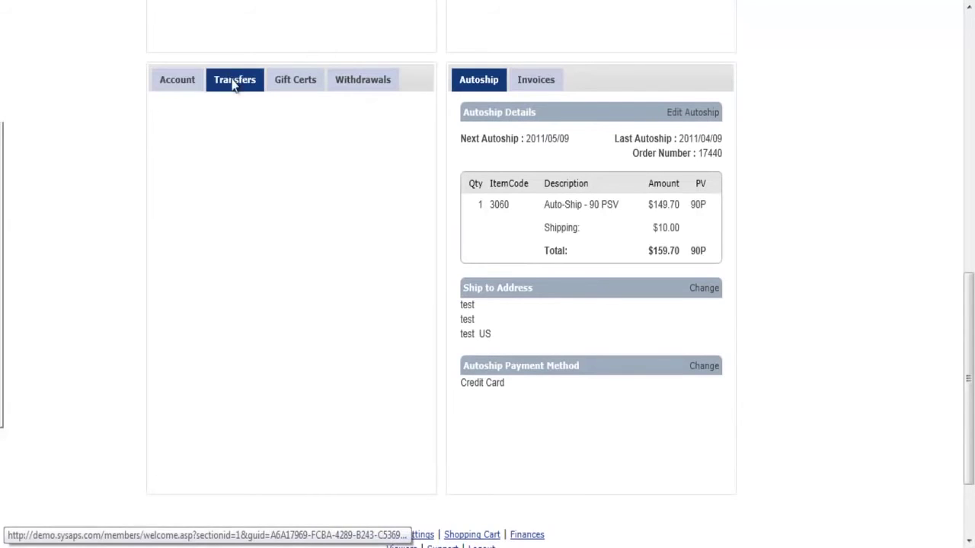
{"action": "left_click", "coordinate": [298, 85]}
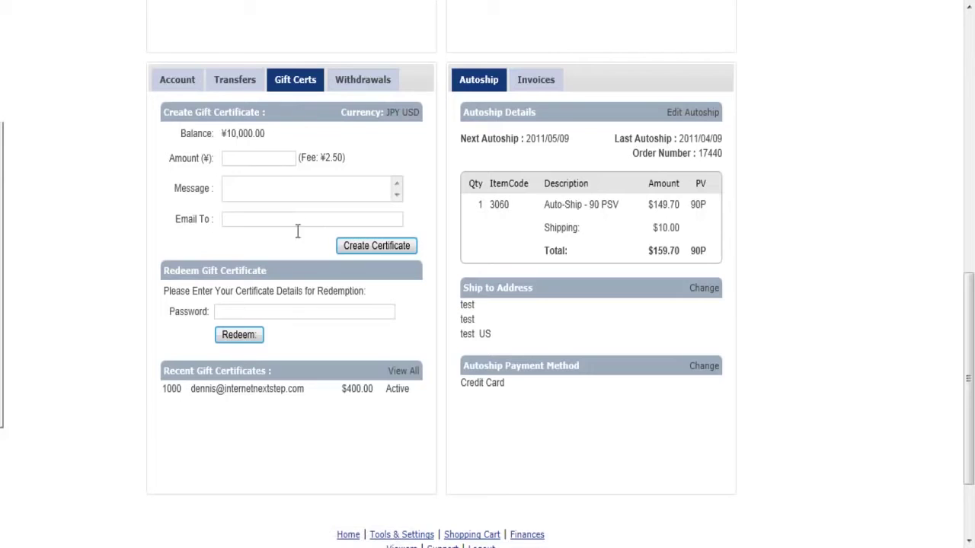
{"action": "left_click", "coordinate": [363, 83]}
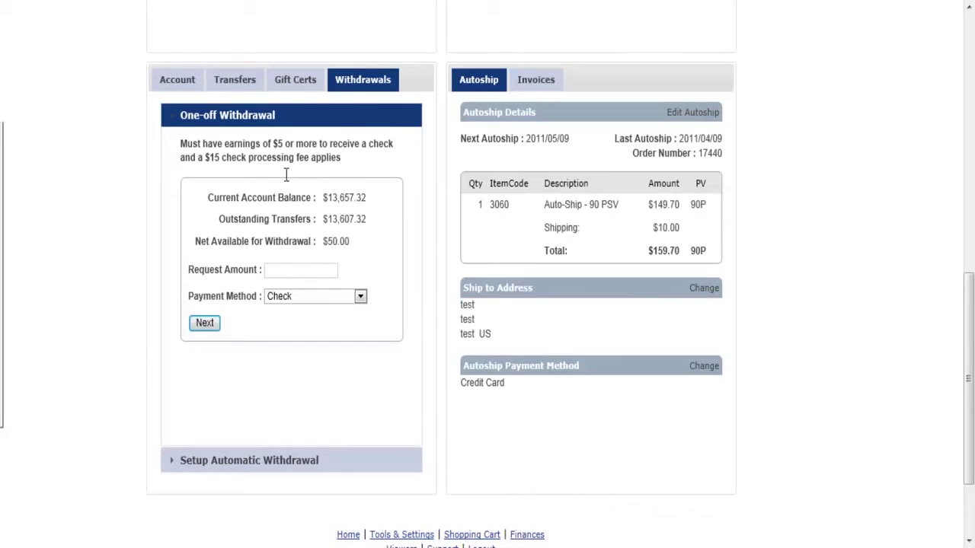
{"action": "left_click", "coordinate": [204, 463]}
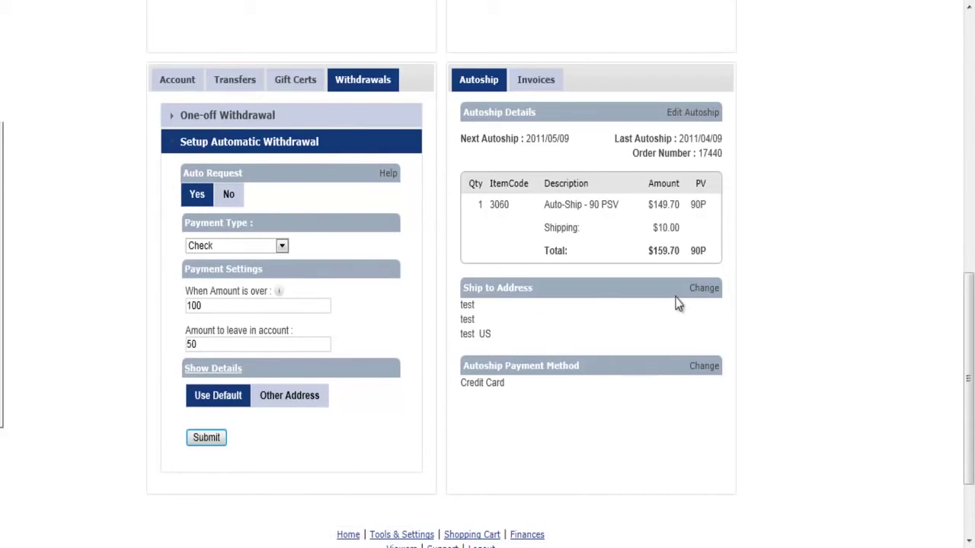
List the member's invoices on the dashboard, view the most recent tax invoice and close it
{"action": "left_click", "coordinate": [551, 84]}
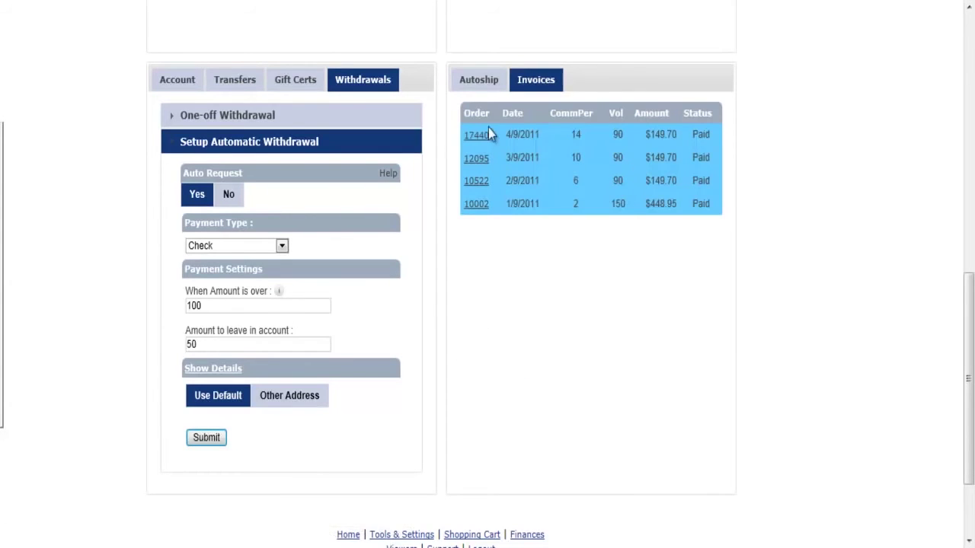
{"action": "left_click", "coordinate": [477, 137]}
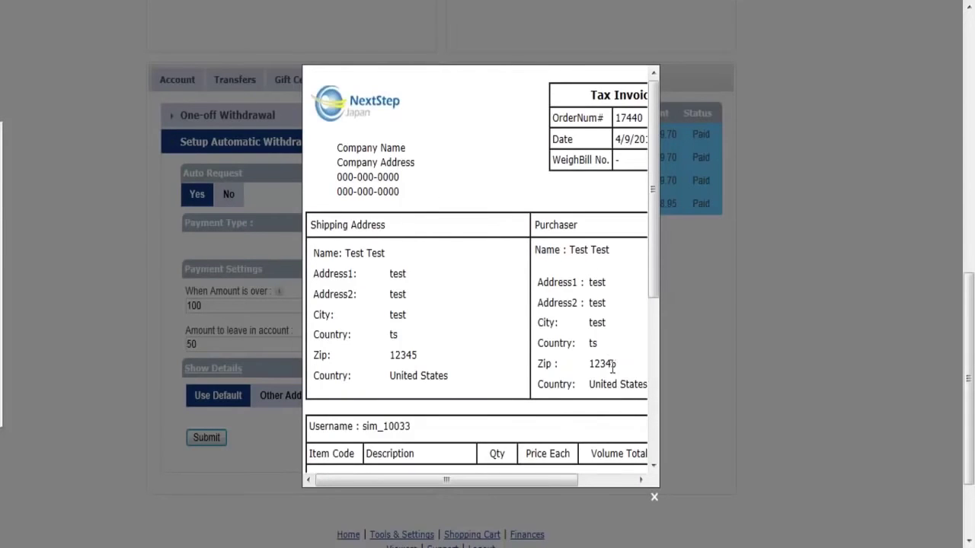
{"action": "left_click", "coordinate": [654, 502]}
{"action": "scroll", "coordinate": [649, 323], "scroll_direction": "up", "scroll_amount": 5}
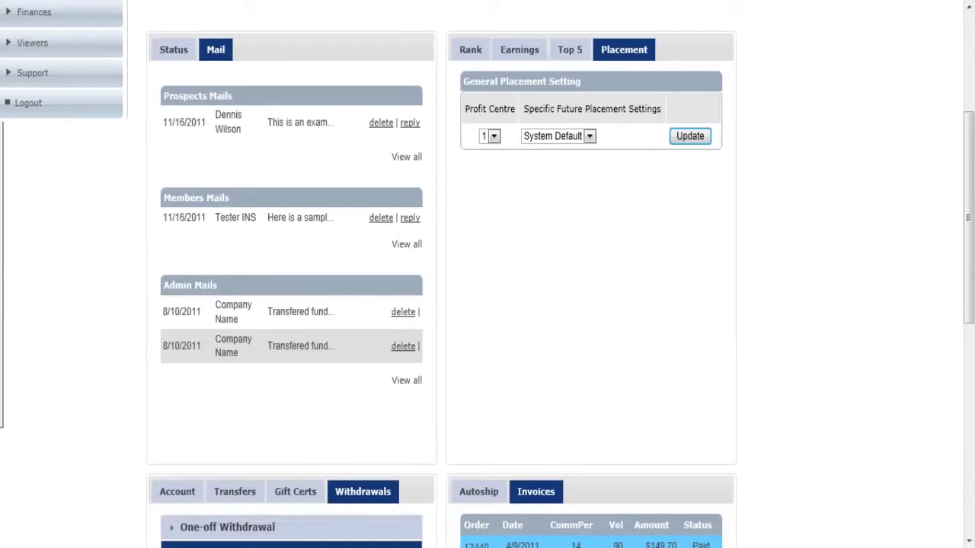
Expand the Tools & Settings section, review its entries and open the member Mail list
{"action": "scroll", "coordinate": [454, 248], "scroll_direction": "up", "scroll_amount": 4}
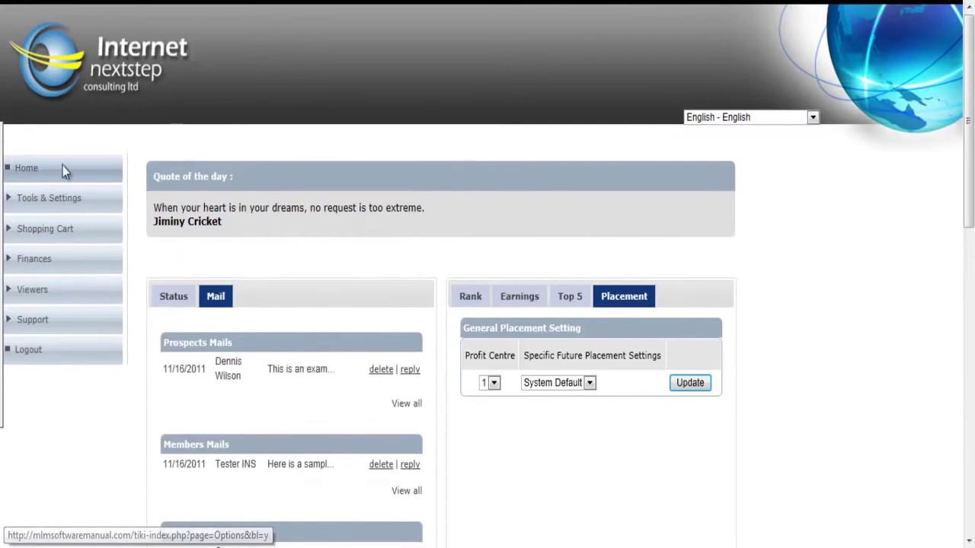
{"action": "left_click", "coordinate": [11, 199]}
{"action": "scroll", "coordinate": [96, 263], "scroll_direction": "down", "scroll_amount": 3}
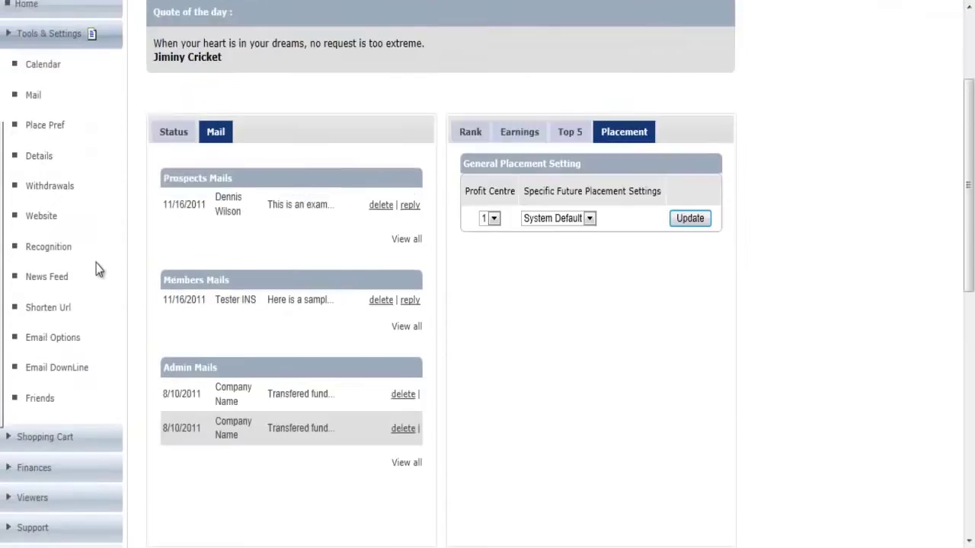
{"action": "scroll", "coordinate": [96, 262], "scroll_direction": "up", "scroll_amount": 2}
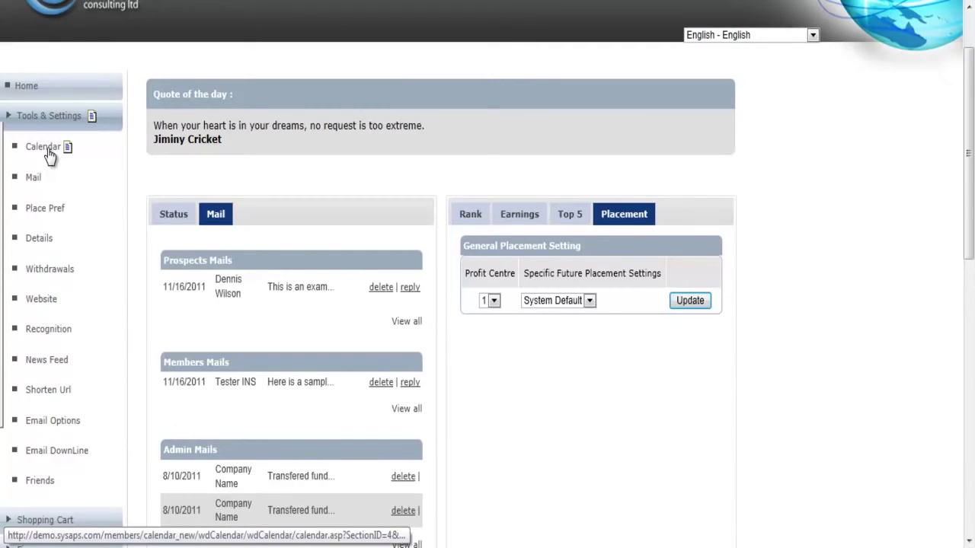
{"action": "left_click", "coordinate": [33, 177]}
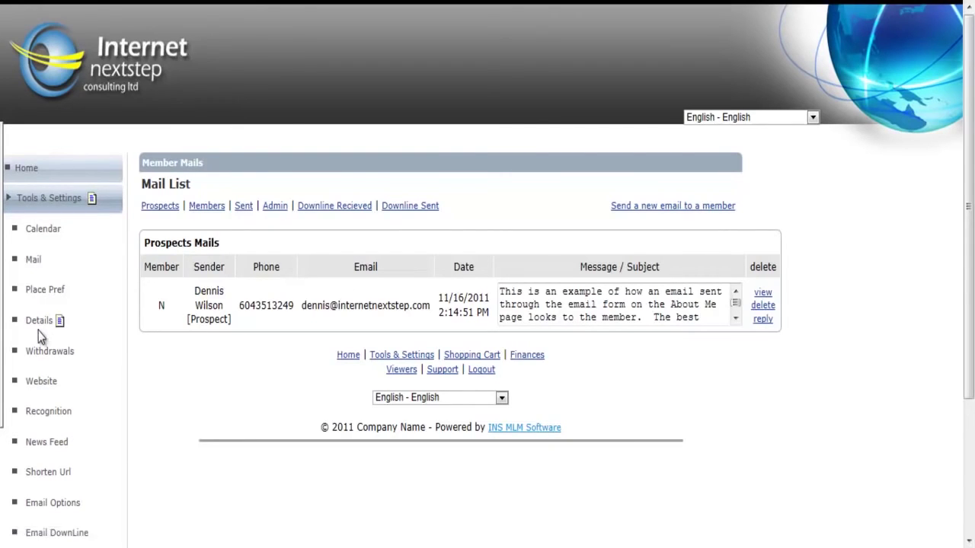
Review the member's Details page down to the placement settings and open the Withdrawals settings page
{"action": "left_click", "coordinate": [38, 322]}
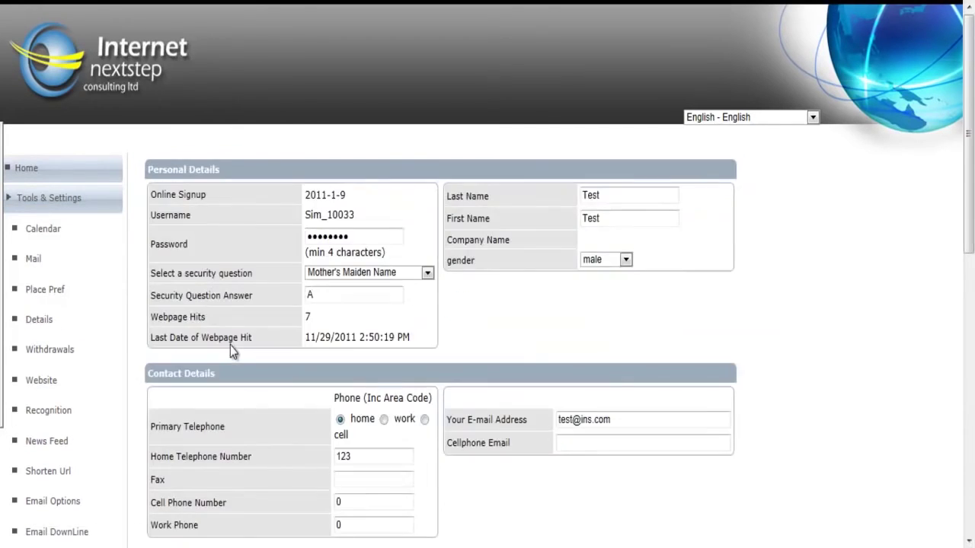
{"action": "scroll", "coordinate": [251, 278], "scroll_direction": "down", "scroll_amount": 10}
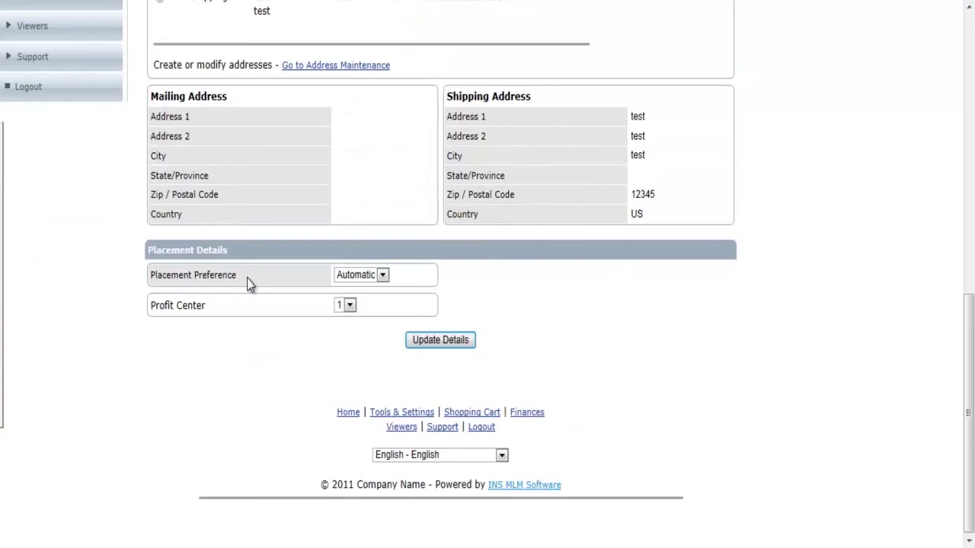
{"action": "scroll", "coordinate": [294, 263], "scroll_direction": "up", "scroll_amount": 8}
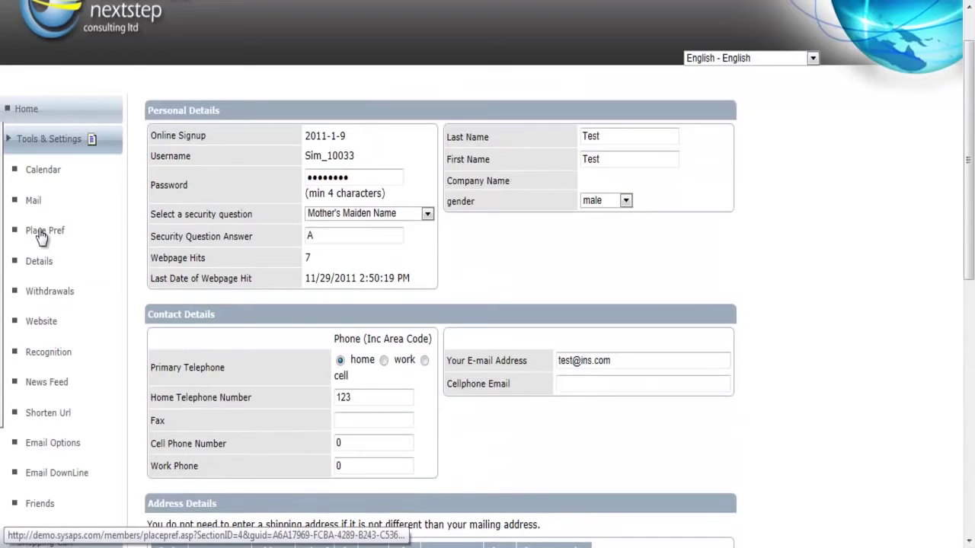
{"action": "left_click", "coordinate": [42, 291]}
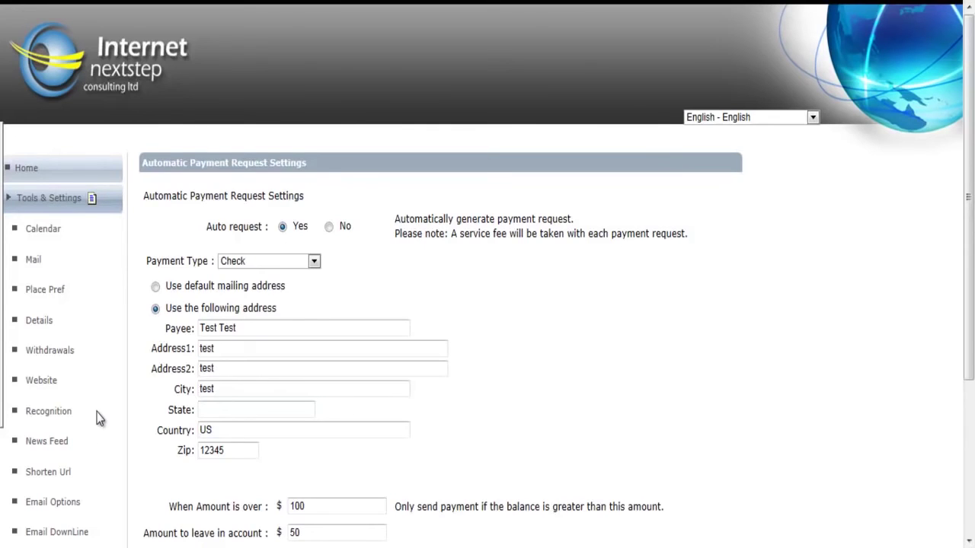
View the member's Website, Recognition and News Feed settings pages one after another
{"action": "left_click", "coordinate": [39, 383]}
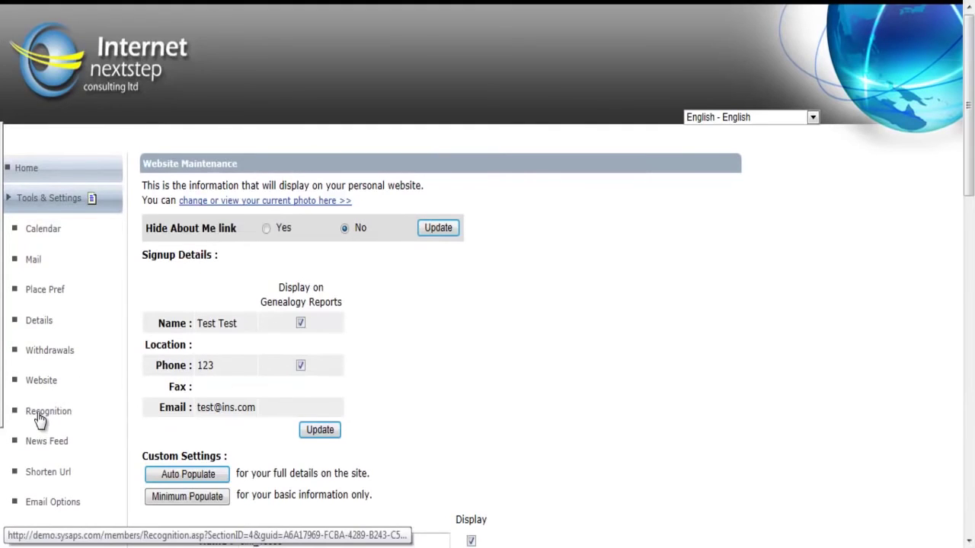
{"action": "left_click", "coordinate": [39, 419]}
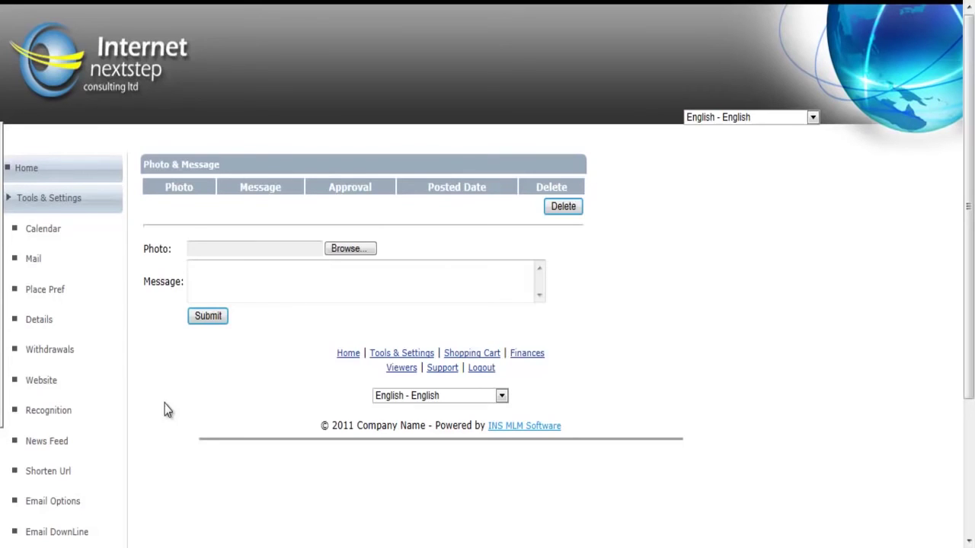
{"action": "scroll", "coordinate": [62, 262], "scroll_direction": "down", "scroll_amount": 3}
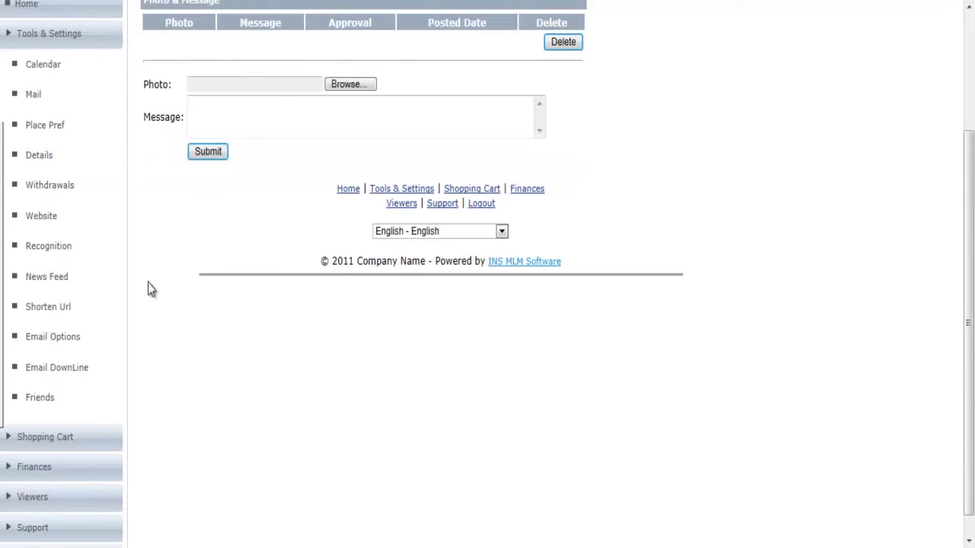
{"action": "left_click", "coordinate": [55, 279]}
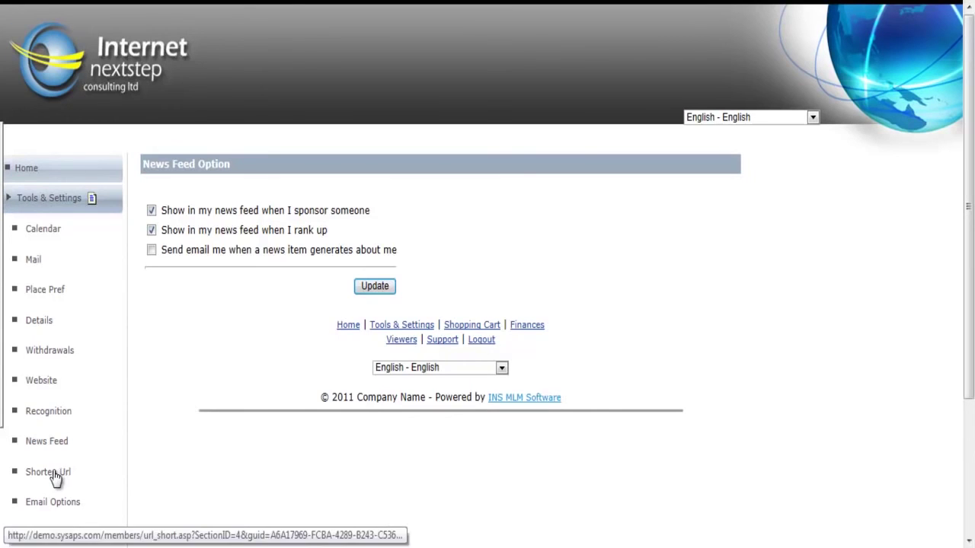
{"action": "scroll", "coordinate": [235, 473], "scroll_direction": "down", "scroll_amount": 3}
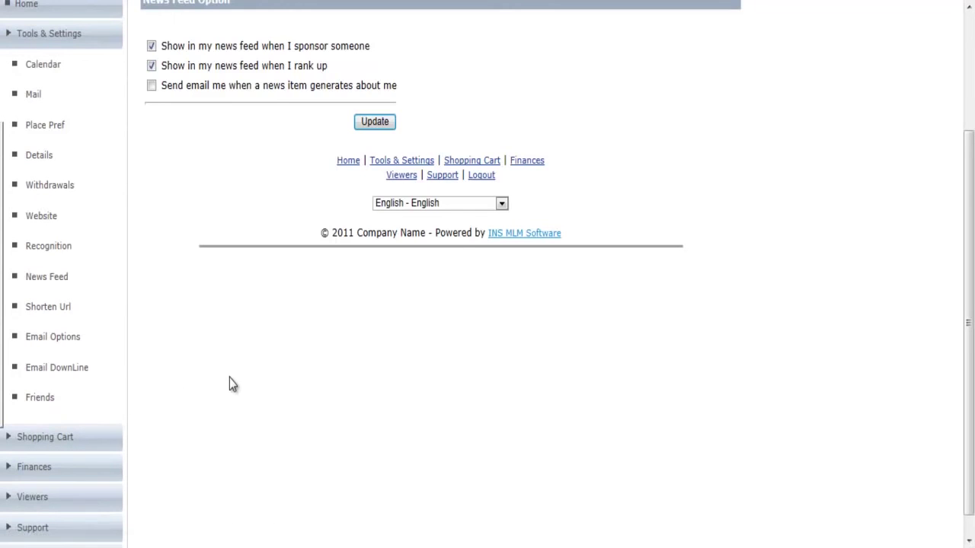
Expand the Shopping Cart, Finances, Viewers and Support sections of the member navigation and review their entries
{"action": "scroll", "coordinate": [229, 378], "scroll_direction": "down", "scroll_amount": 1}
{"action": "left_click", "coordinate": [13, 415]}
{"action": "scroll", "coordinate": [259, 396], "scroll_direction": "down", "scroll_amount": 1}
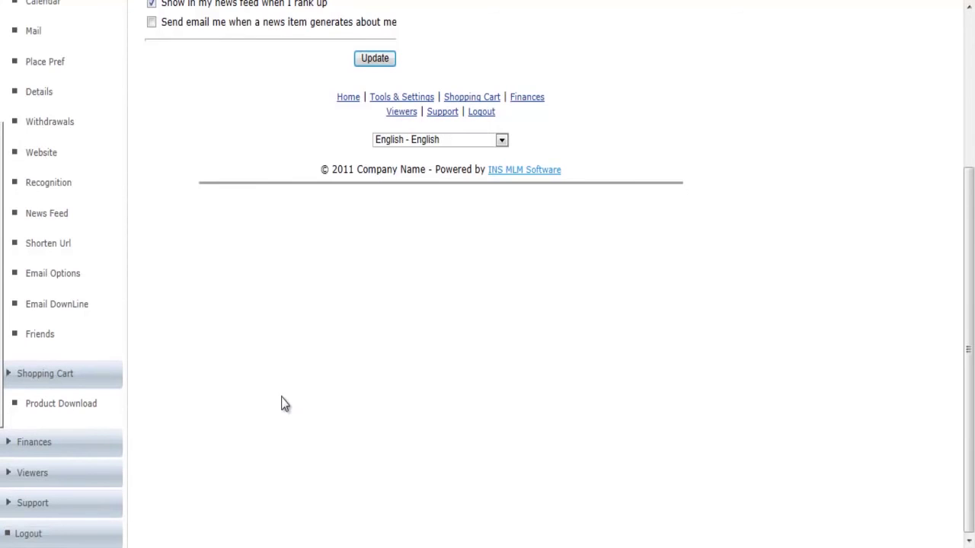
{"action": "left_click", "coordinate": [23, 443]}
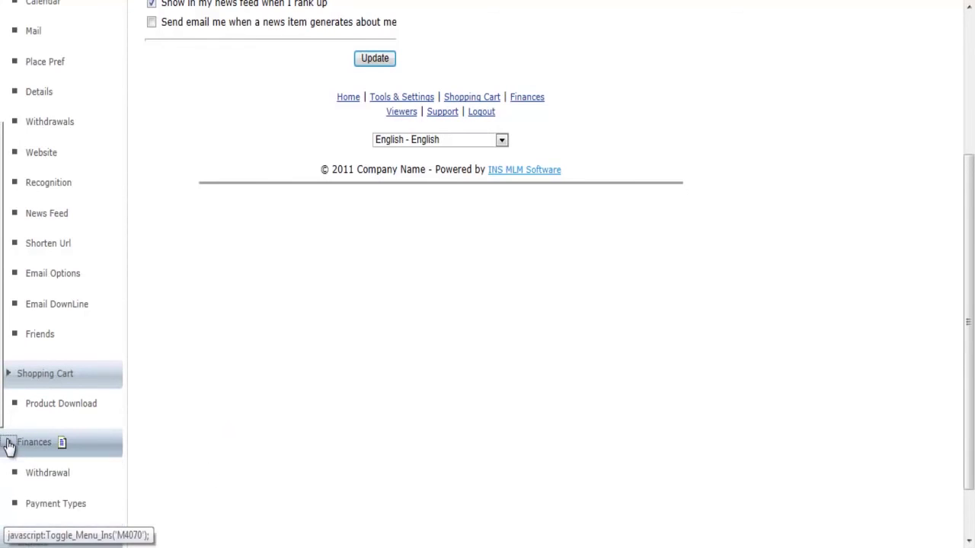
{"action": "scroll", "coordinate": [245, 421], "scroll_direction": "down", "scroll_amount": 2}
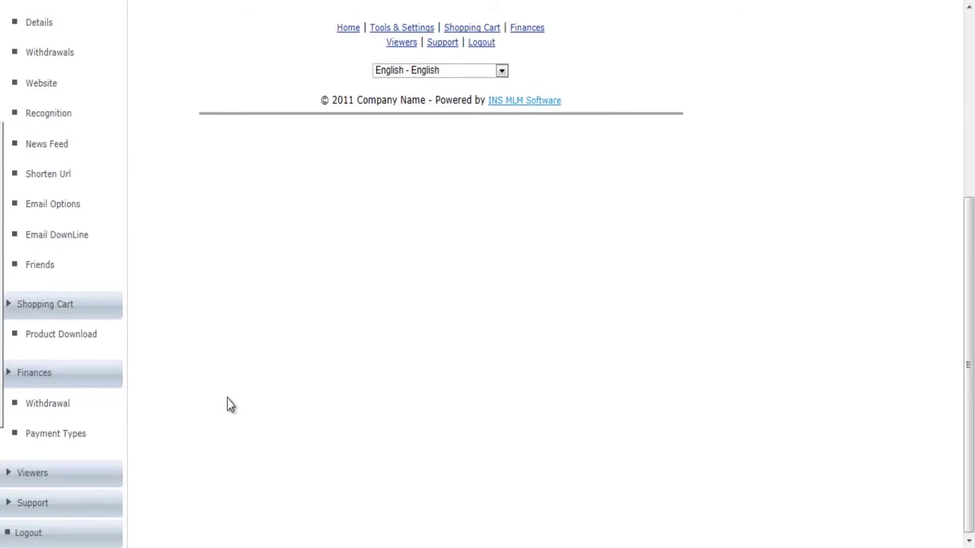
{"action": "left_click", "coordinate": [10, 475]}
{"action": "scroll", "coordinate": [251, 457], "scroll_direction": "down", "scroll_amount": 3}
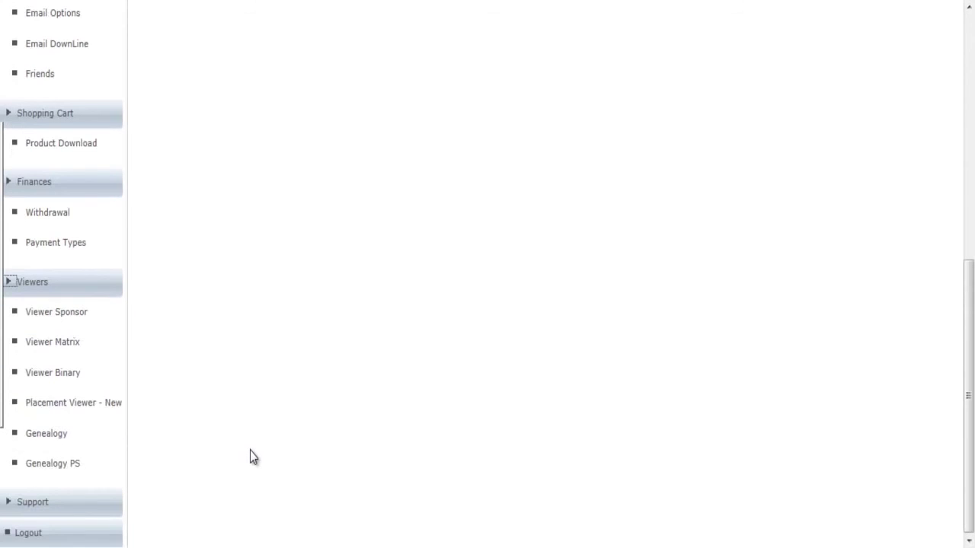
{"action": "left_click", "coordinate": [9, 502]}
{"action": "scroll", "coordinate": [328, 456], "scroll_direction": "down", "scroll_amount": 3}
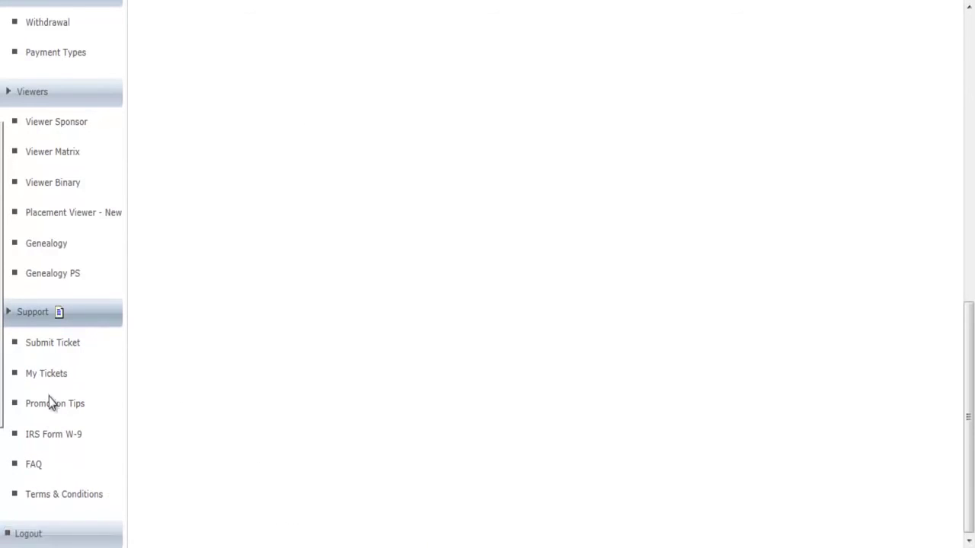
{"action": "scroll", "coordinate": [251, 352], "scroll_direction": "up", "scroll_amount": 9}
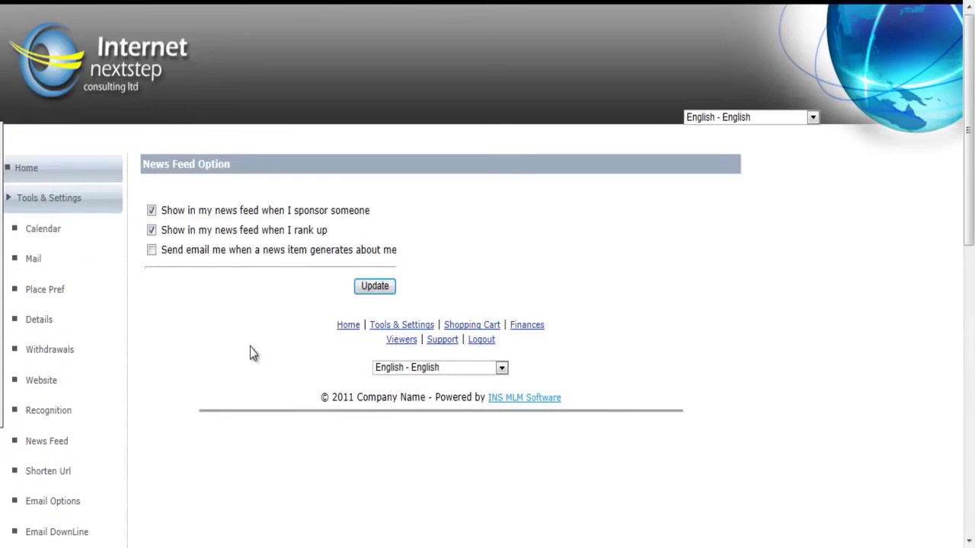